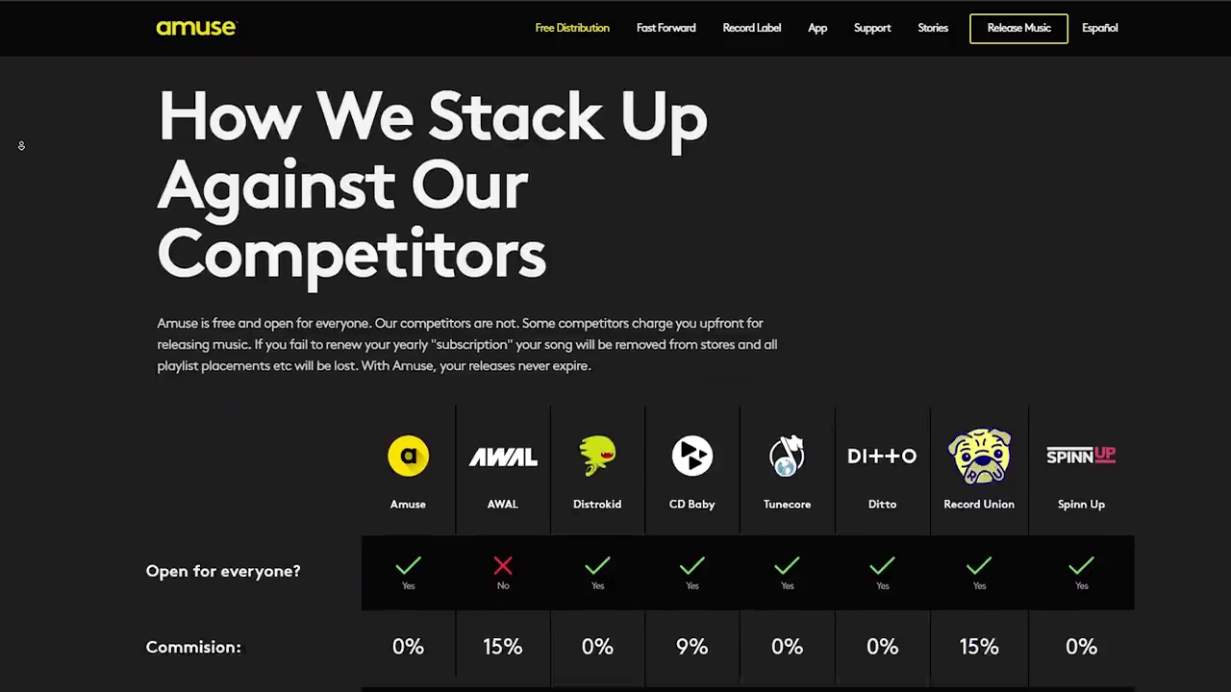
Step: Examine the Amuse comparison table of distributors for commission, single and album cost, chance to get signed and advances
scroll(21, 150, down, 1)
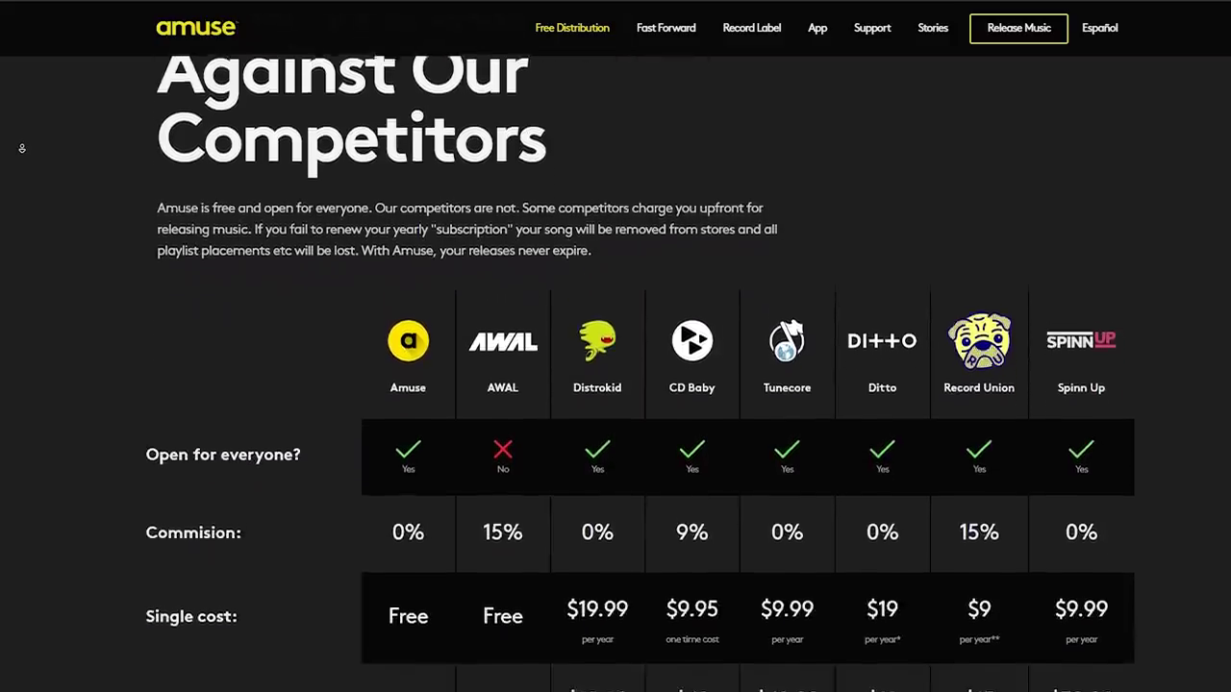
scroll(21, 149, down, 1)
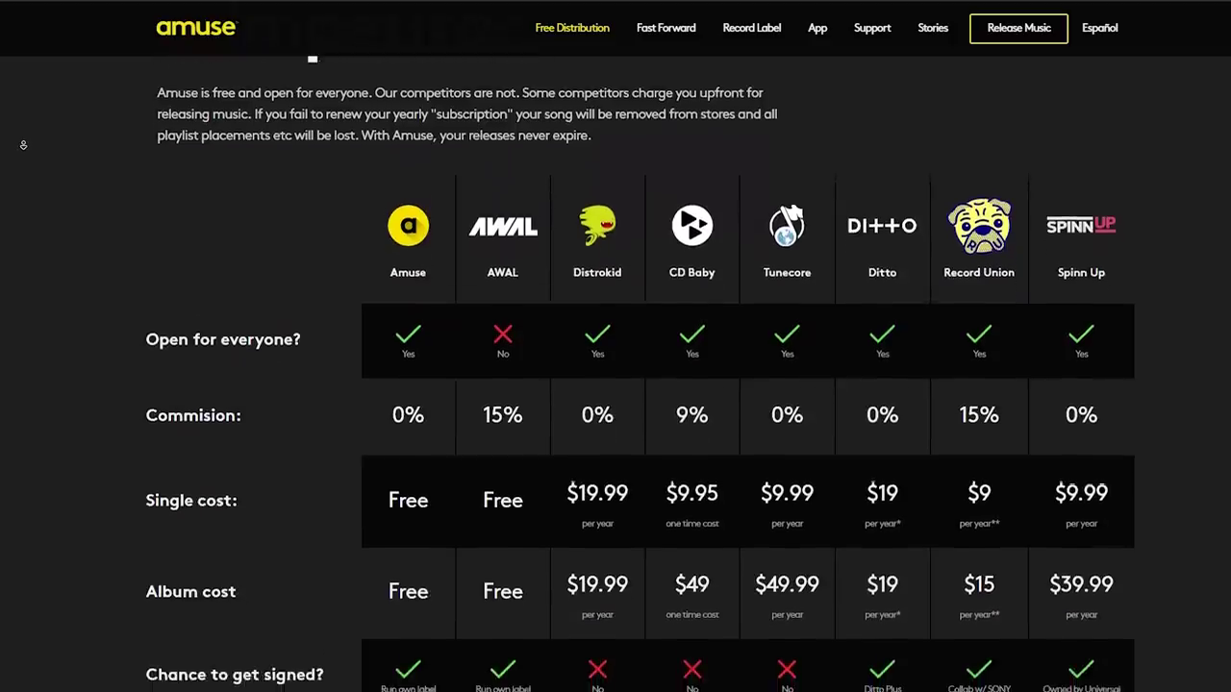
scroll(23, 138, down, 1)
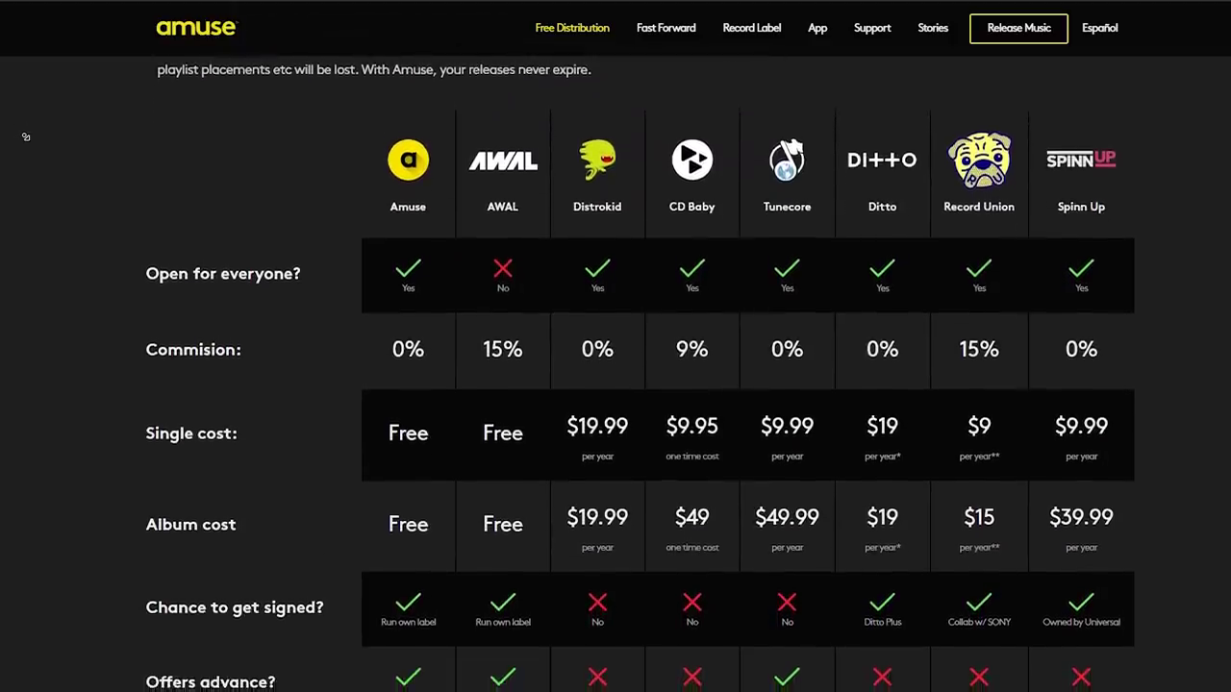
scroll(26, 138, down, 1)
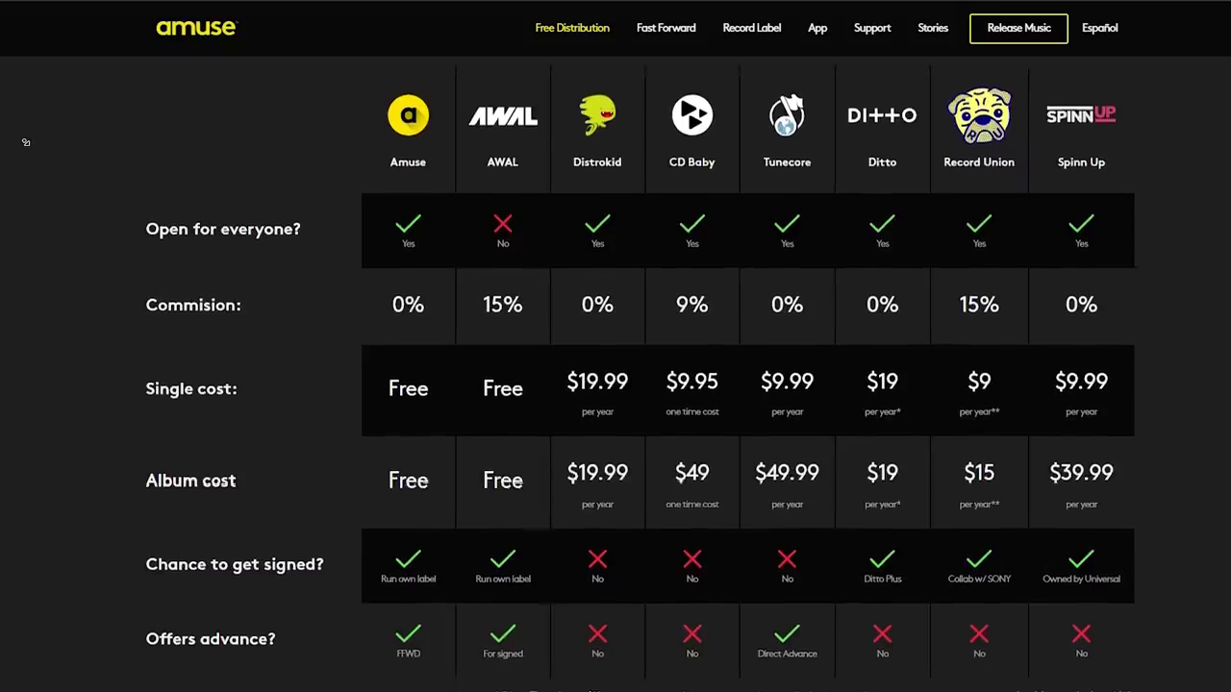
scroll(26, 143, down, 2)
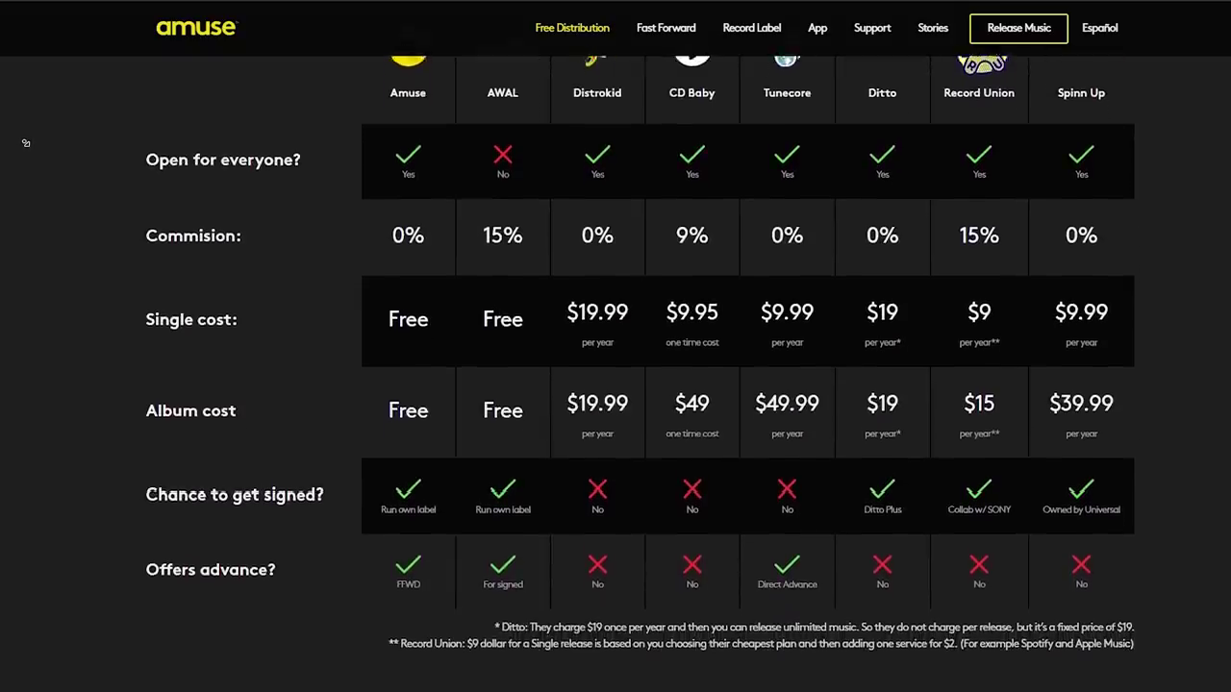
scroll(26, 142, down, 3)
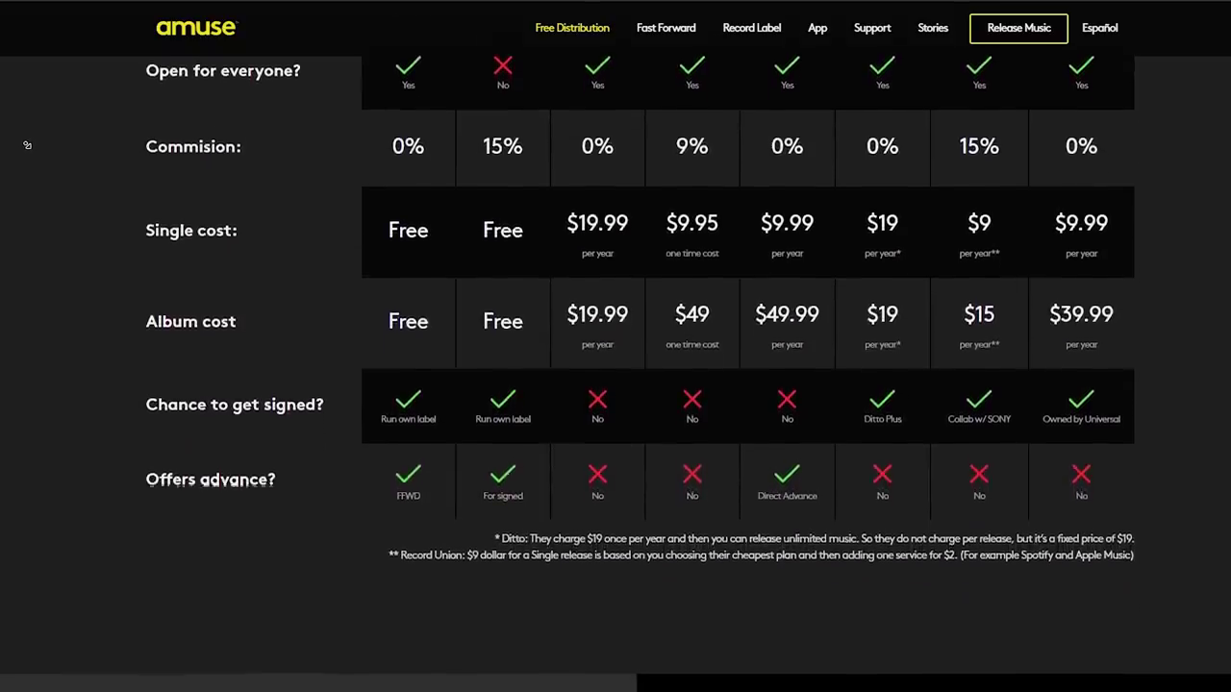
scroll(27, 145, down, 4)
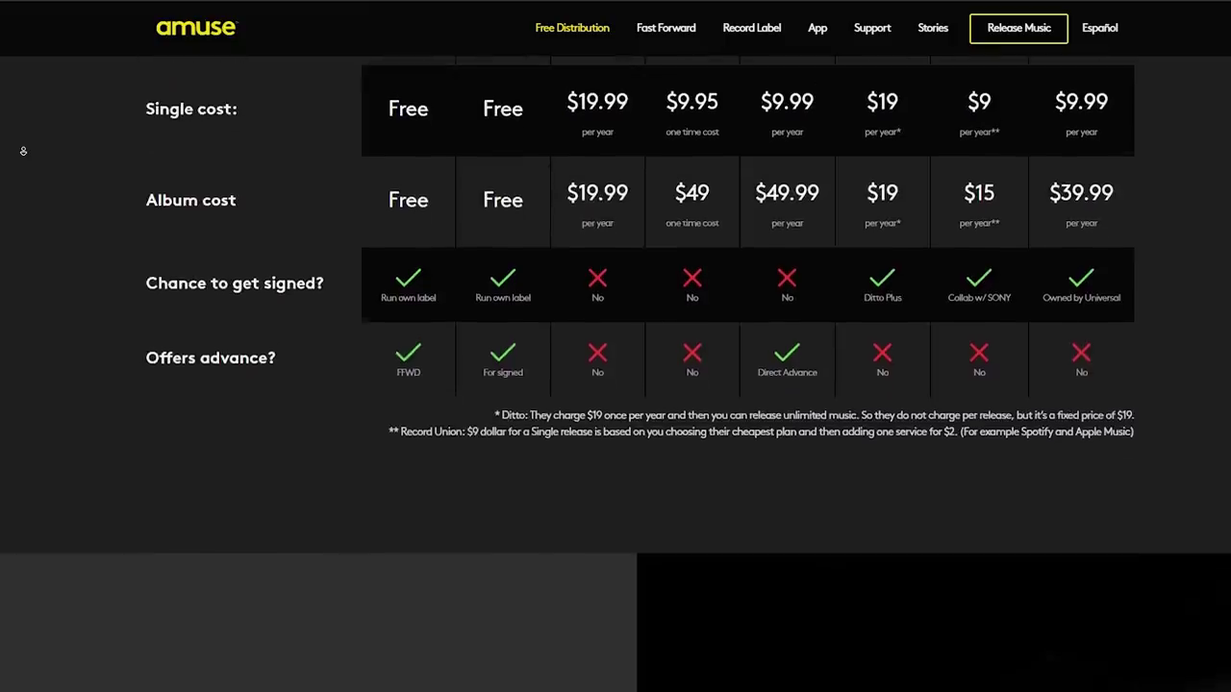
scroll(23, 151, down, 5)
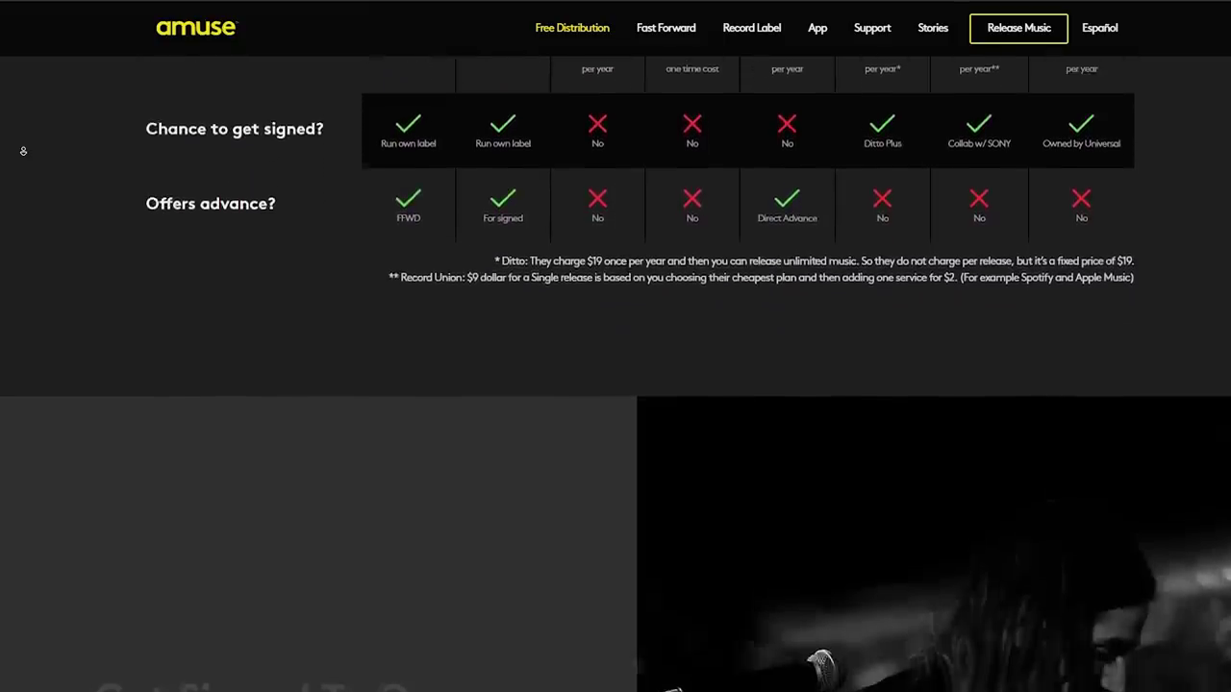
Step: Read the Amuse page sections about getting signed to the record label and releasing music anywhere
scroll(23, 151, down, 7)
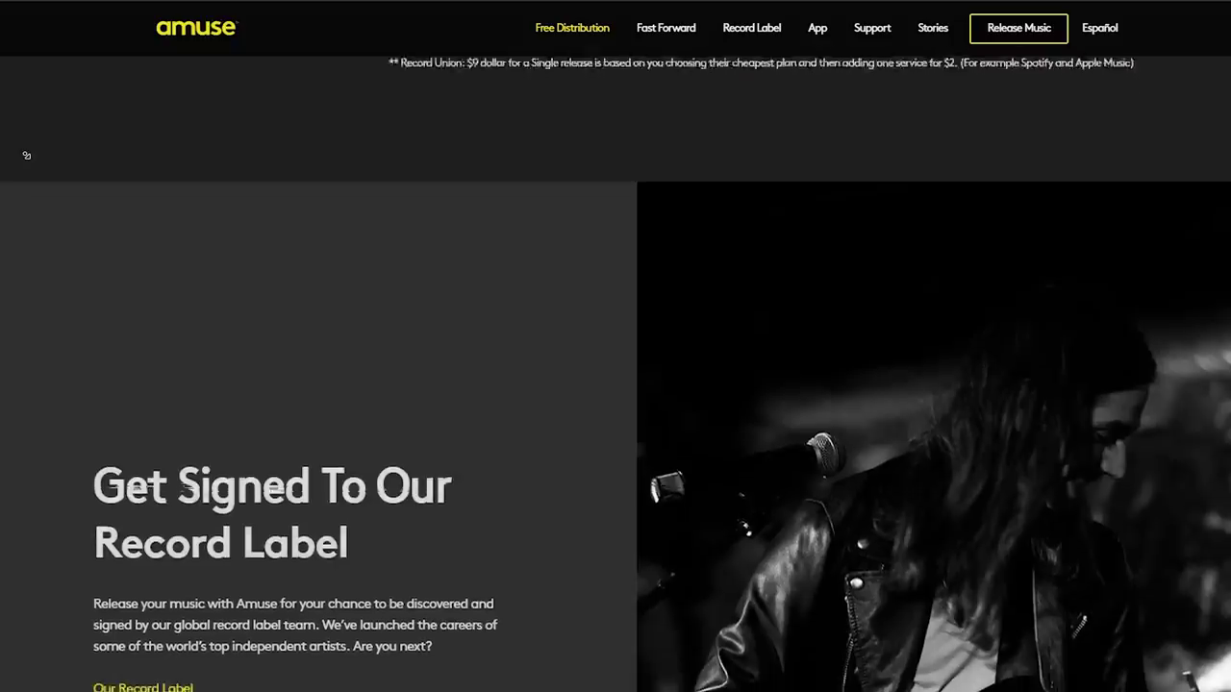
scroll(26, 152, down, 6)
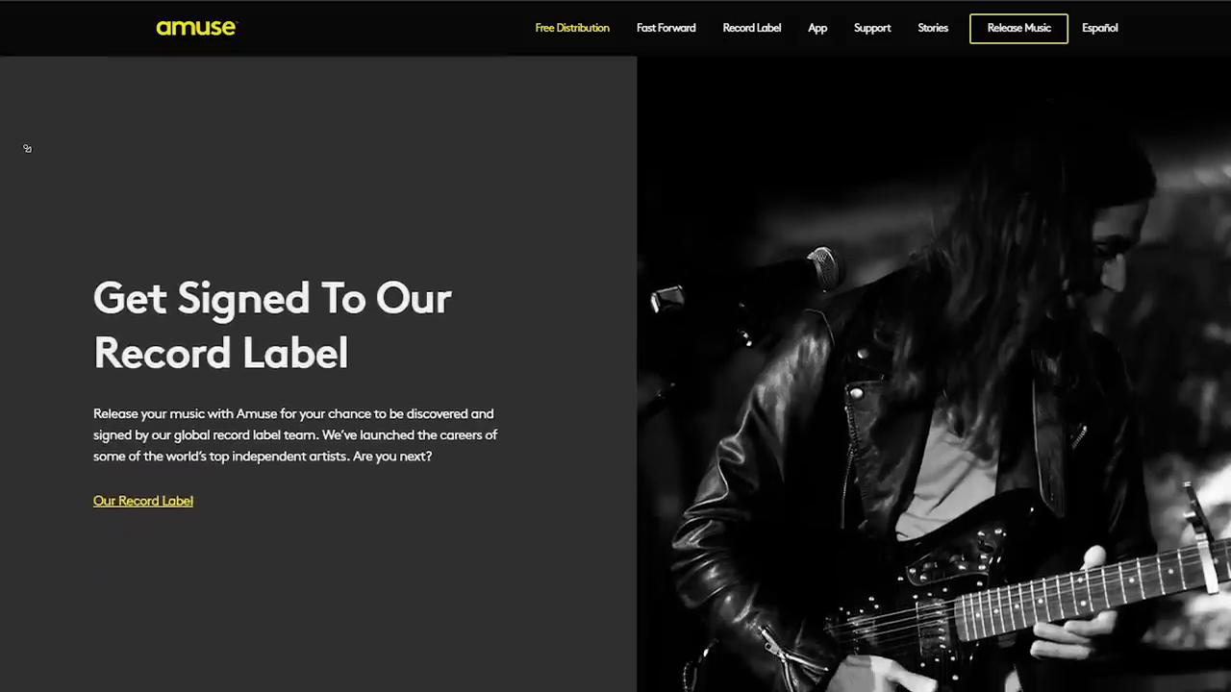
scroll(27, 148, down, 4)
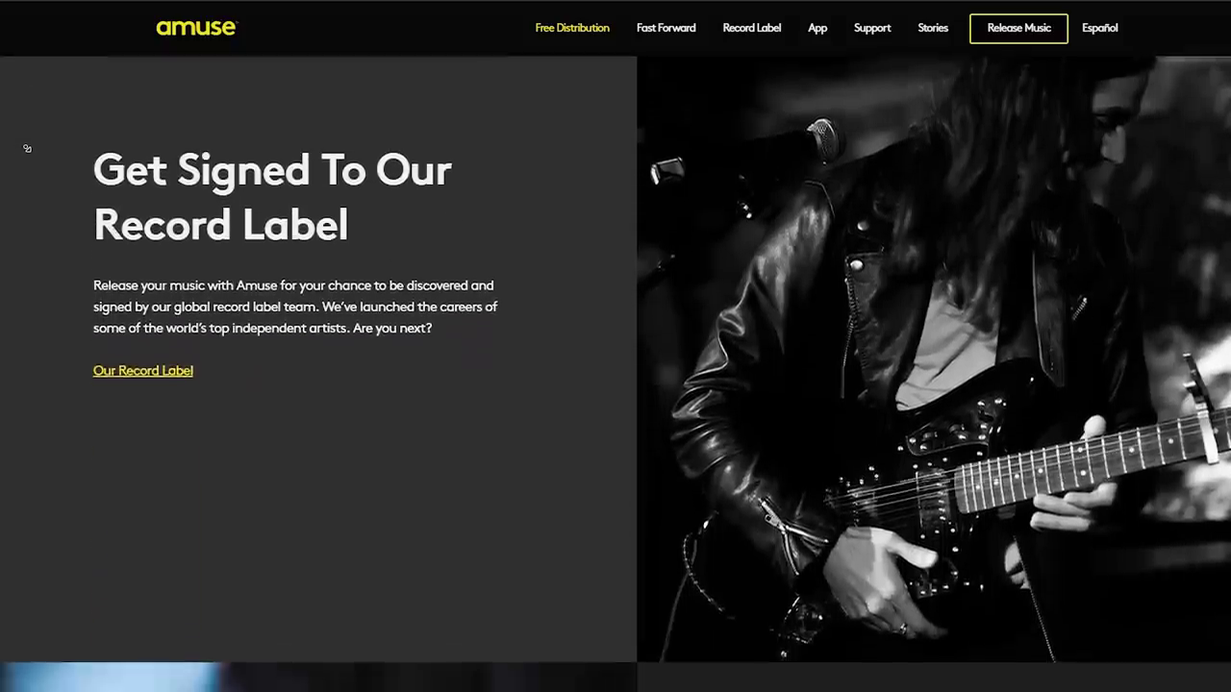
scroll(27, 148, down, 5)
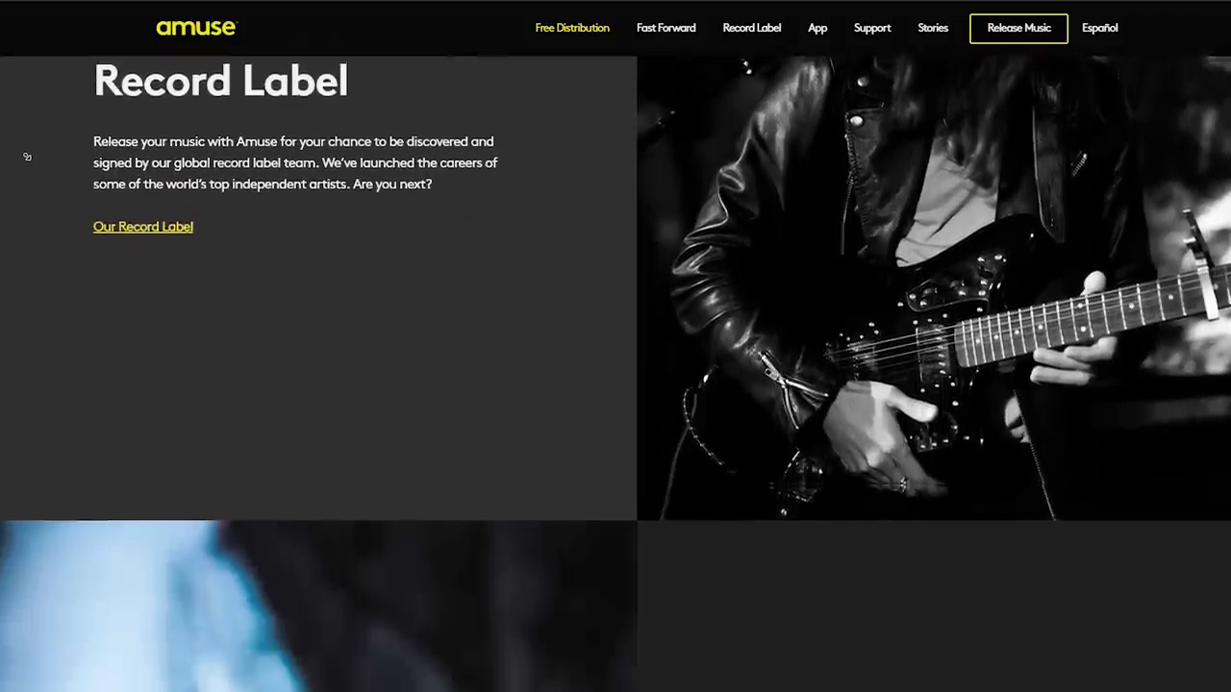
scroll(27, 157, down, 8)
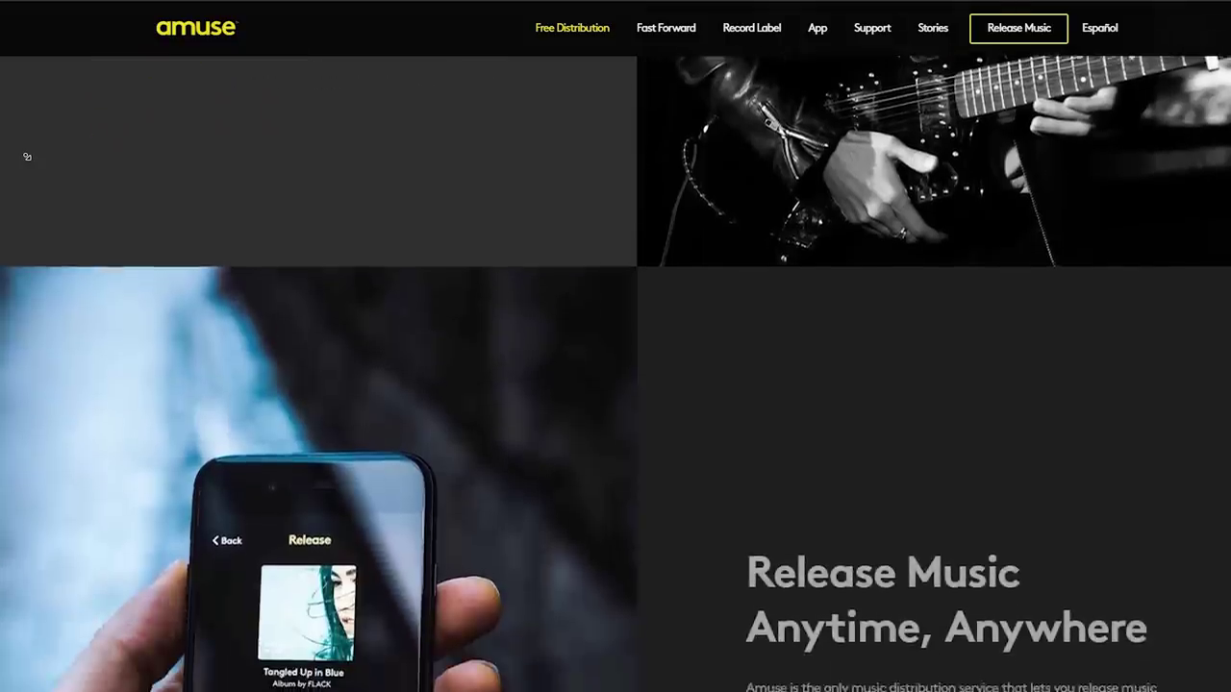
scroll(27, 157, down, 7)
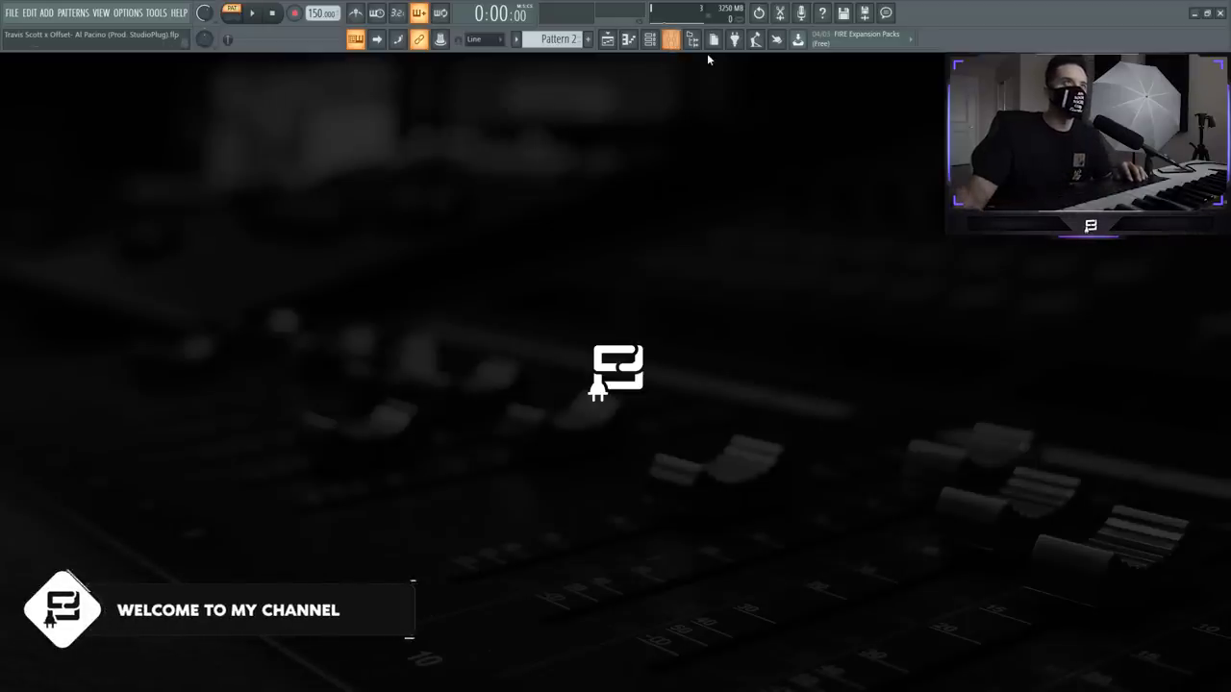
Step: In FL Studio, show the channel rack and add an Omnisphere instrument channel
click(650, 38)
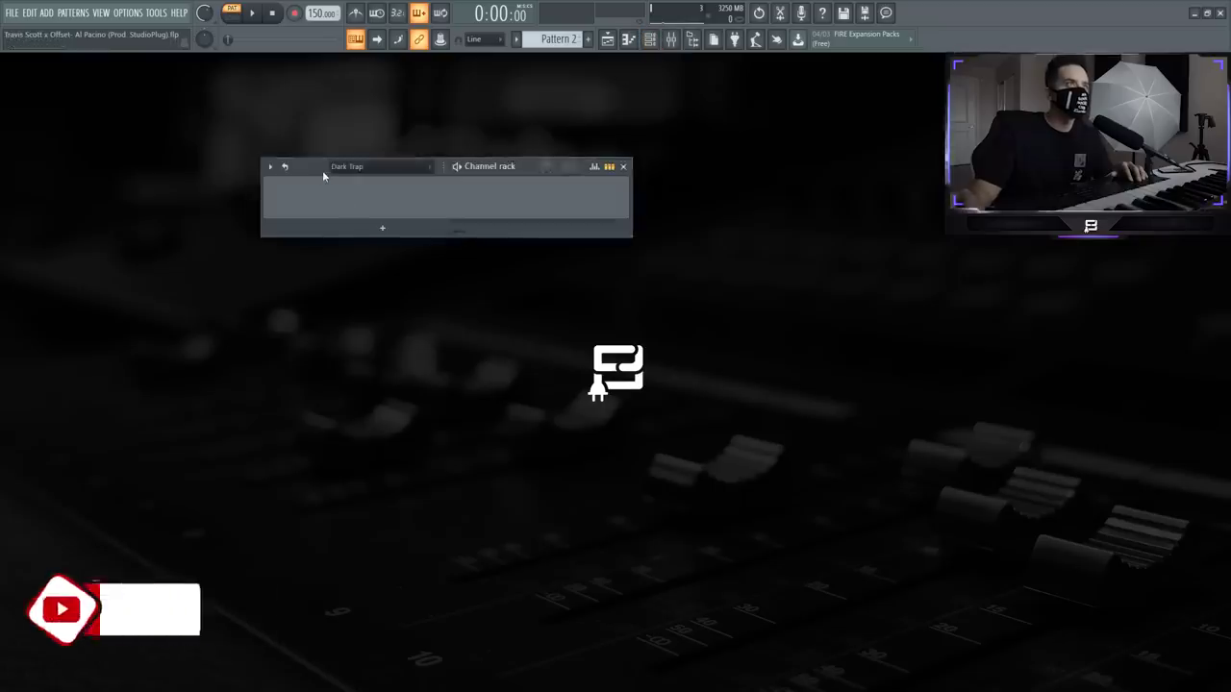
drag(322, 171, 365, 182)
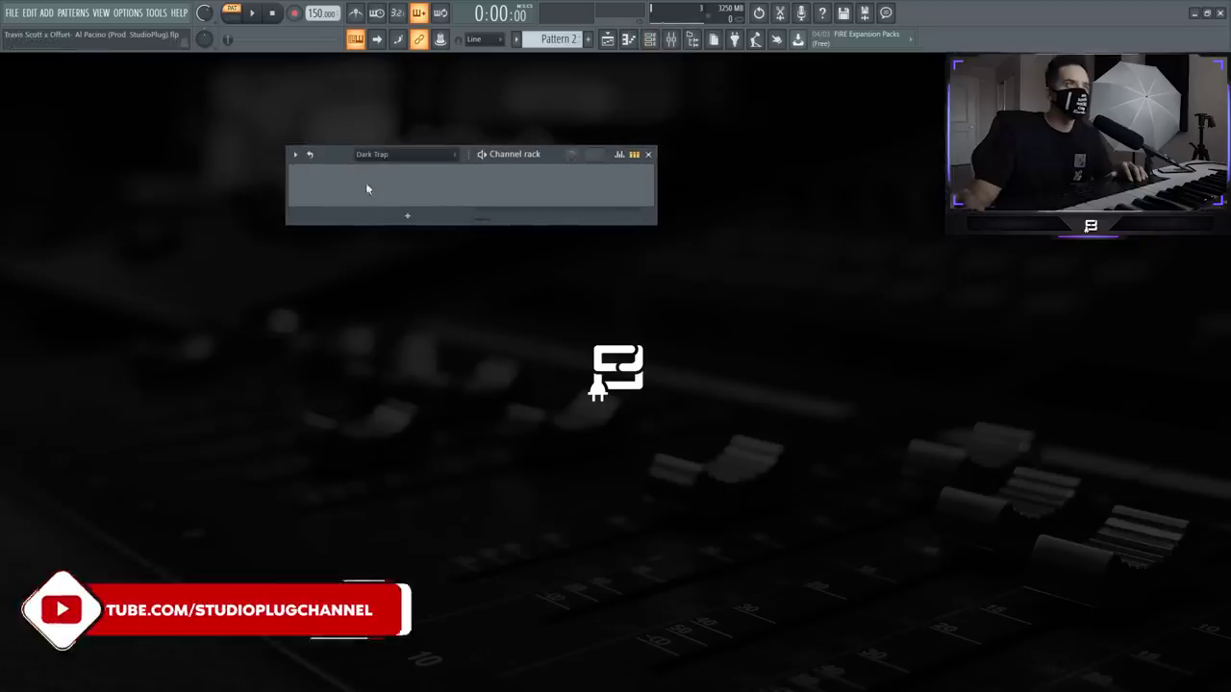
click(417, 220)
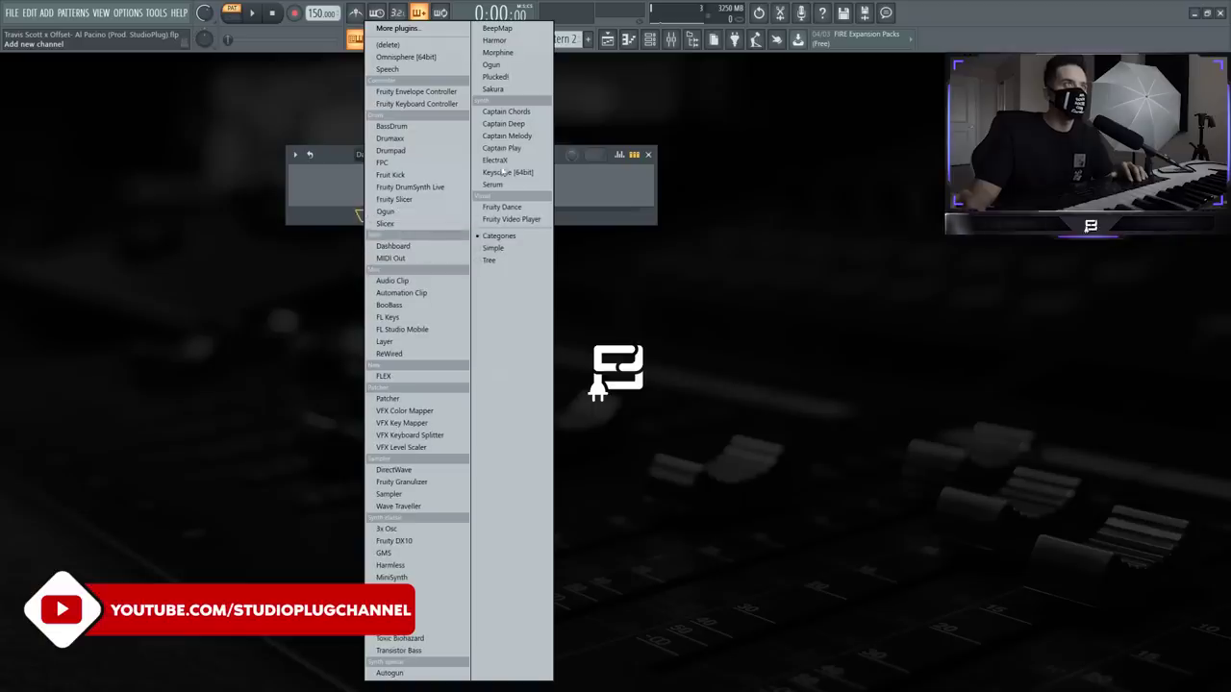
click(400, 59)
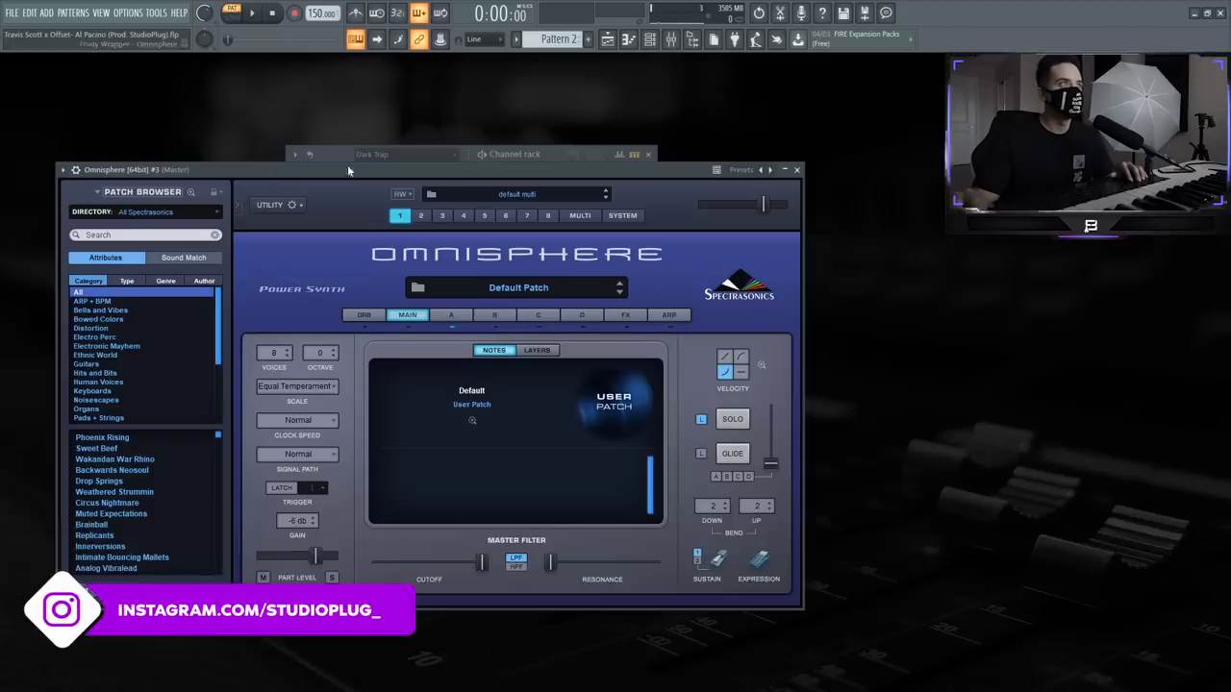
Step: Load the LA Custom C7 Grand Piano patch from the Keyscape Library in Omnisphere
drag(348, 171, 596, 166)
click(409, 207)
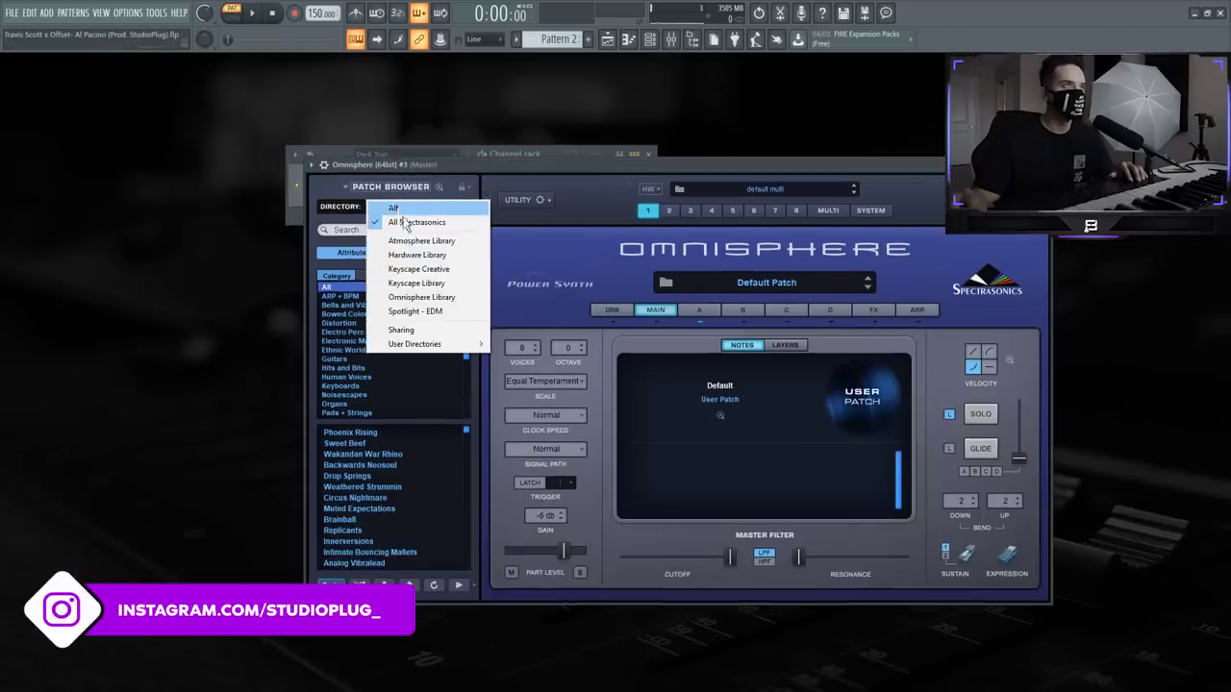
click(416, 283)
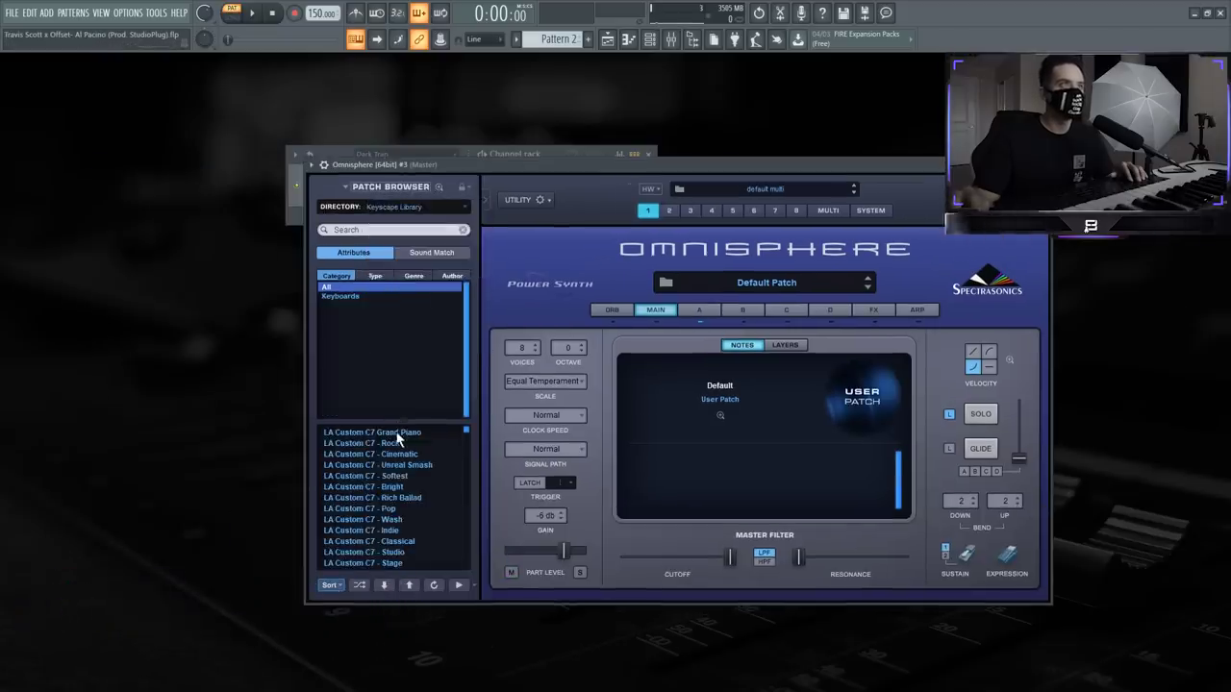
Step: Rename the Omnisphere channel in the channel rack as Piano
click(335, 153)
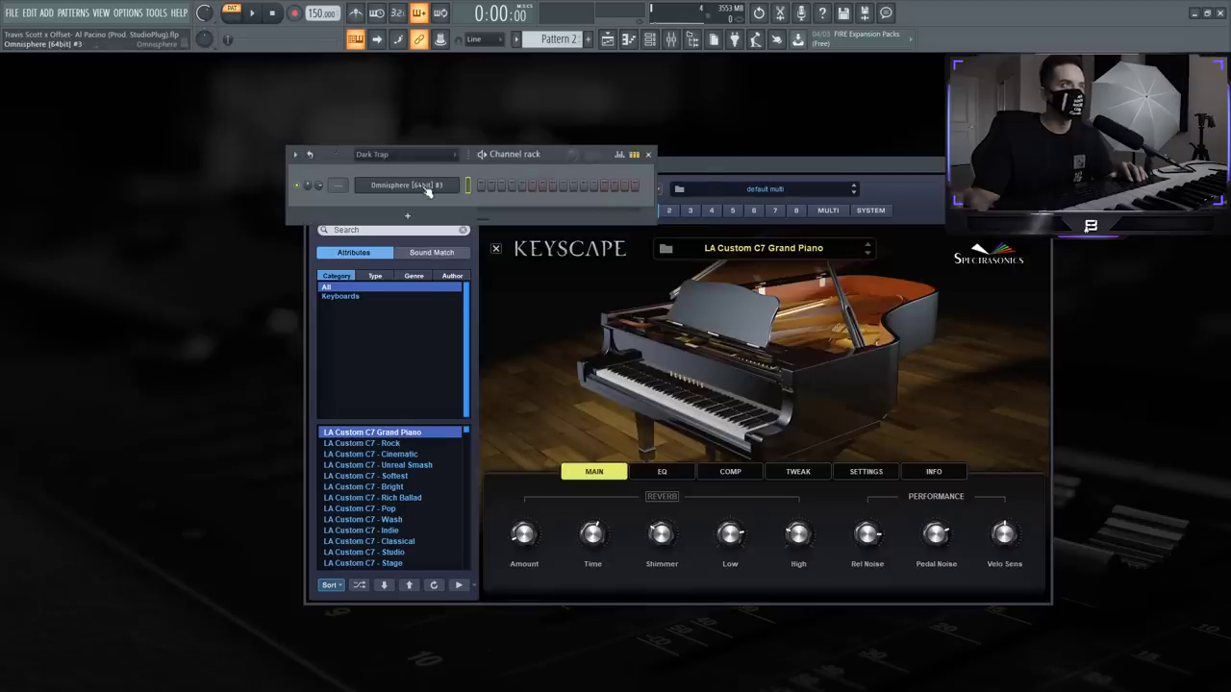
right_click(419, 184)
key(F2)
text(Piano)
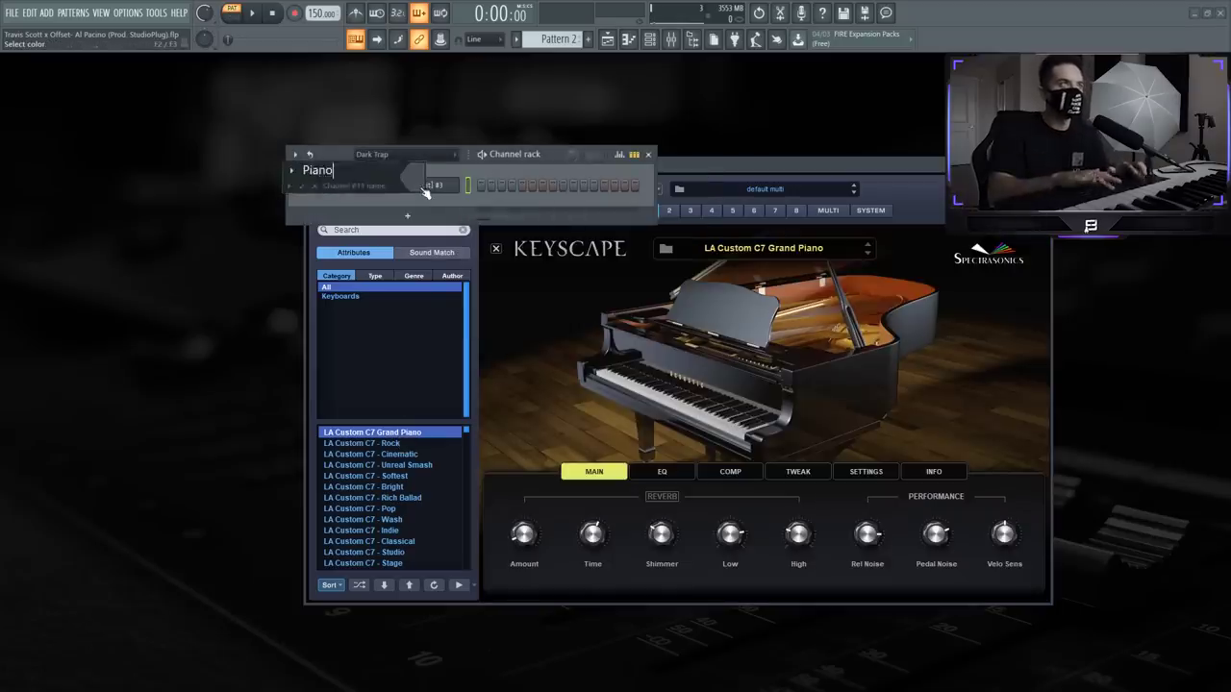
Step: Open the Piano channel's piano roll and set its scale highlighting to D Minor Harmonic
right_click(421, 188)
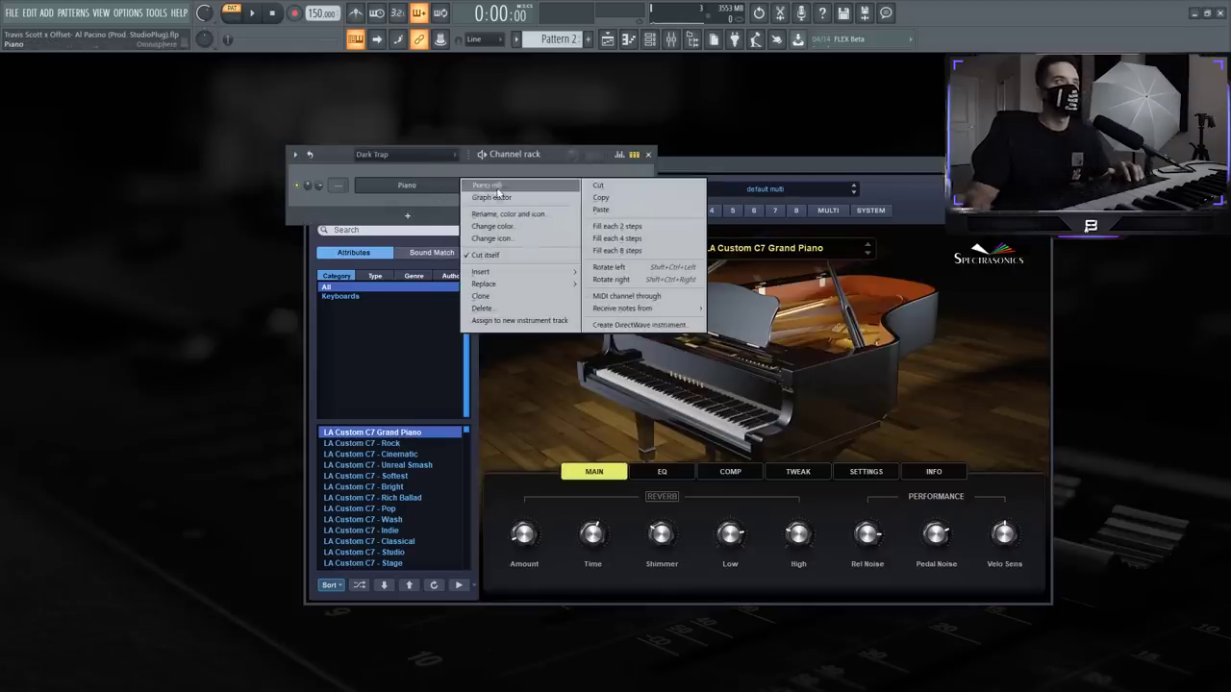
click(496, 186)
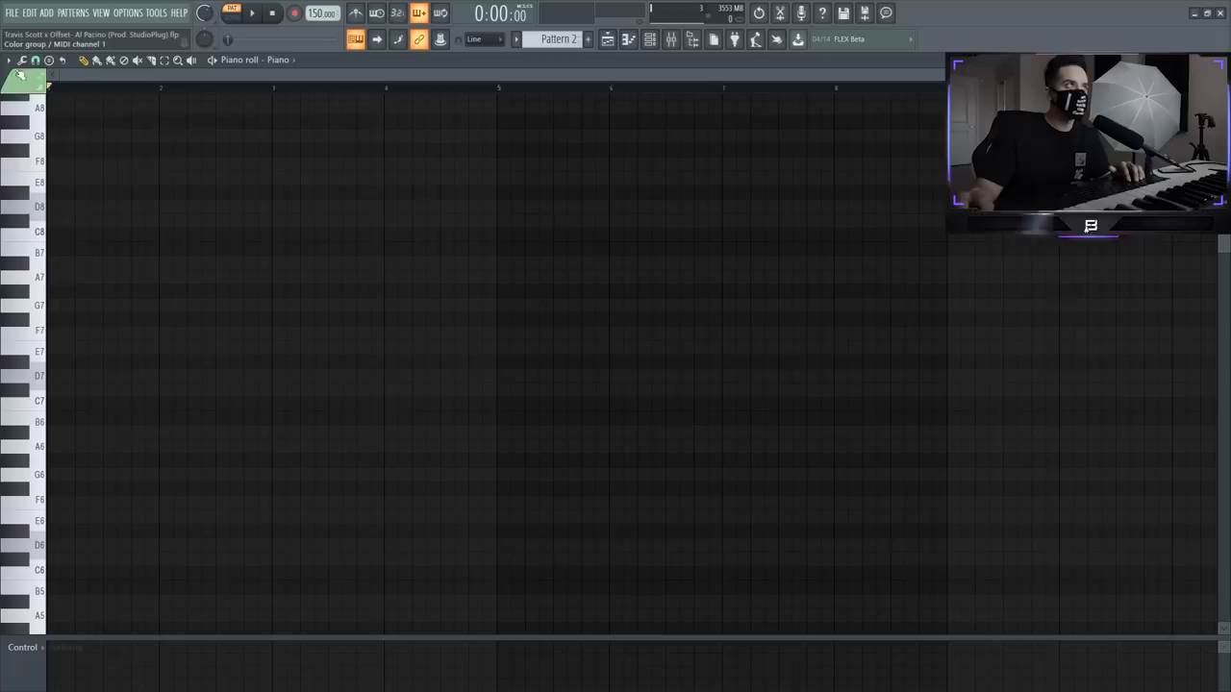
click(8, 60)
mouse_move(75, 142)
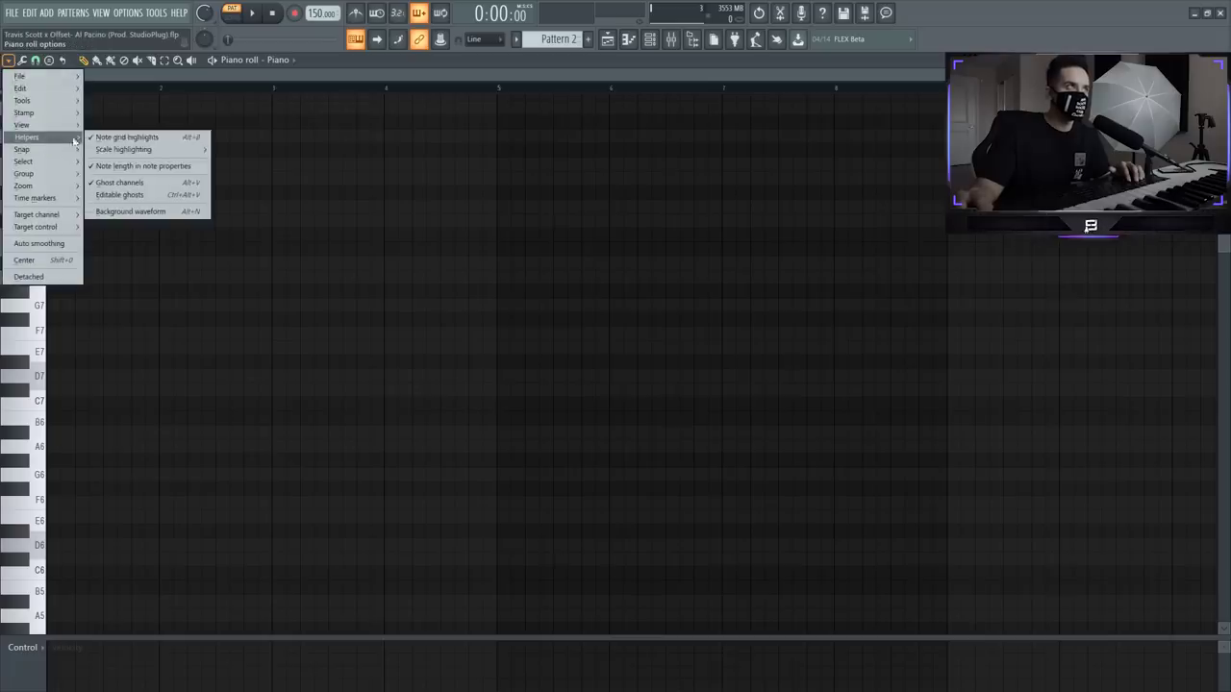
mouse_move(124, 151)
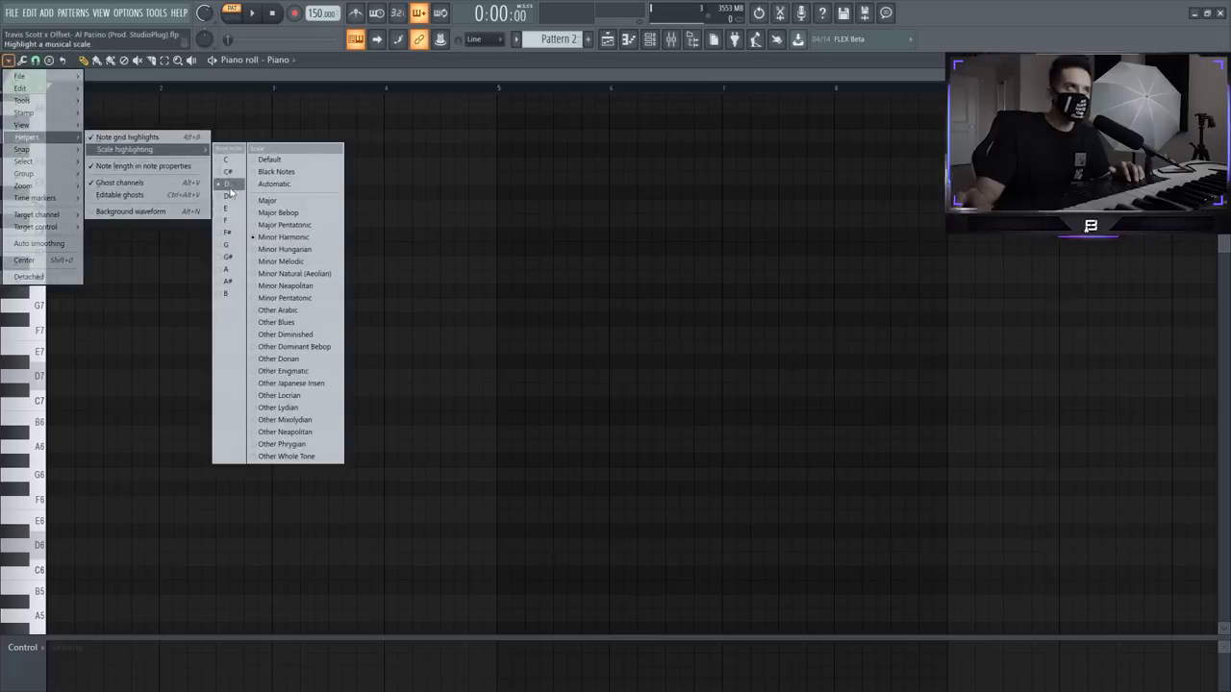
click(285, 241)
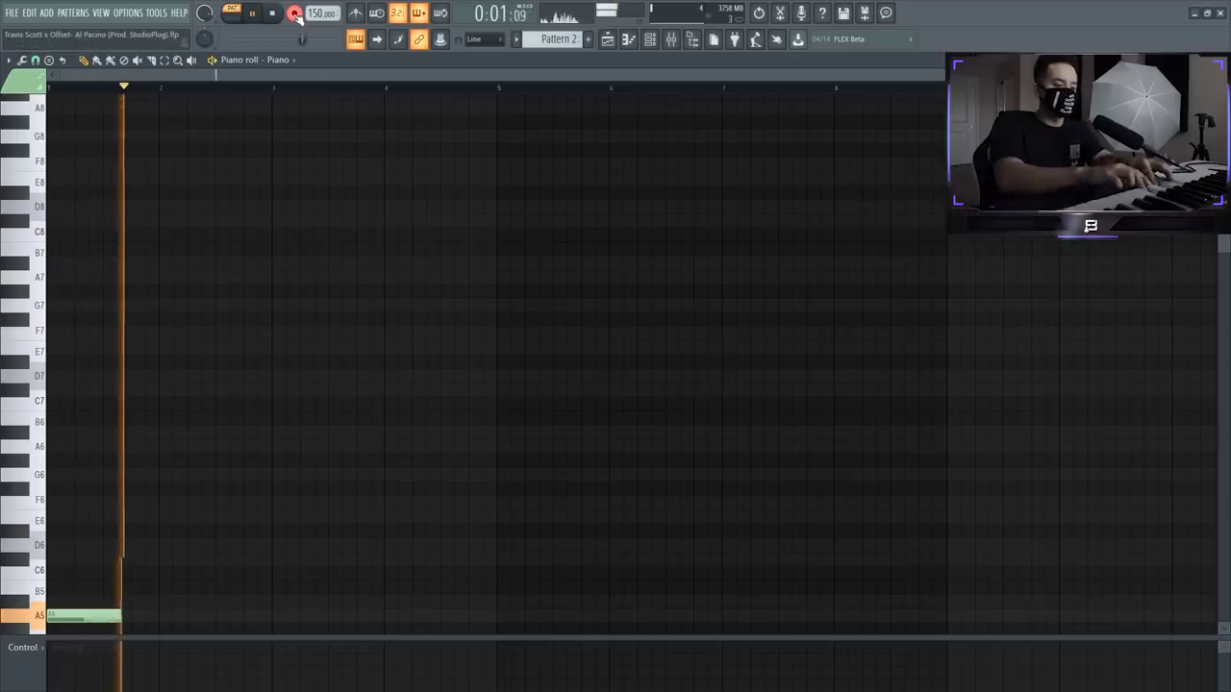
Step: Record a D5-F5-A5 chord and a C#5-E5-G5 chord, and align their starts to bars 1 and 2
key(space)
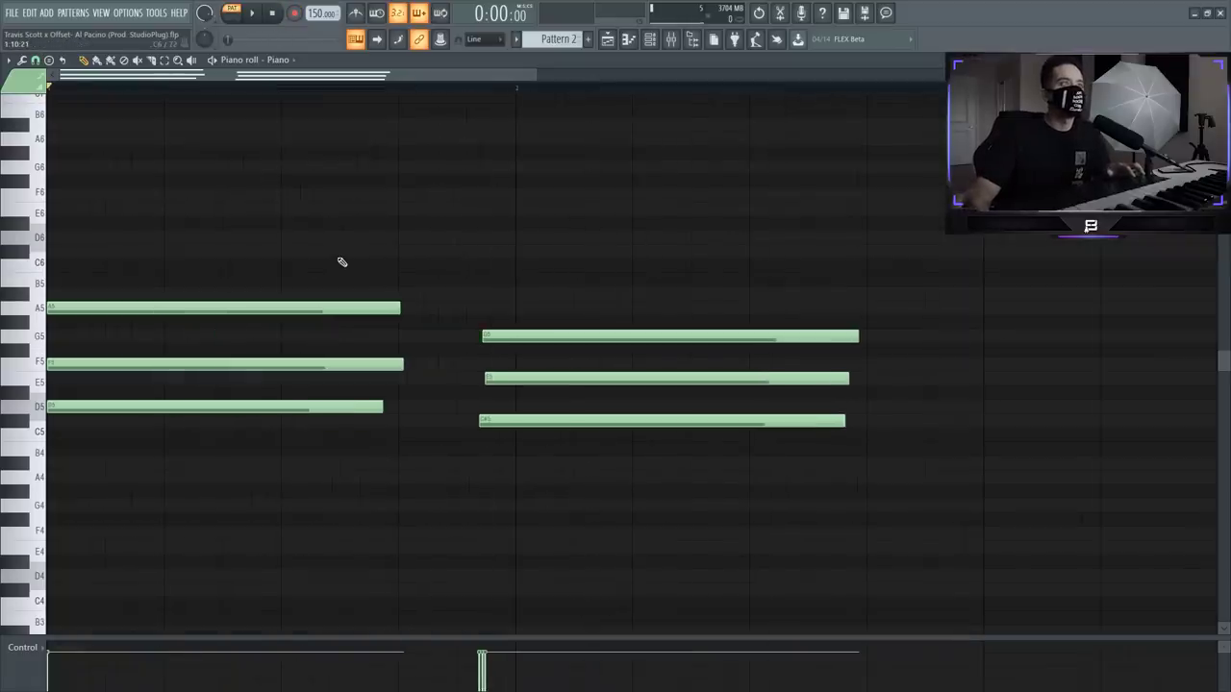
drag(500, 279, 544, 460)
key(shift+Right)
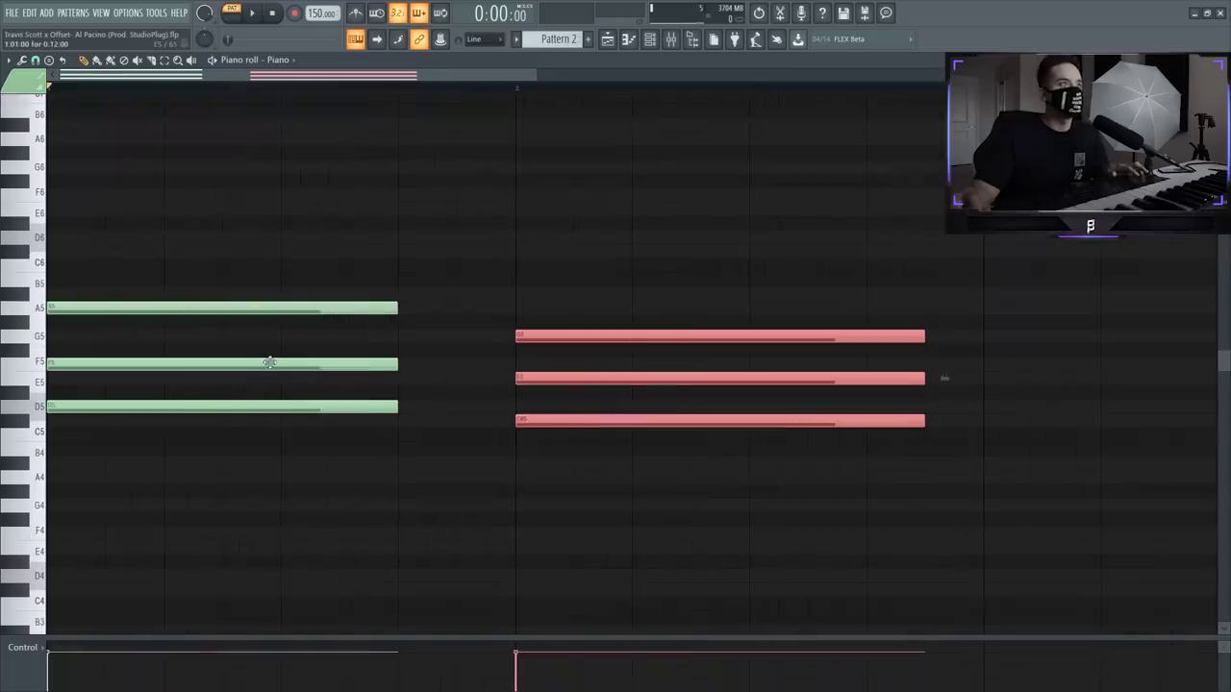
Step: Adjust the lengths of both piano chords so each fills exactly one bar
key(ctrl+a)
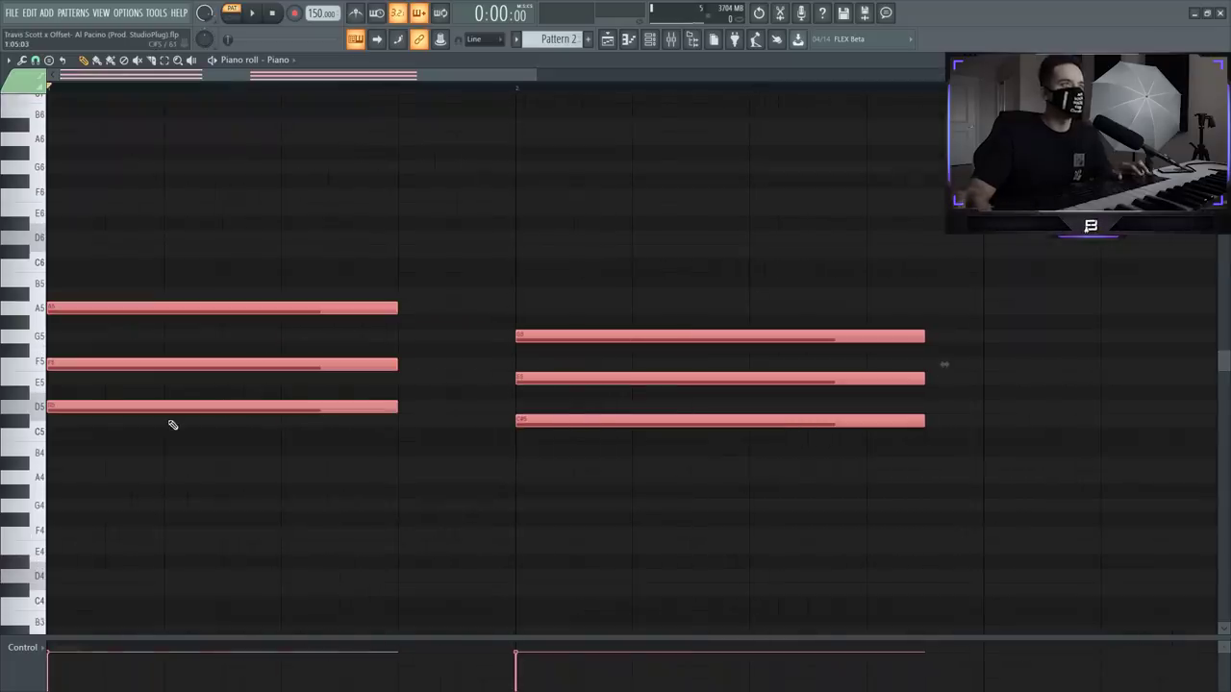
drag(400, 402, 552, 332)
scroll(575, 304, down, 2)
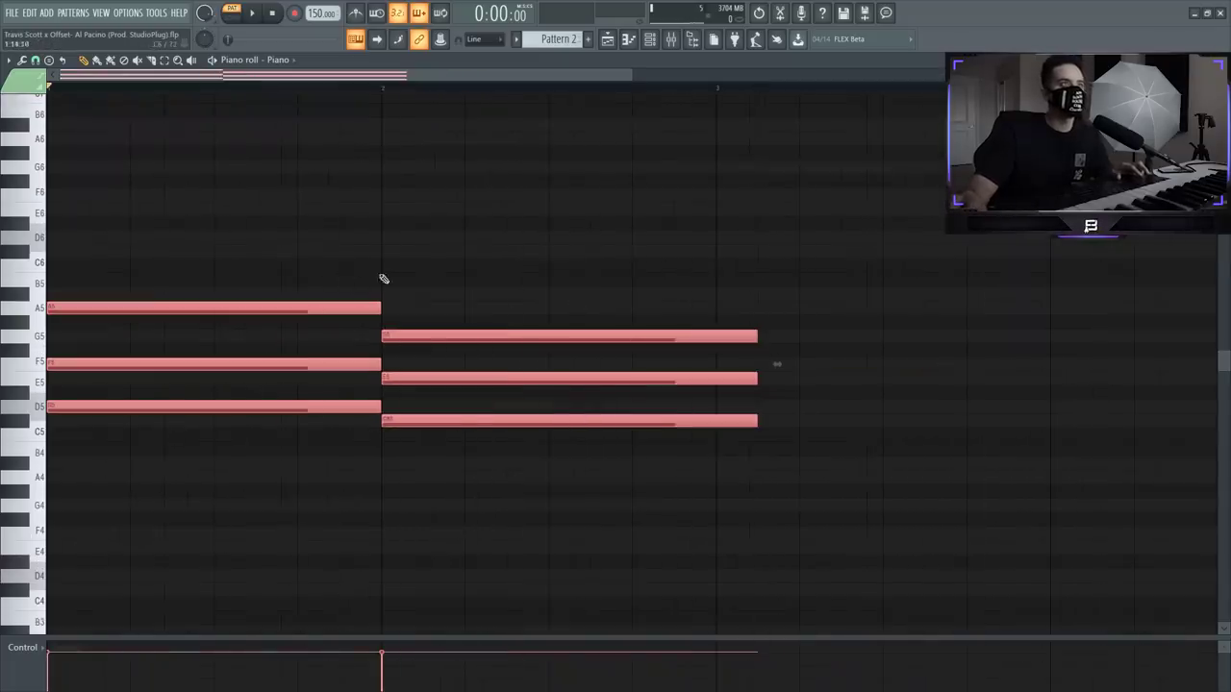
drag(651, 292, 770, 433)
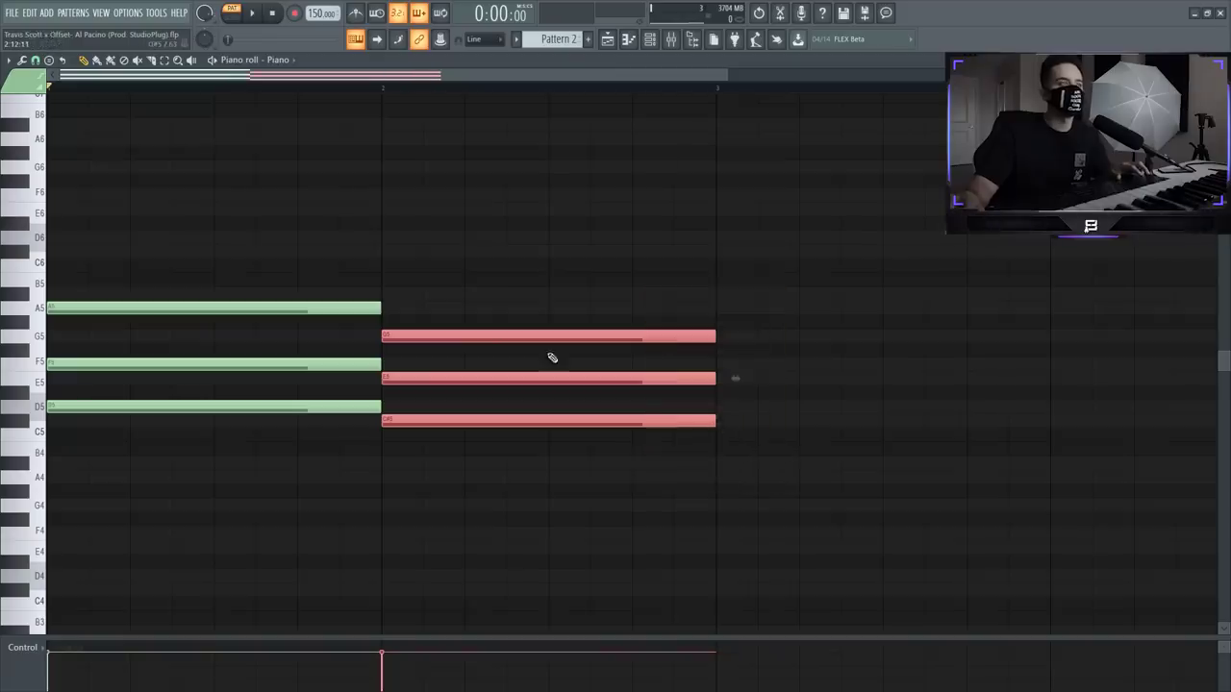
Step: Duplicate the two-bar chord progression until it fills eight bars
scroll(498, 297, up, 2)
scroll(512, 211, down, 2)
drag(721, 77, 976, 78)
key(ctrl+d)
key(ctrl+b)
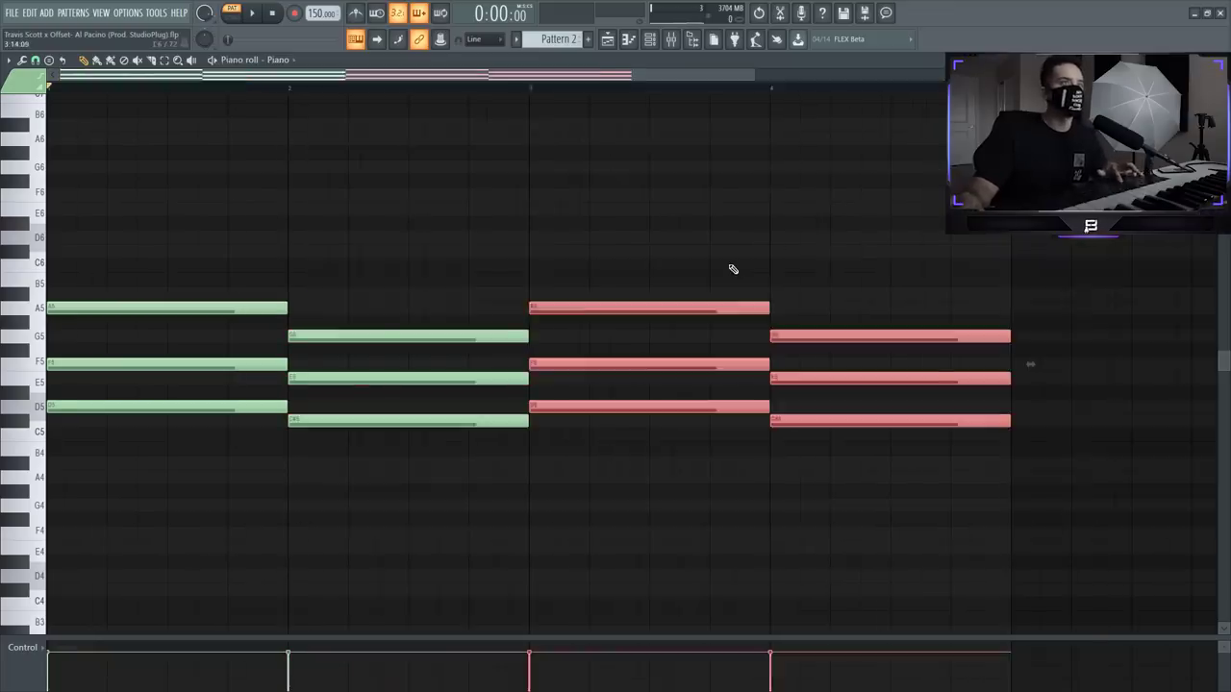
key(ctrl+b)
key(ctrl+b)
key(ctrl+d)
Step: Add melody notes A6 and G6 above the first chord, each six steps long, starting at steps 1 and 9
scroll(53, 226, up, 2)
click(53, 226)
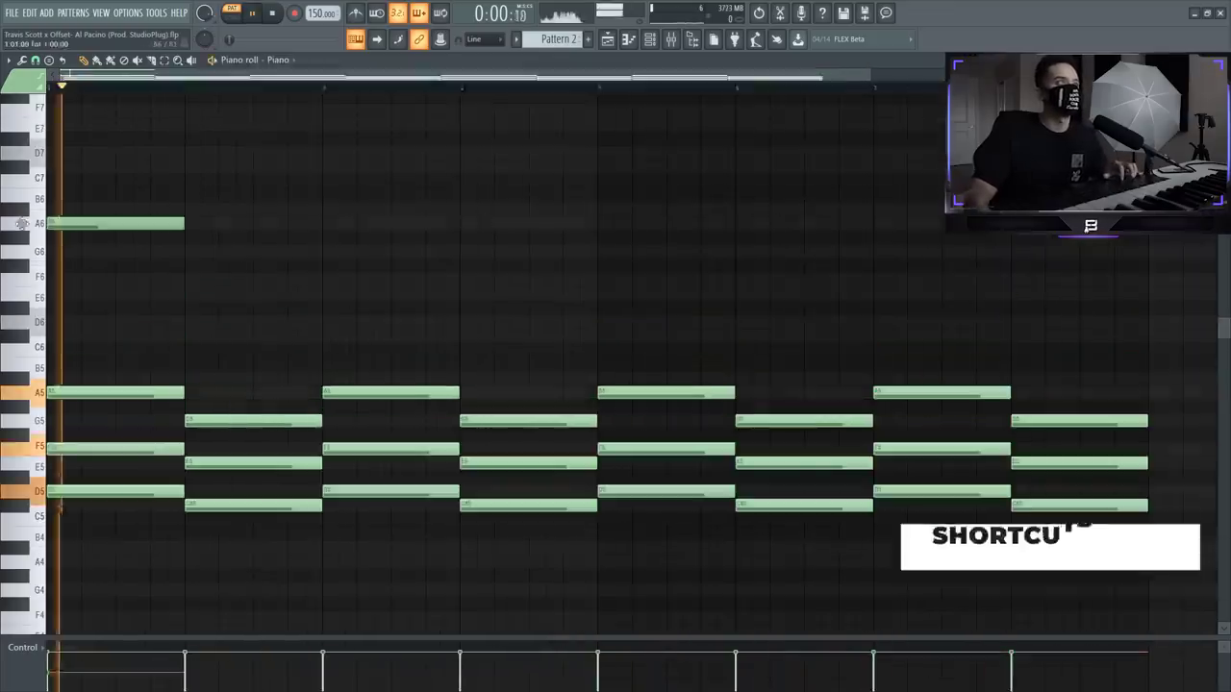
key(space)
mouse_move(183, 224)
mouse_down()
mouse_move(97, 233)
mouse_move(145, 252)
mouse_up()
key(space)
key(space)
click(104, 251)
key(space)
key(space)
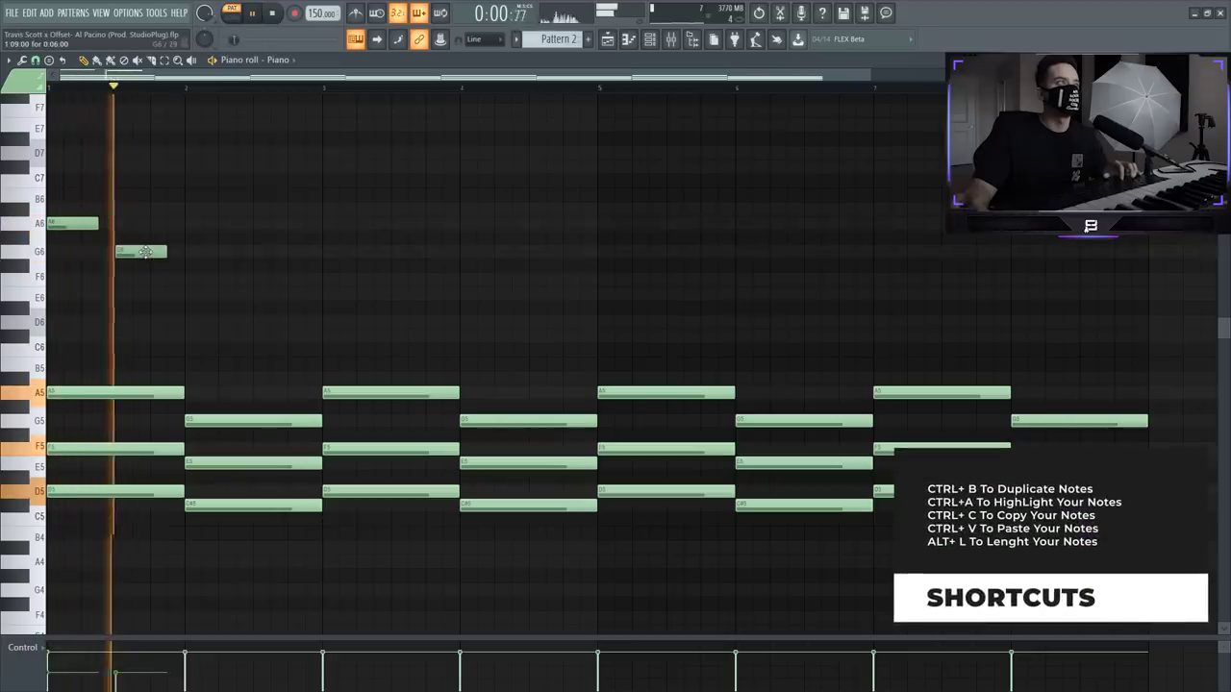
Step: Raise the velocity of the A6 and G6 melody notes in bar 1 to the chords' level
key(space)
key(space)
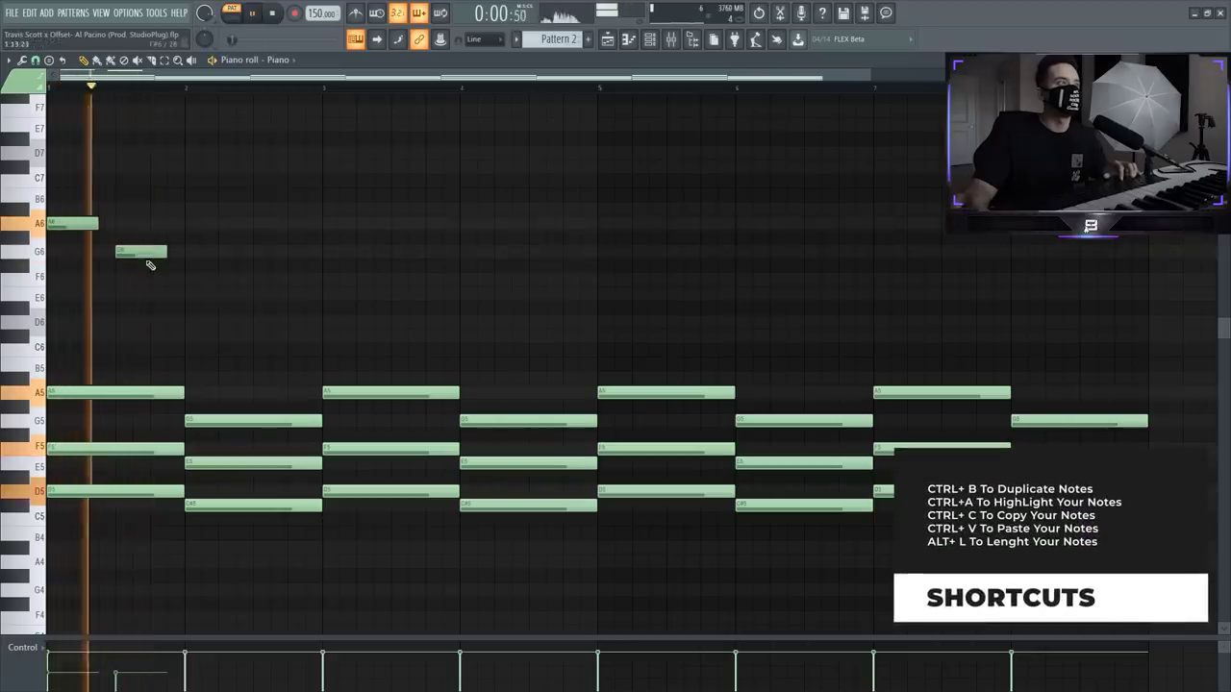
key(space)
drag(143, 255, 47, 160)
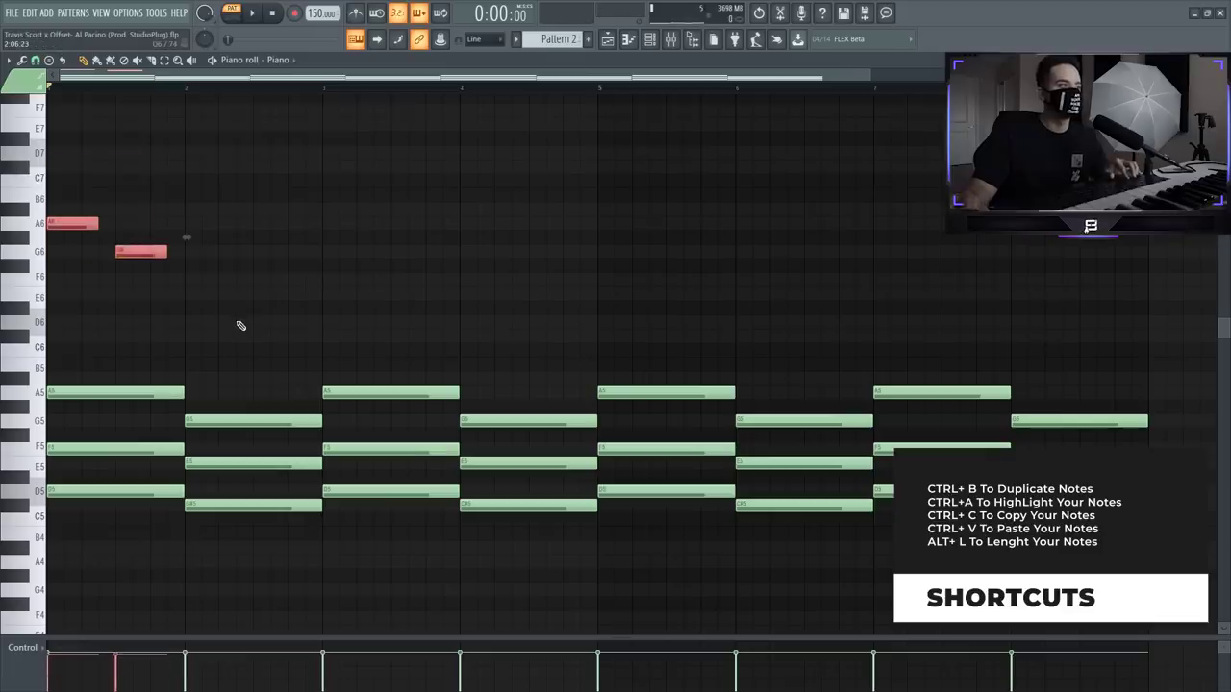
ctrl+click(282, 302)
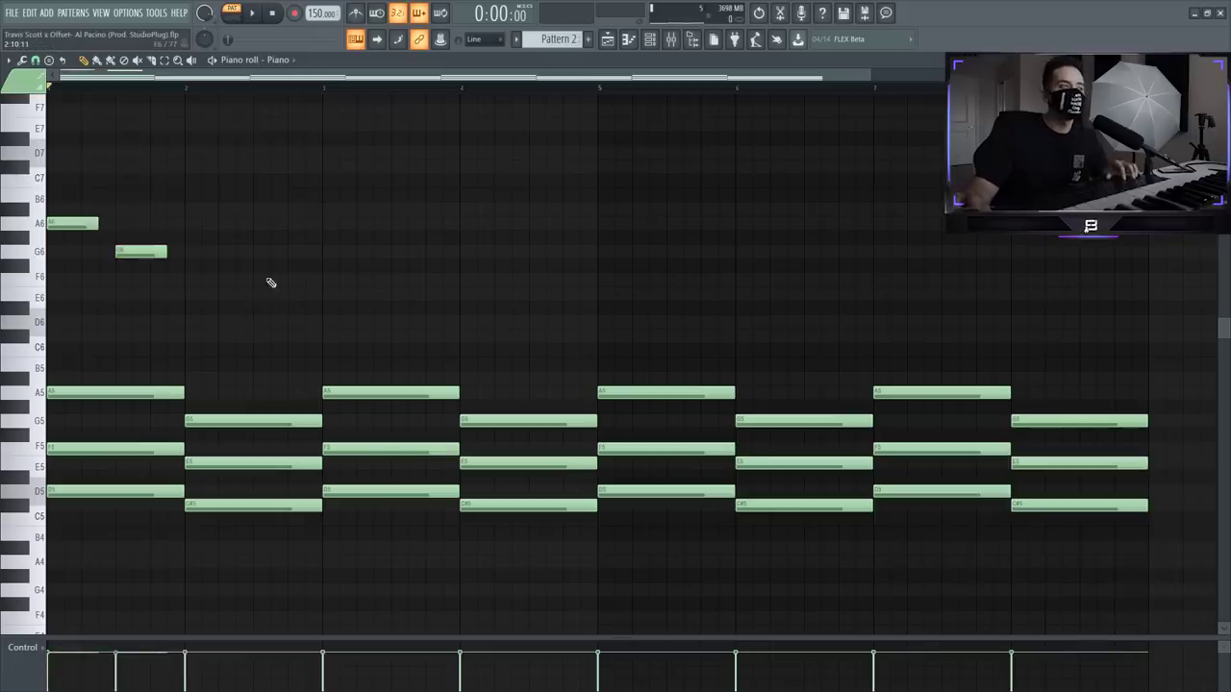
Step: Add melody notes F6, G6 and A#6 in bar 2, each six steps long, starting at steps 1, 5 and 9
key(space)
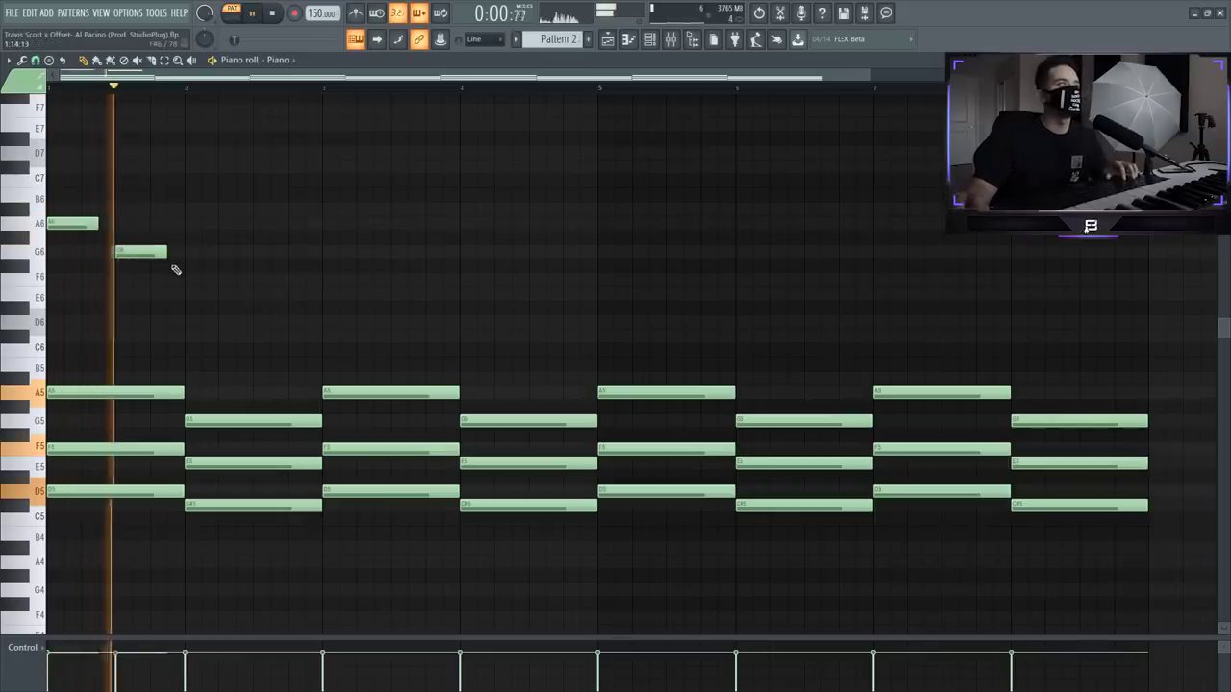
key(space)
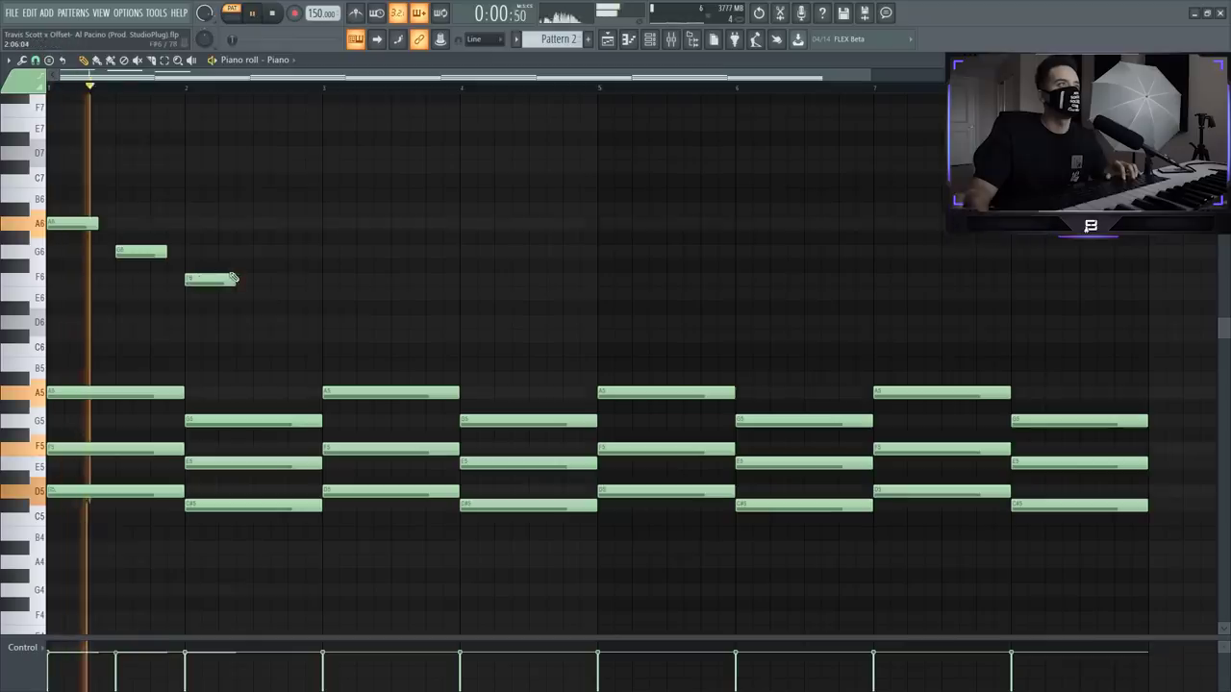
click(224, 253)
key(space)
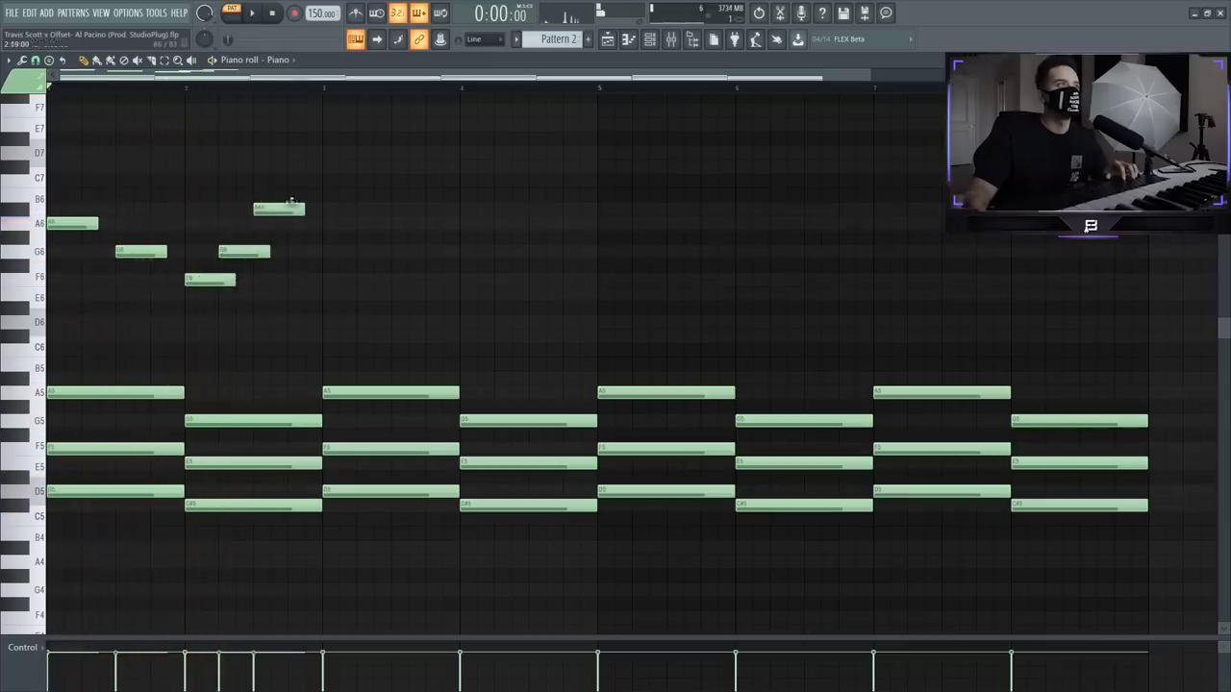
Step: Shorten the A#6 note in bar 2 to two steps and add a matching A#6 at step 13
key(space)
drag(304, 208, 270, 209)
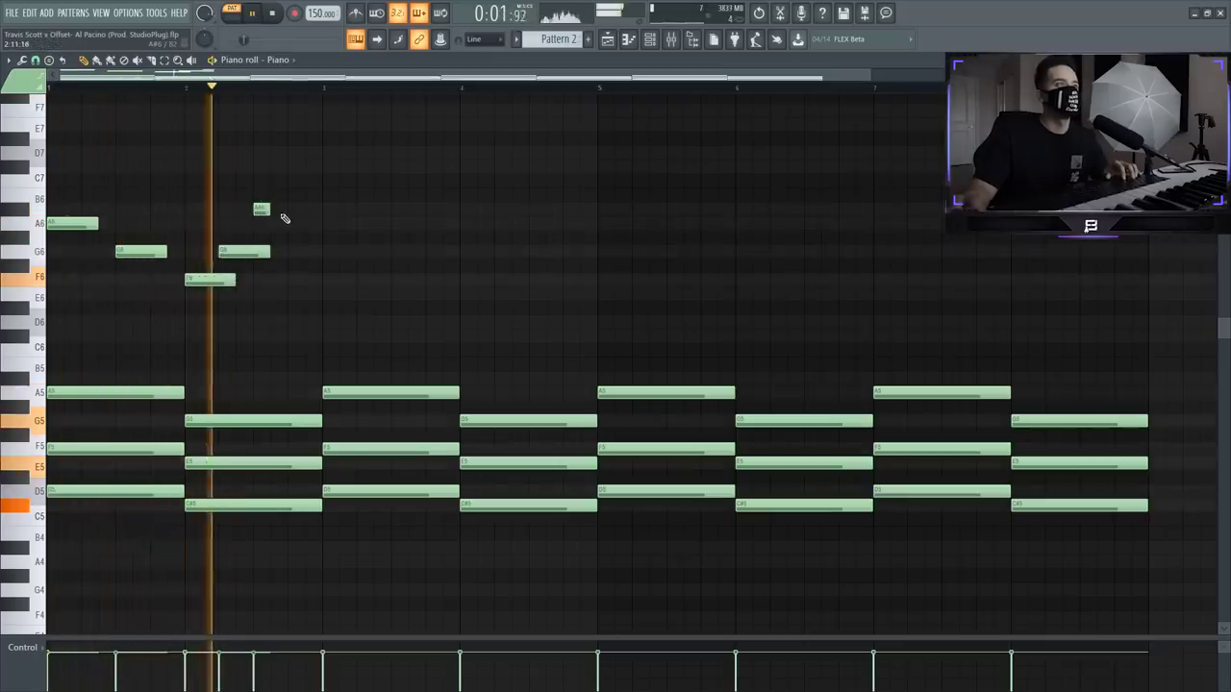
key(space)
click(293, 209)
key(space)
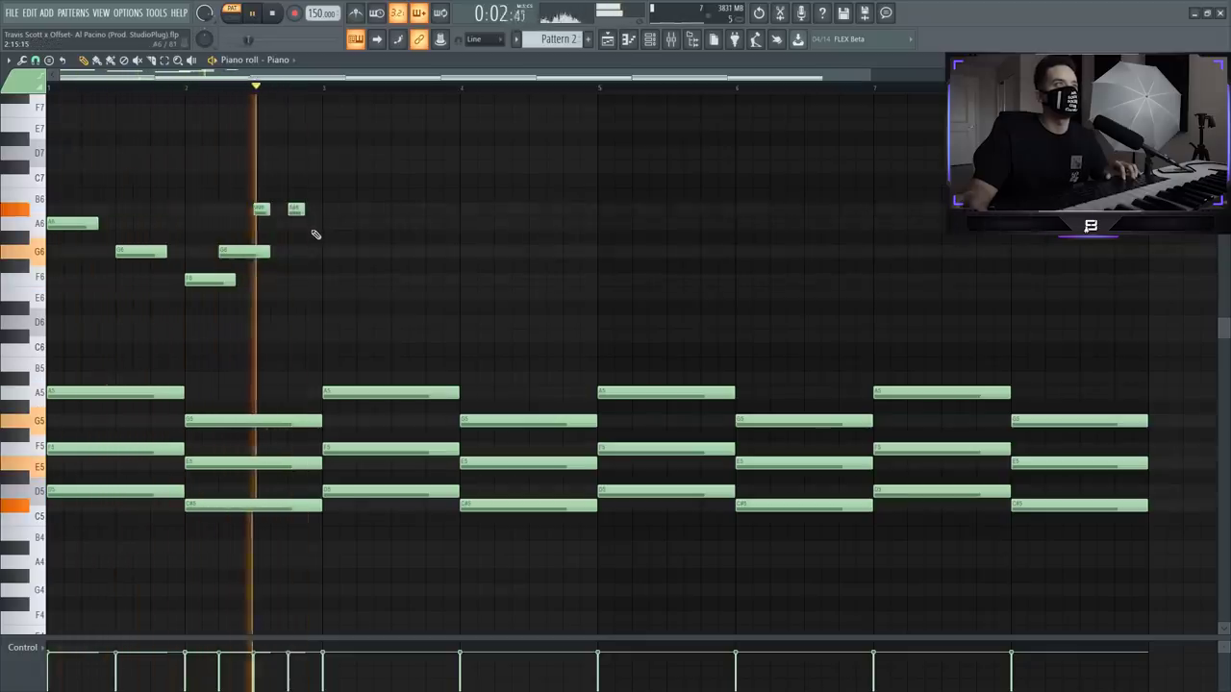
Step: Add melody notes G6 and F6 in bar 3, each four steps long, starting at steps 1 and 5
key(space)
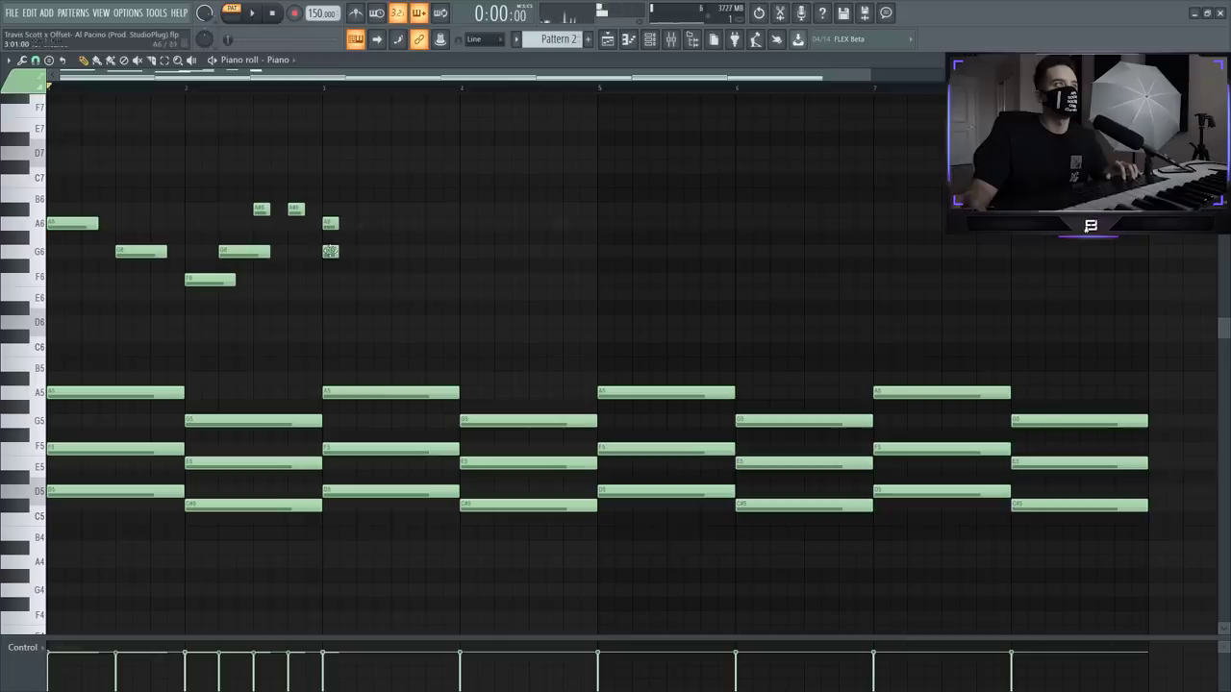
key(space)
drag(330, 224, 356, 252)
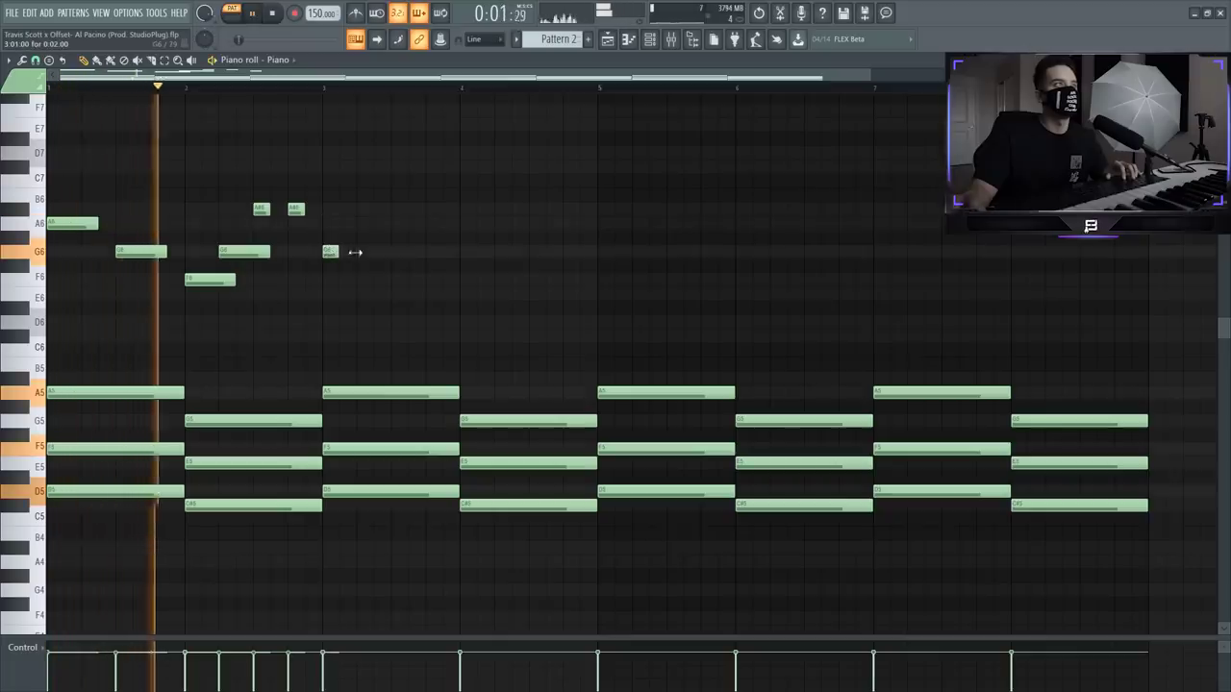
click(368, 280)
key(space)
key(space)
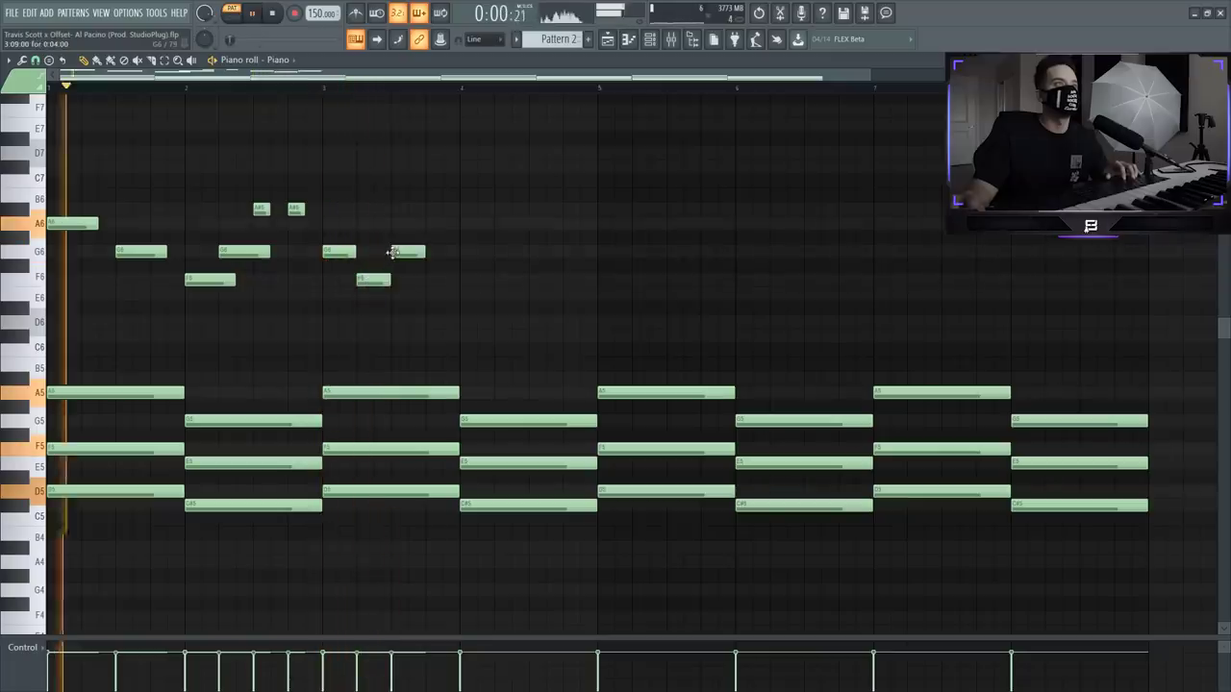
Step: Try ending the bar 3 melody with a four-step note at step 11, first on G6 and then on E6
right_click(397, 254)
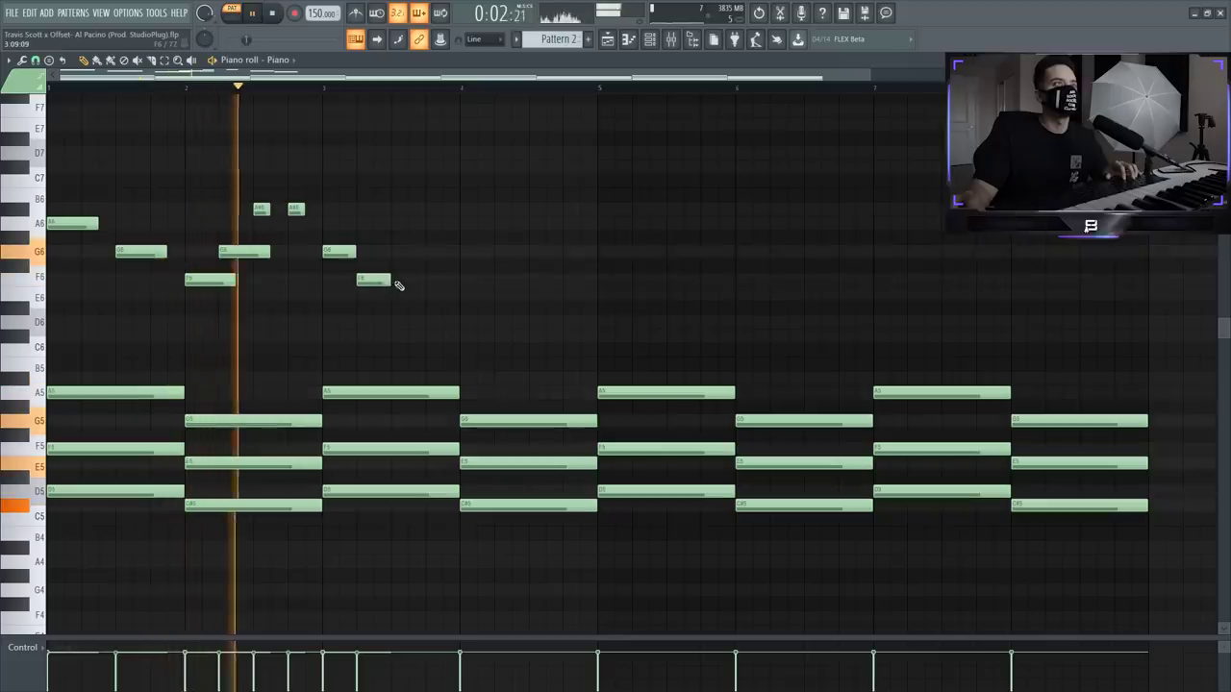
click(409, 252)
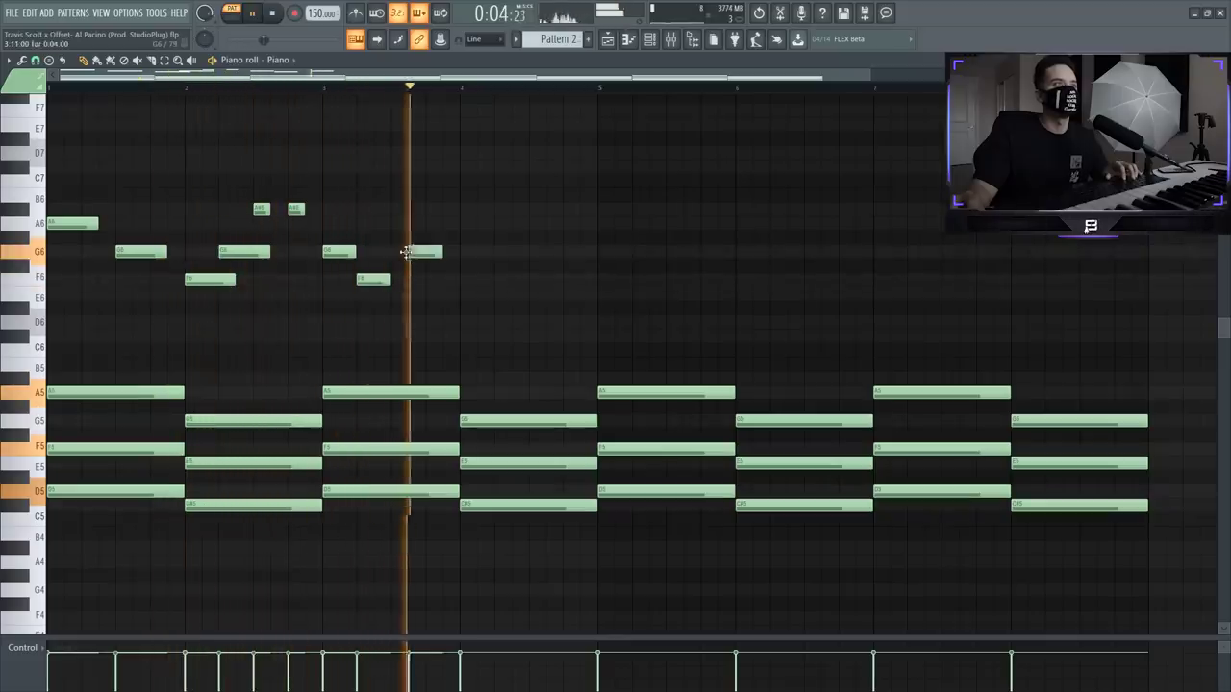
key(space)
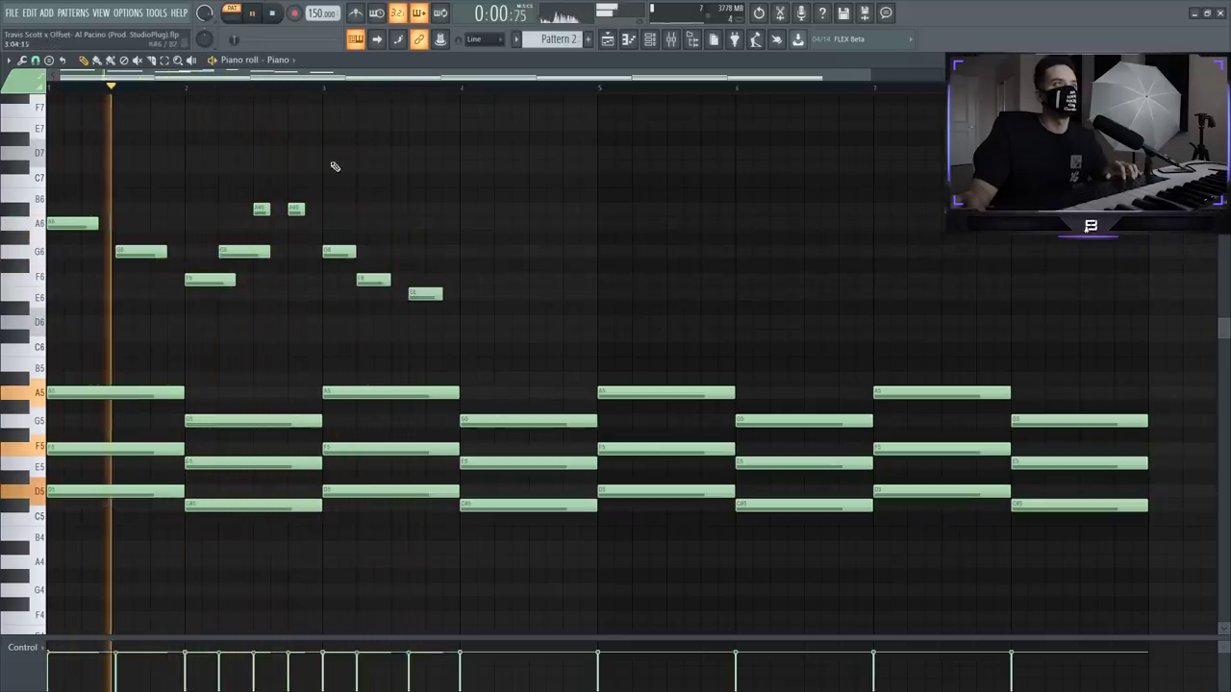
click(324, 87)
drag(425, 293, 449, 251)
right_click(454, 251)
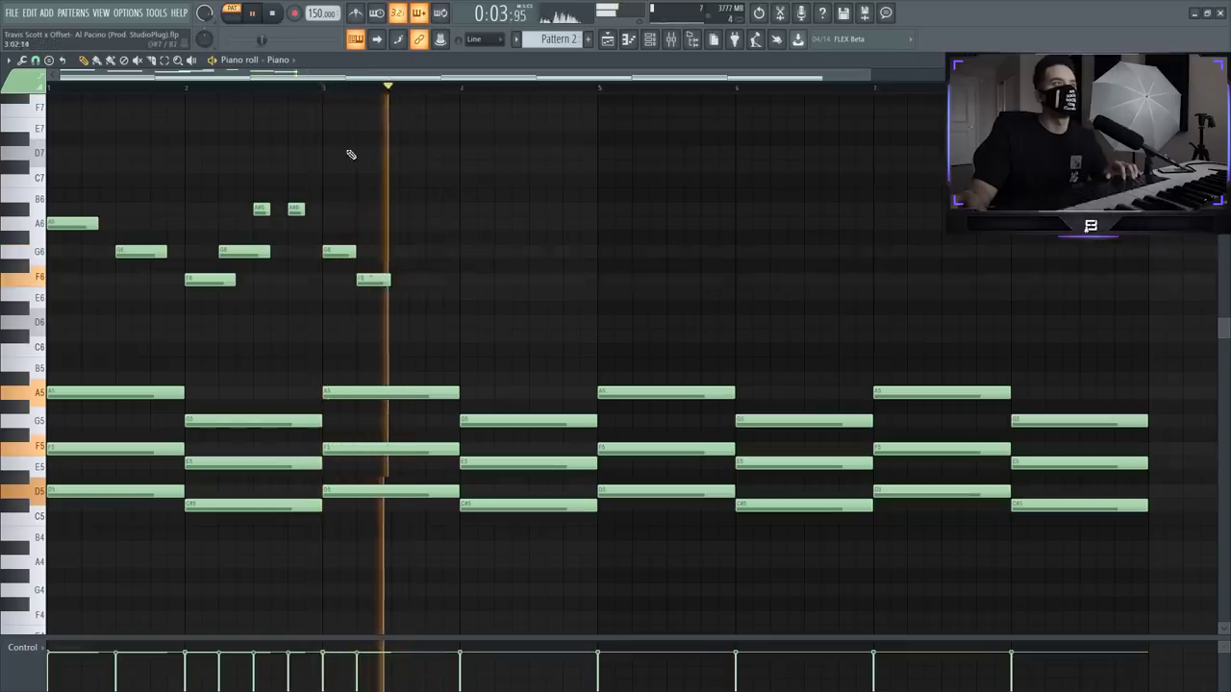
Step: Replay the melody and add a four-step G6 at step 9 of bar 3
key(space)
key(space)
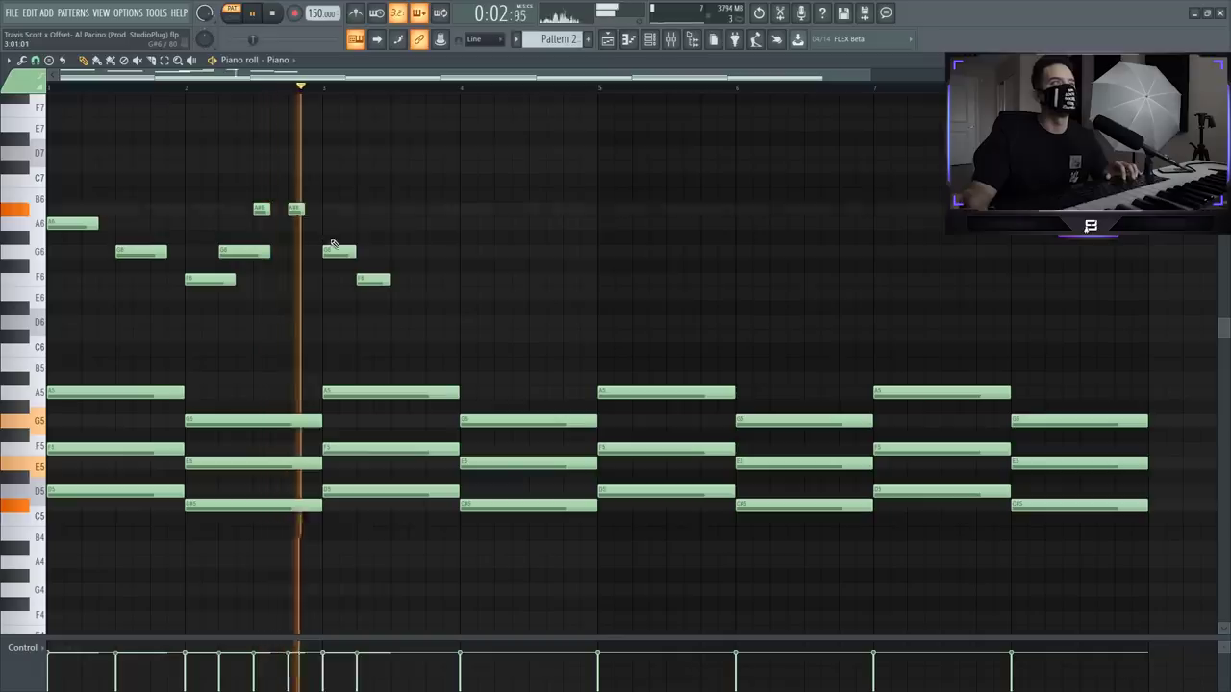
click(398, 251)
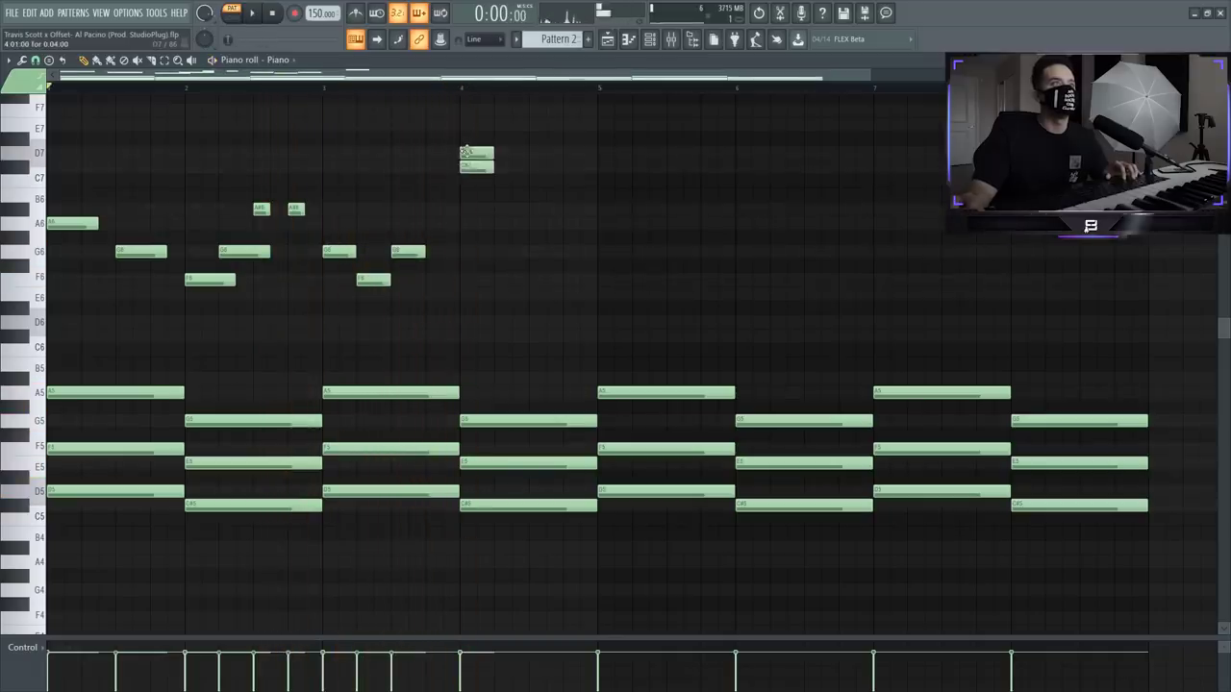
Step: Keep a four-step D7 at the start of bar 4, remove the C#7 below it, and play from bar 4
right_click(470, 166)
key(space)
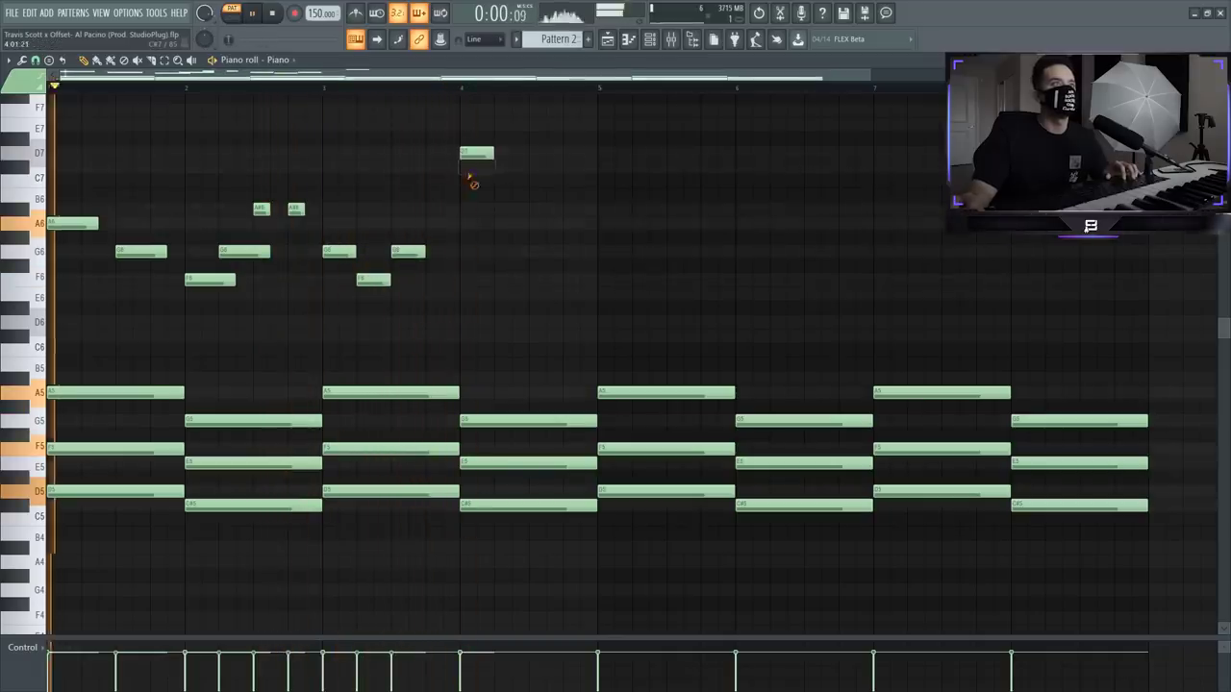
key(space)
click(459, 87)
key(space)
Step: Add melody notes A6 and G6 in bar 4, each four steps long, starting at steps 5 and 9
click(500, 167)
right_click(505, 167)
key(space)
key(space)
click(498, 221)
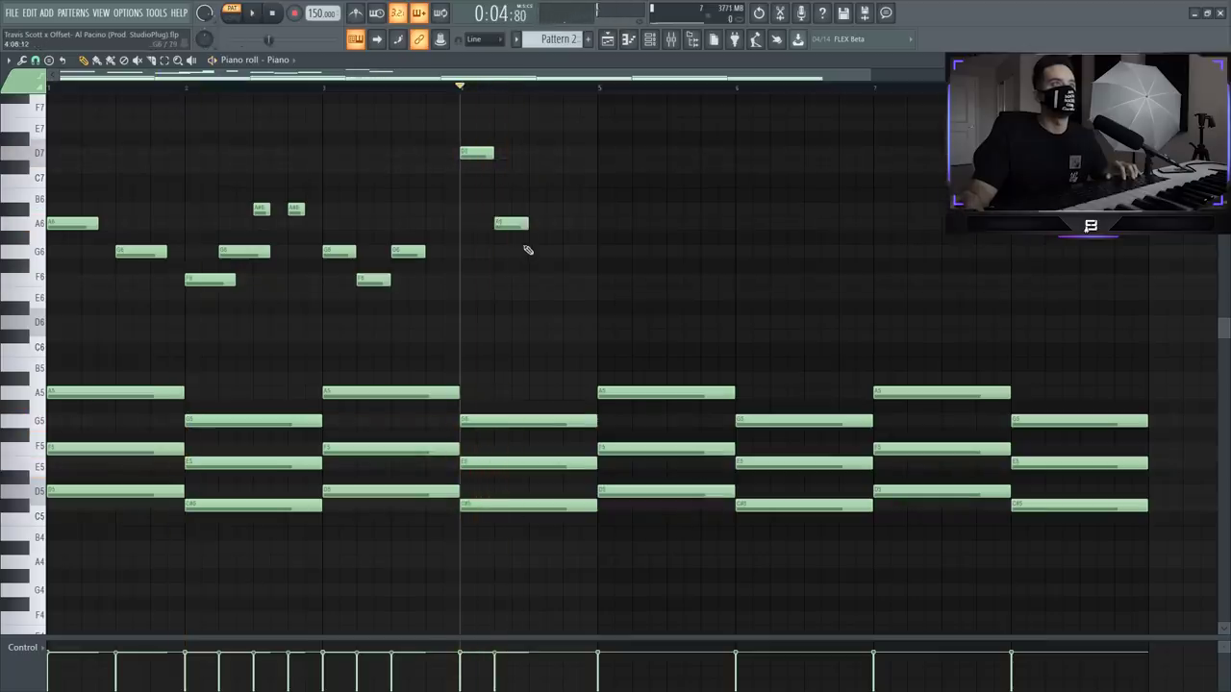
click(537, 252)
key(space)
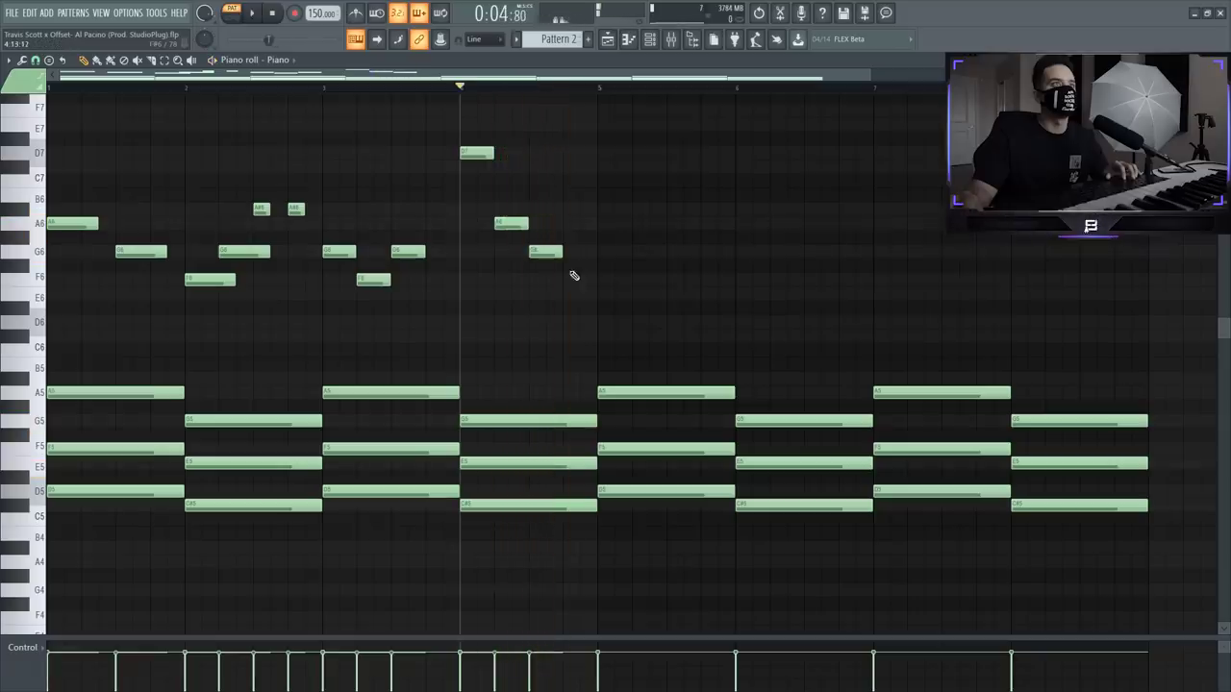
Step: Try continuing the melody with four-step F6 and G6 notes at steps 1 and 5 of bar 5
key(space)
click(604, 280)
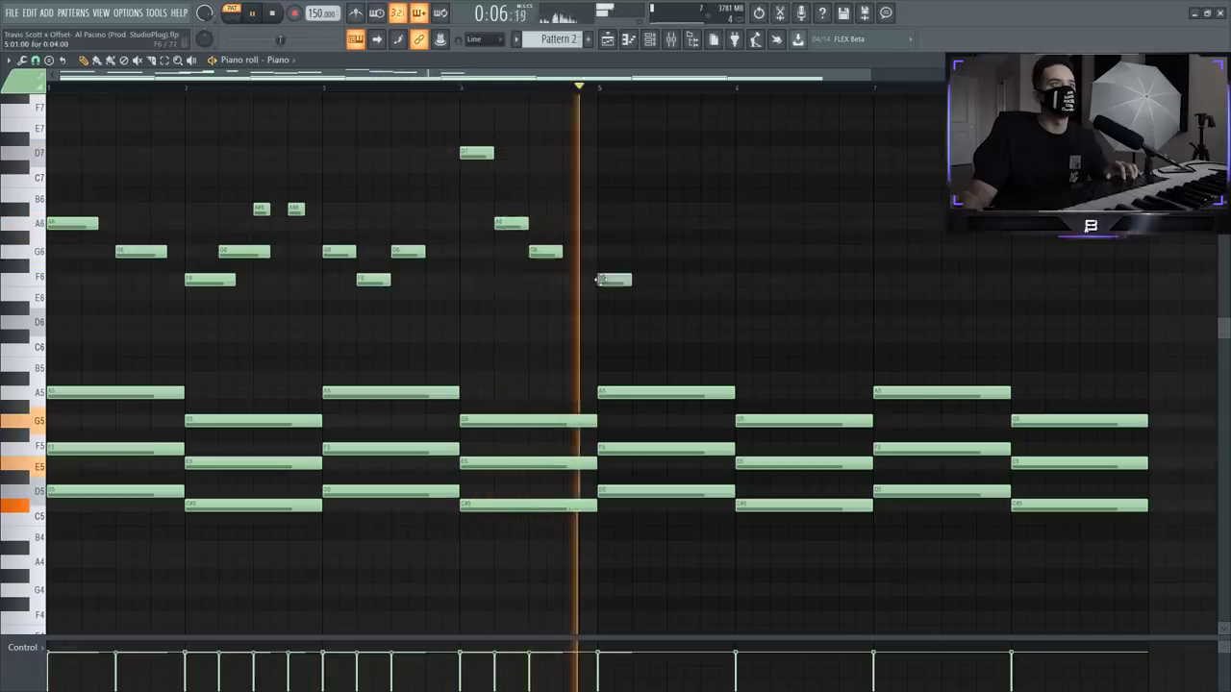
click(645, 252)
key(space)
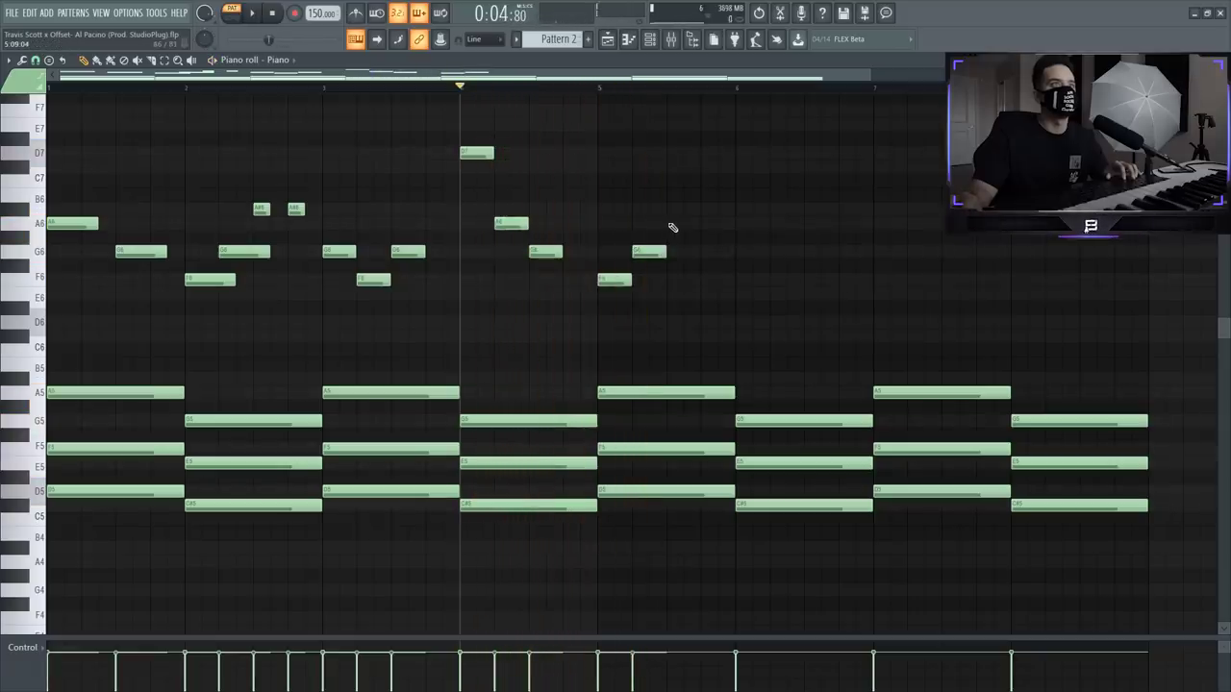
right_click(646, 251)
right_click(614, 280)
Step: Play the melody through and finish bar 4 with a four-step F6 at step 13
key(space)
key(space)
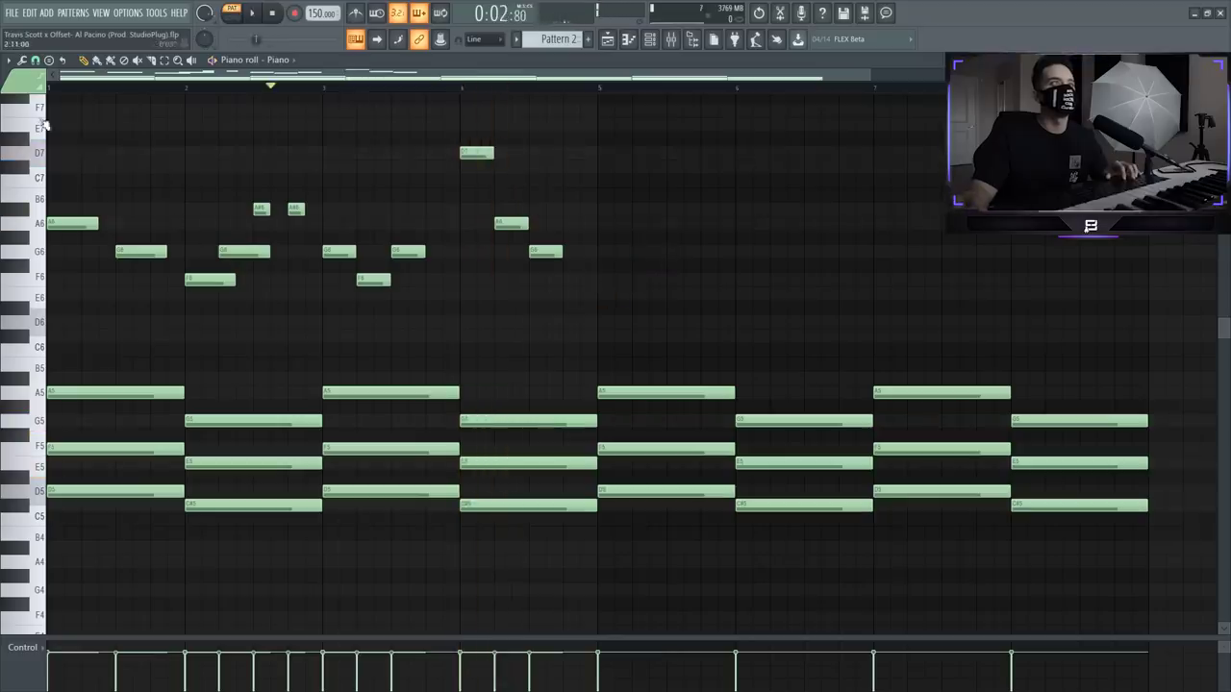
key(space)
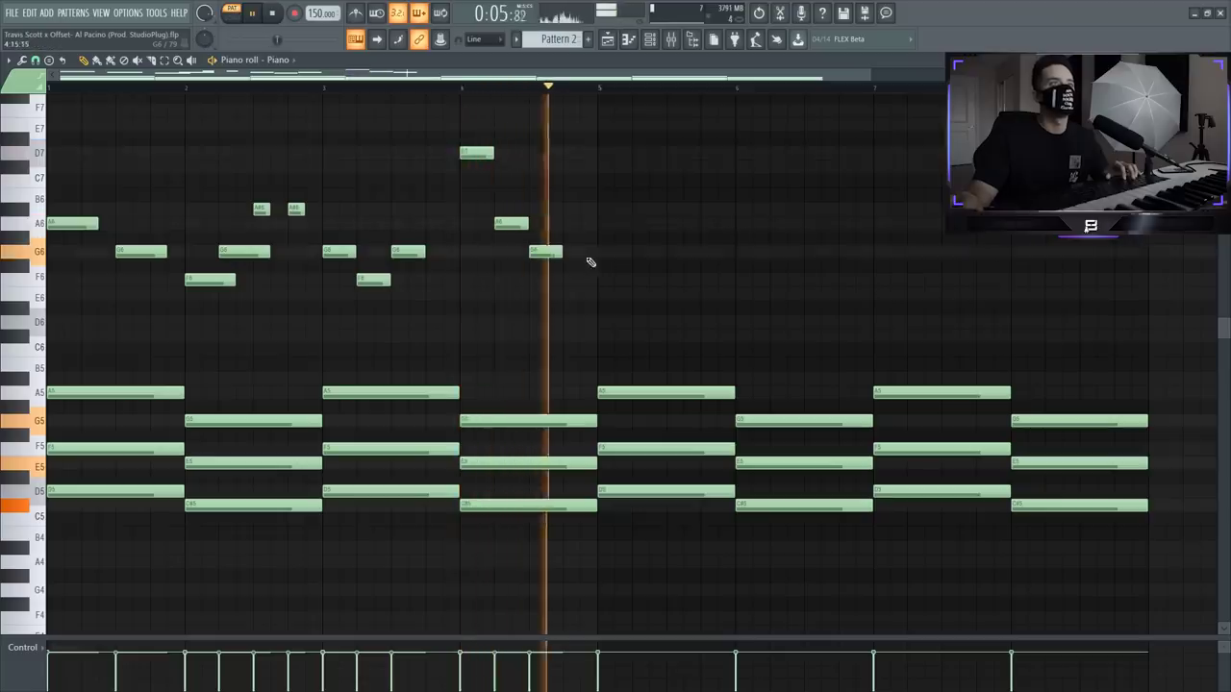
key(space)
key(space)
Step: Duplicate the four-bar melody into bars 5 to 8, leaving the chords as they are
drag(96, 118, 93, 302)
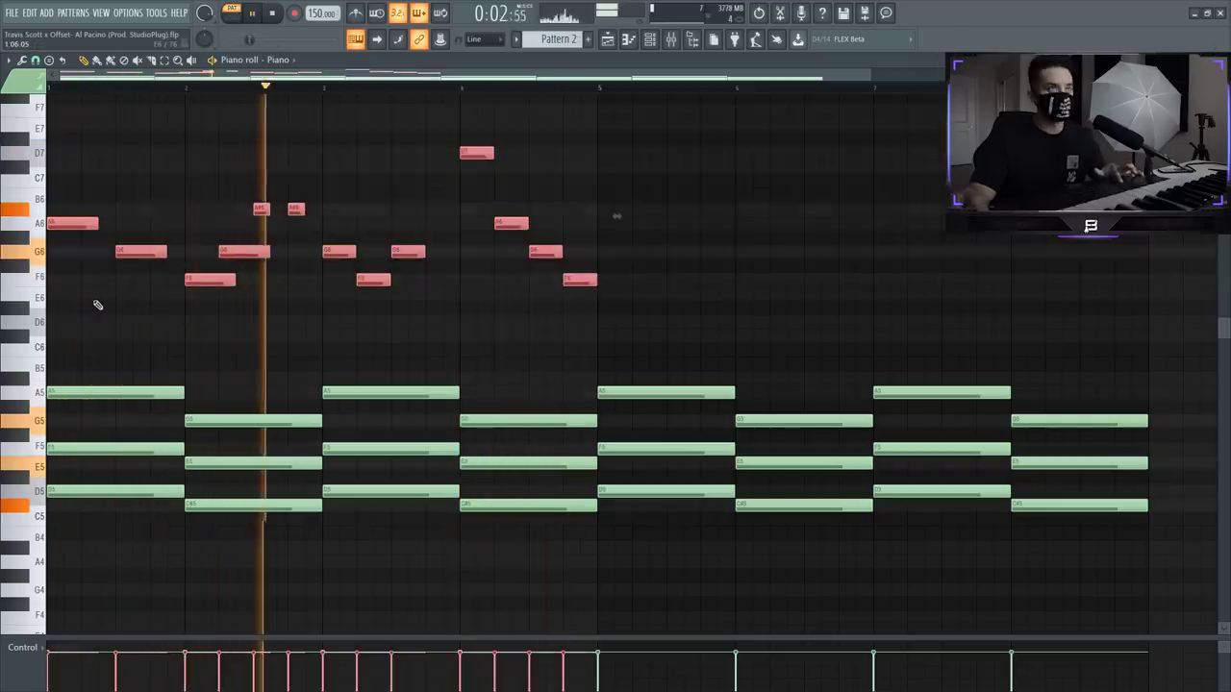
key(ctrl+b)
key(ctrl+d)
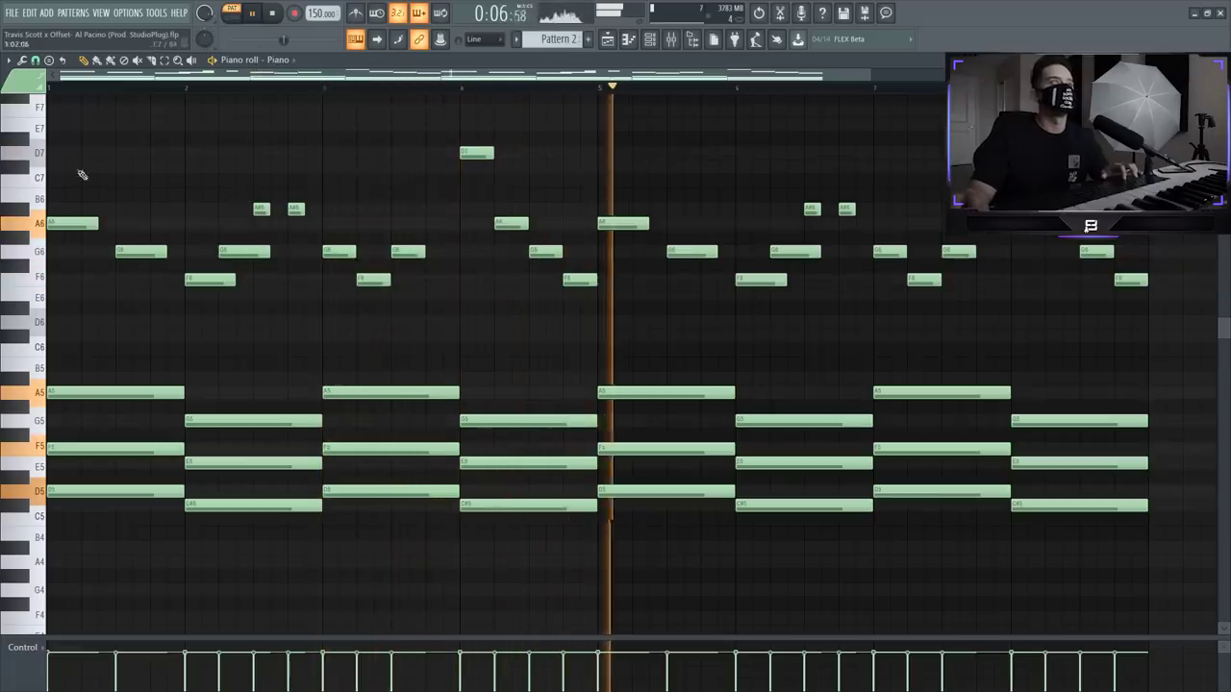
Step: Stop playback and compress the whole eight-bar melody to half its length so it fills four bars
key(space)
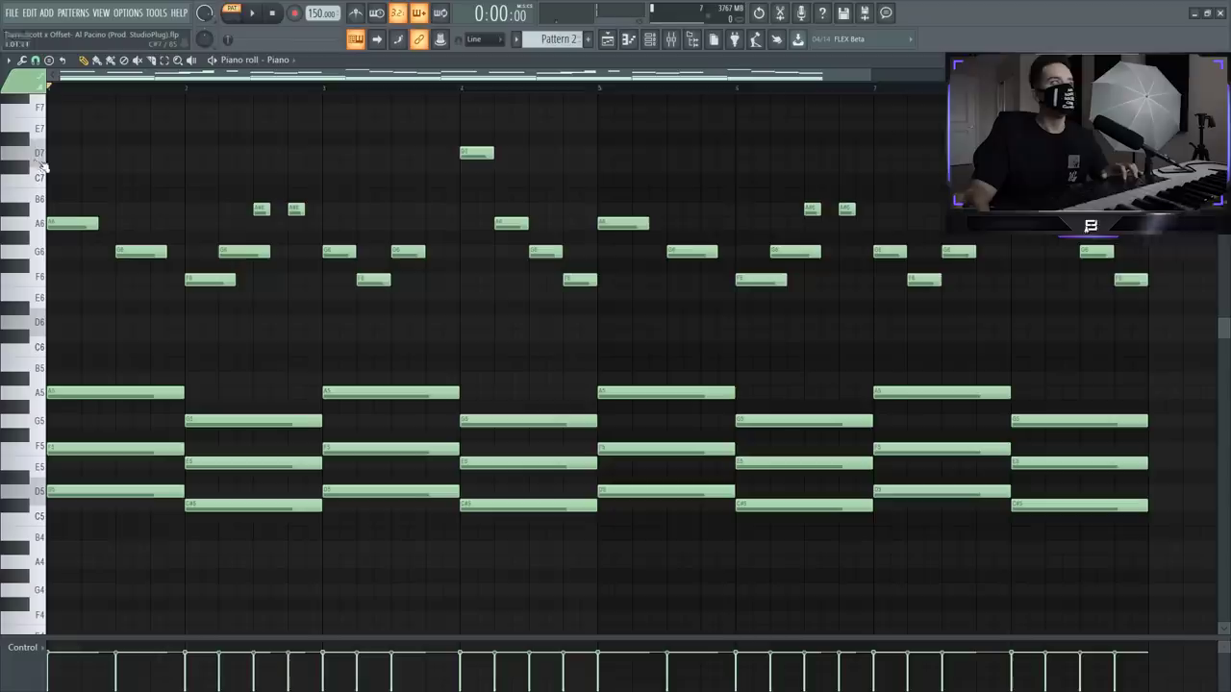
drag(44, 154, 120, 352)
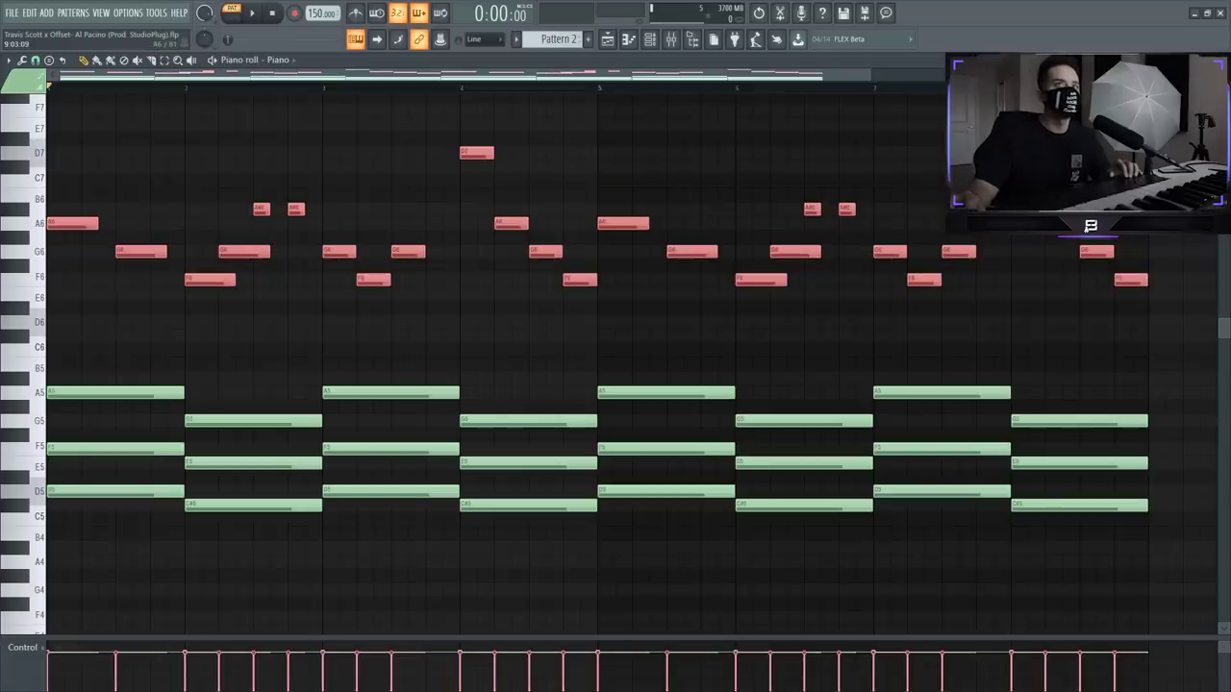
drag(1091, 227, 631, 250)
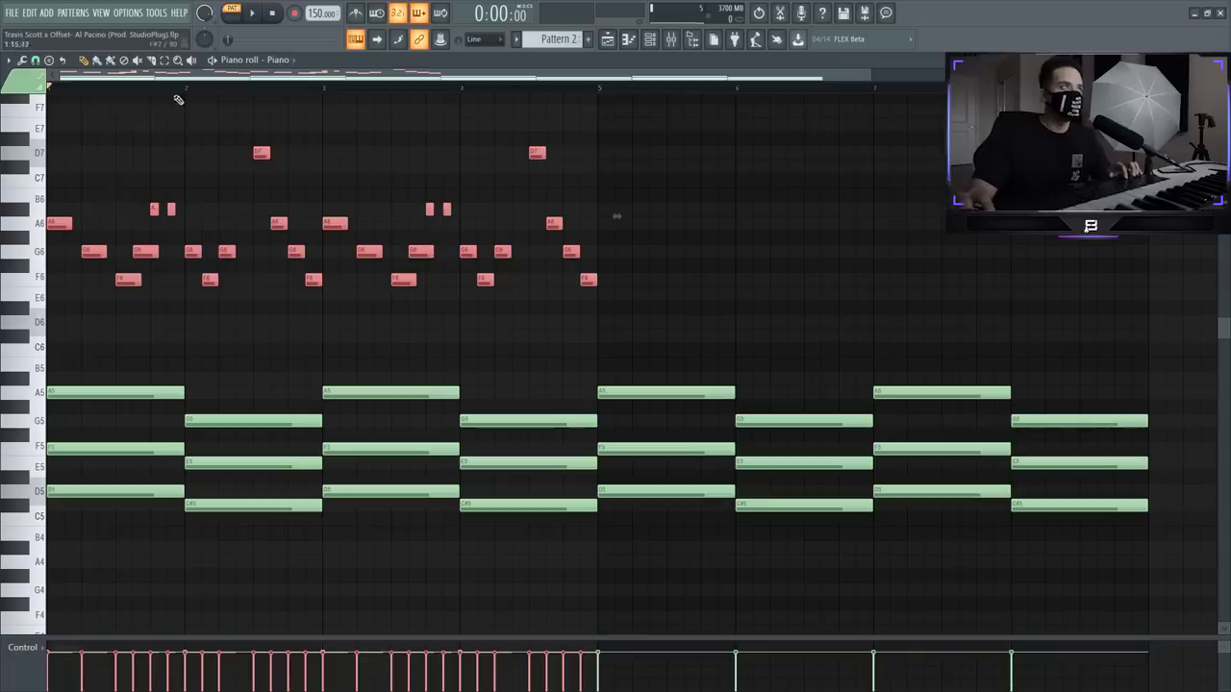
Step: Spread the compressed melody by shifting its second phrase to start at bar 2 and its third to start at bar 3
drag(124, 106, 623, 339)
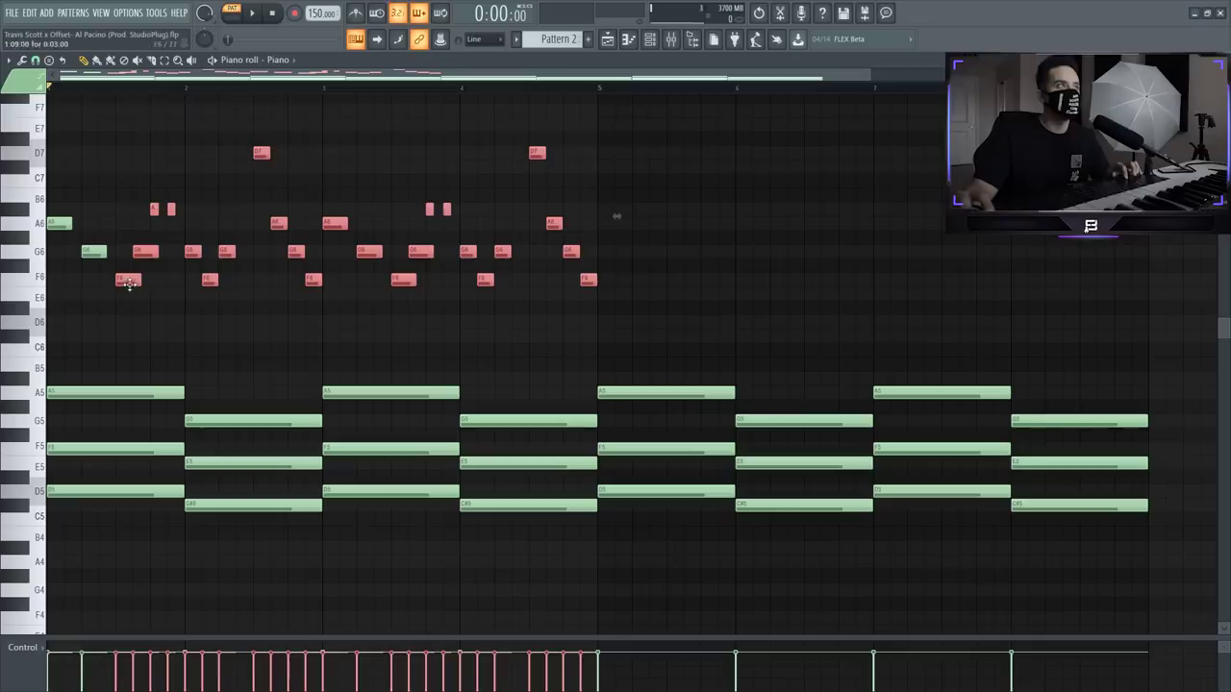
drag(129, 283, 201, 294)
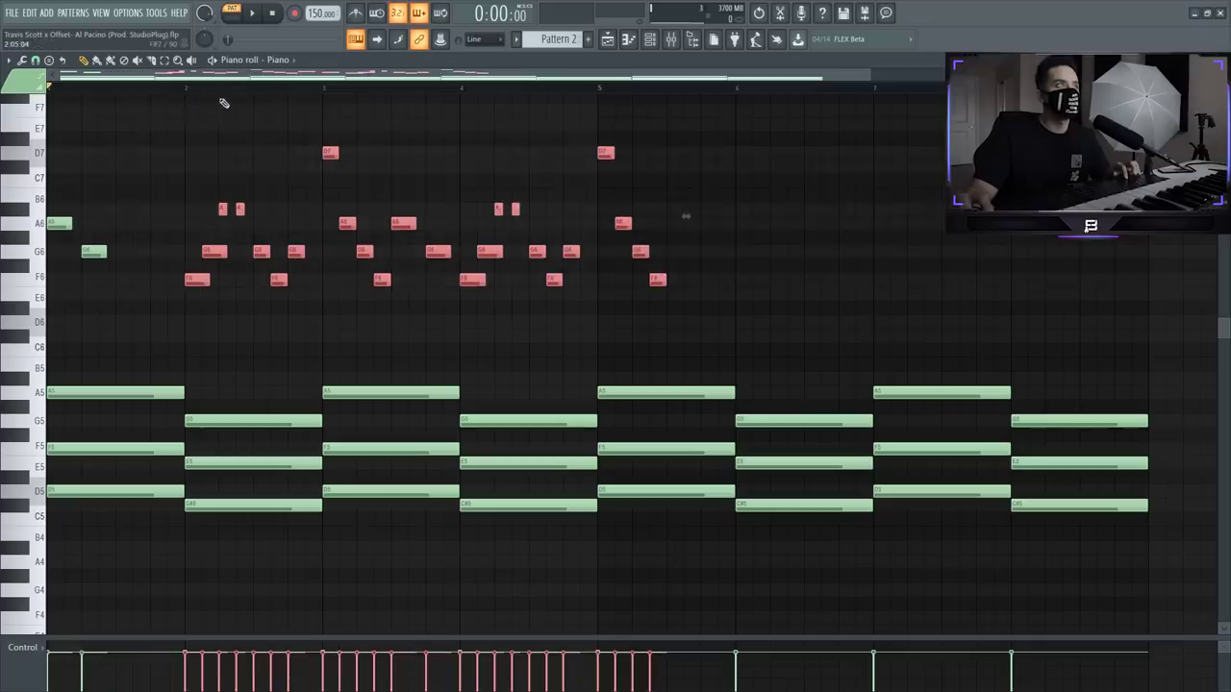
drag(258, 103, 700, 292)
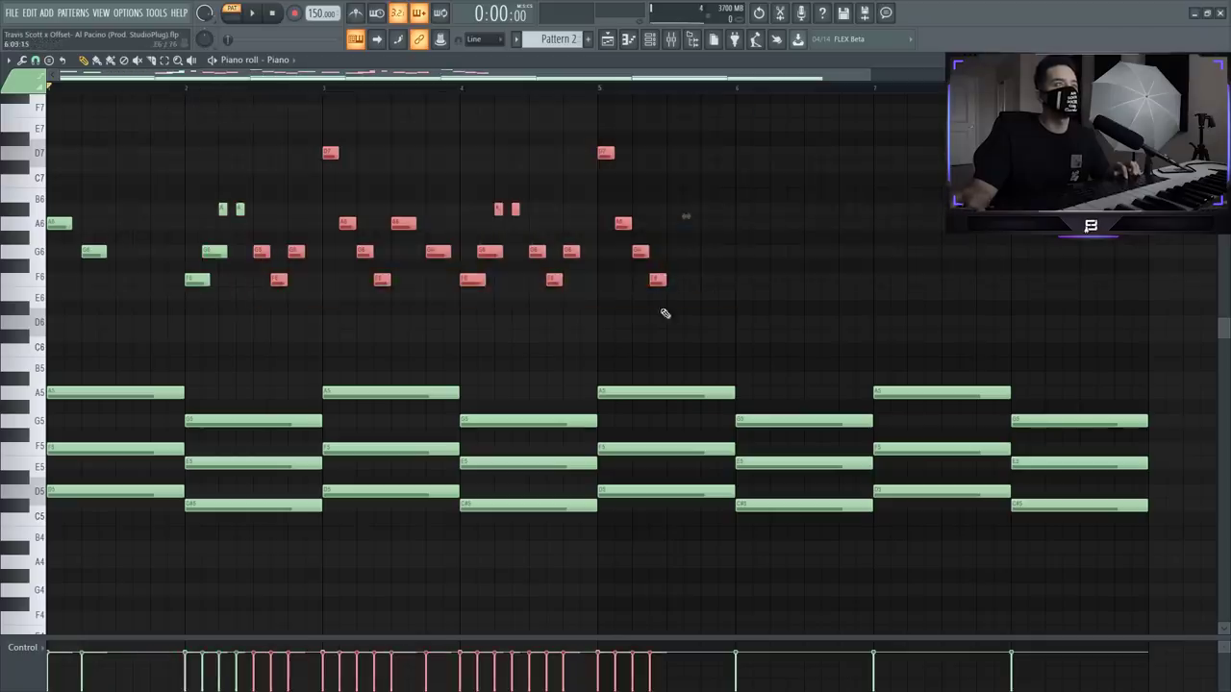
drag(260, 252, 329, 253)
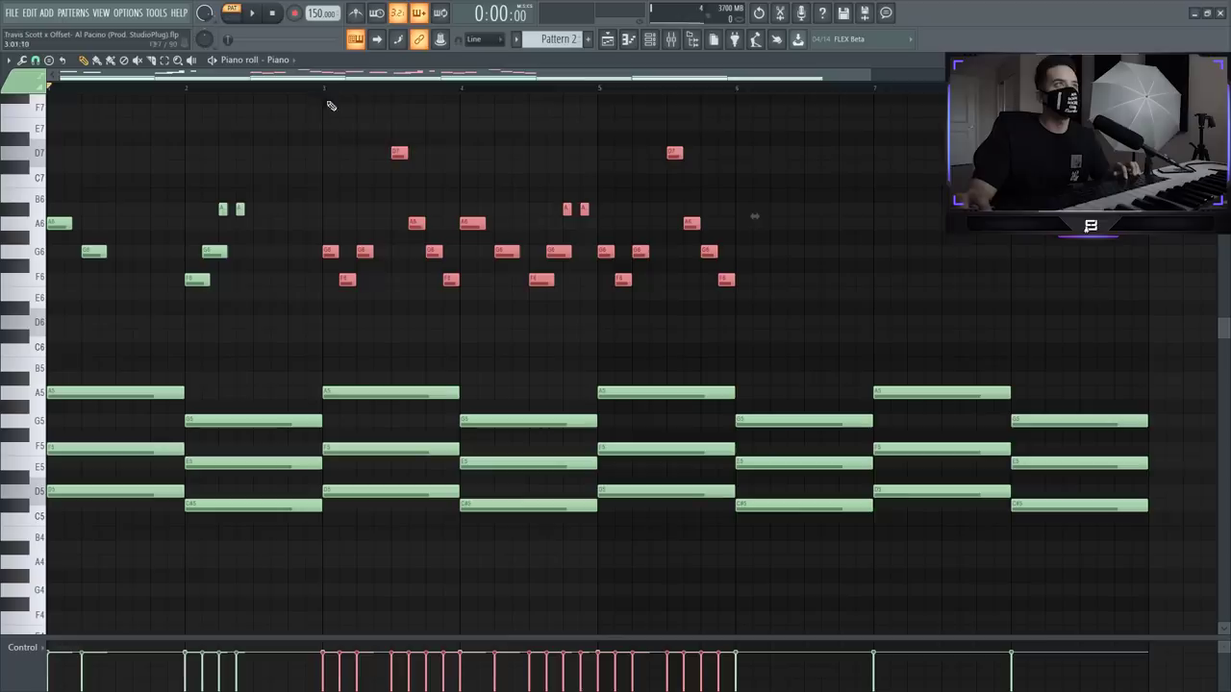
Step: Shift the following melody phrases so that they start at bars 4, 5 and 6
drag(393, 120, 812, 359)
drag(420, 151, 904, 322)
drag(536, 222, 610, 223)
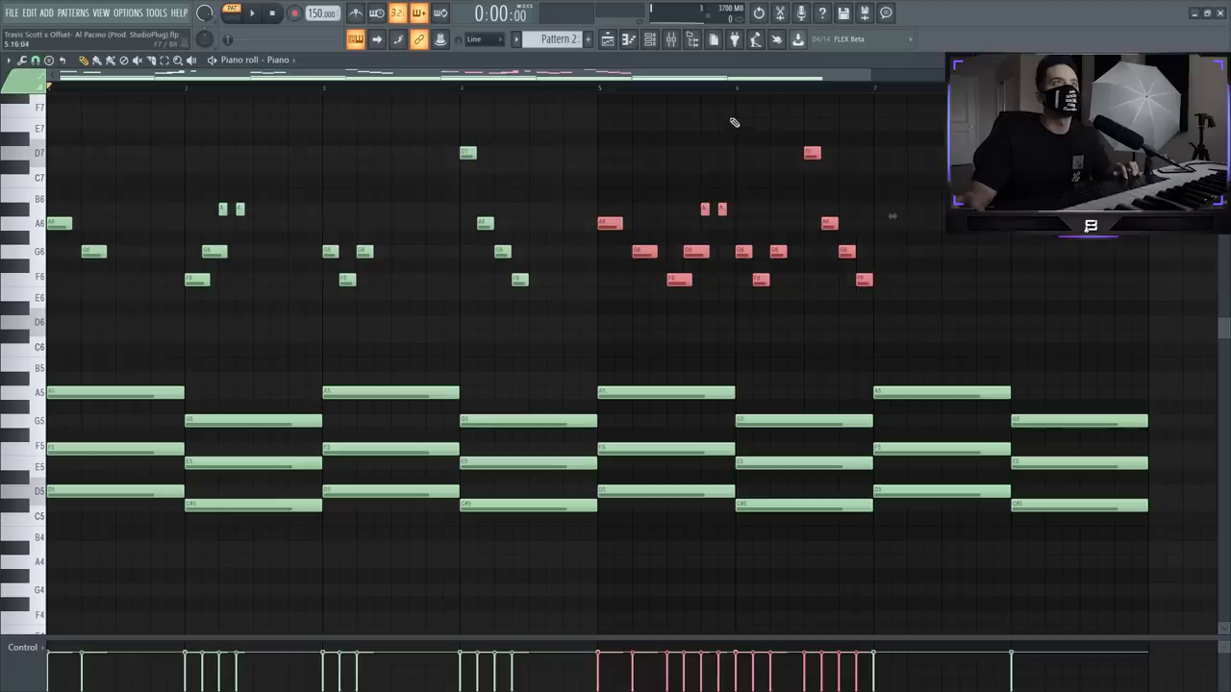
drag(701, 94, 989, 352)
drag(687, 252, 757, 252)
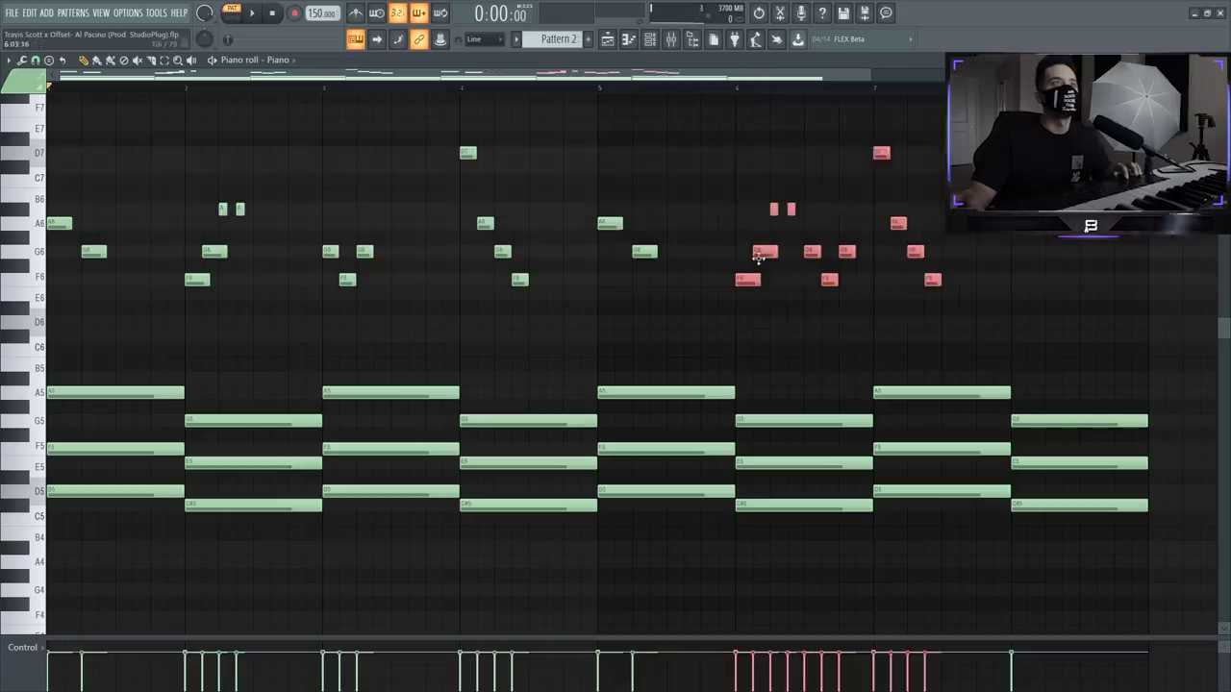
Step: Shift the last two melody phrases so that they start at bars 7 and 8, and play the pattern to check
drag(802, 104, 1021, 346)
drag(811, 252, 880, 252)
drag(951, 120, 1035, 312)
key(space)
drag(946, 153, 1013, 153)
ctrl+click(928, 170)
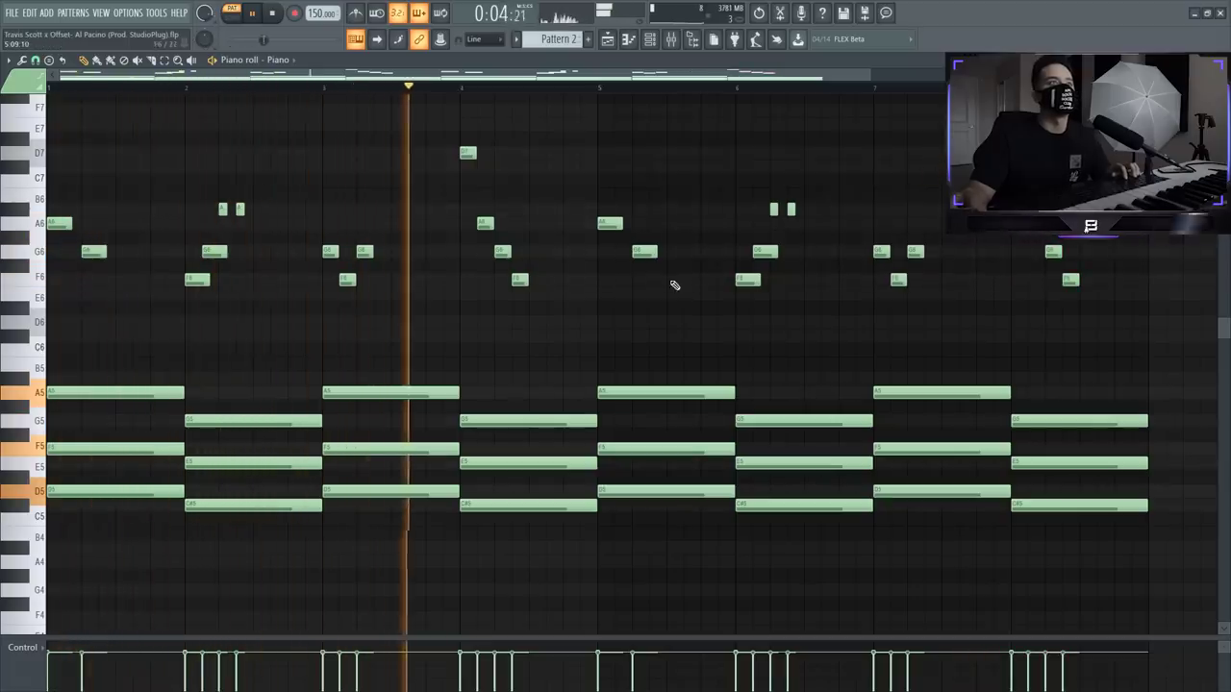
key(space)
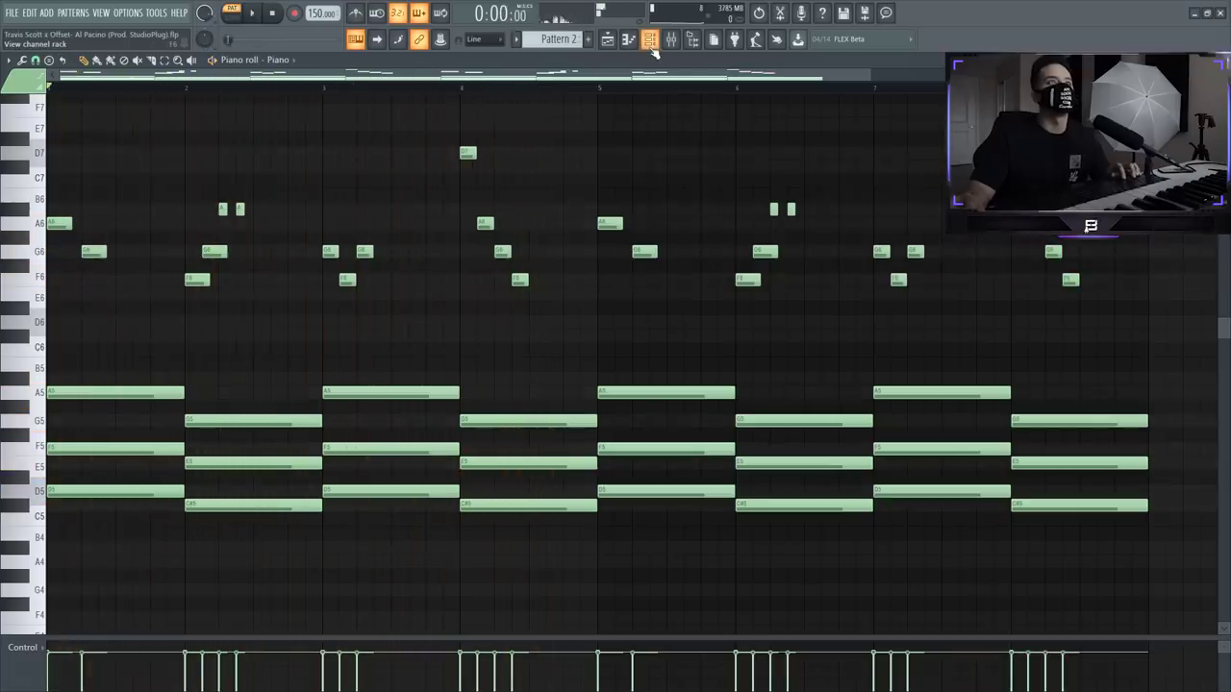
Step: Open Gross Beat on mixer Insert 1 to check its 1/2 Speed preset and listen to the pattern through it
click(649, 38)
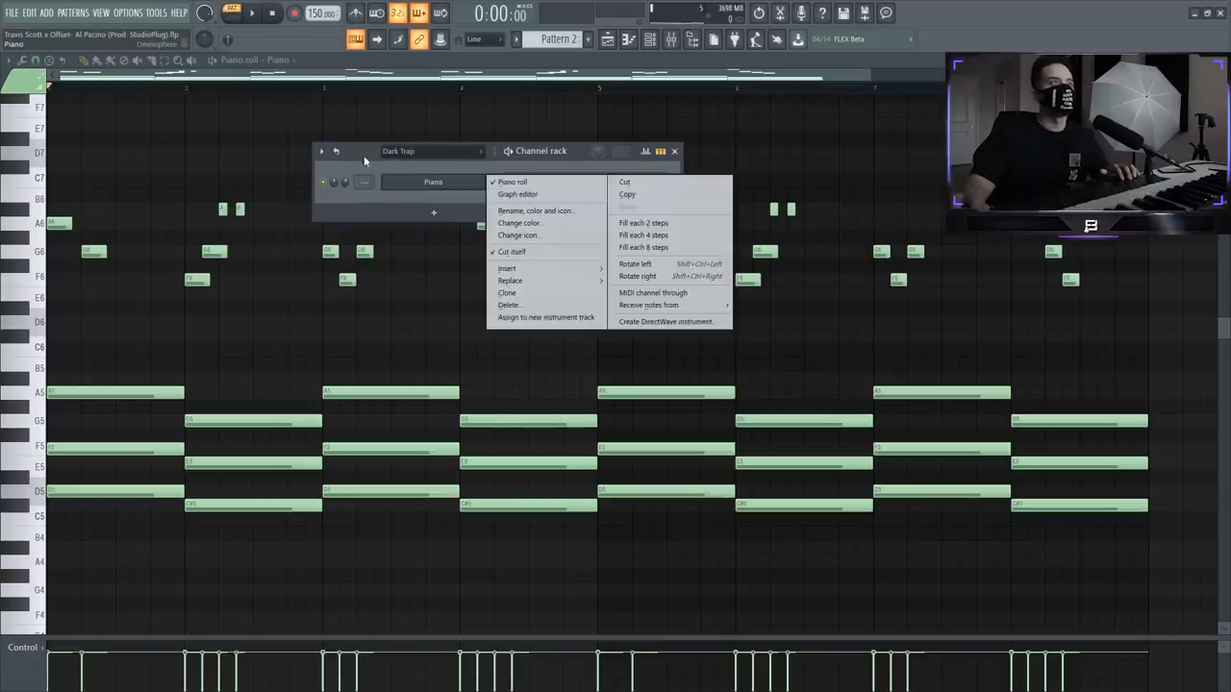
click(363, 158)
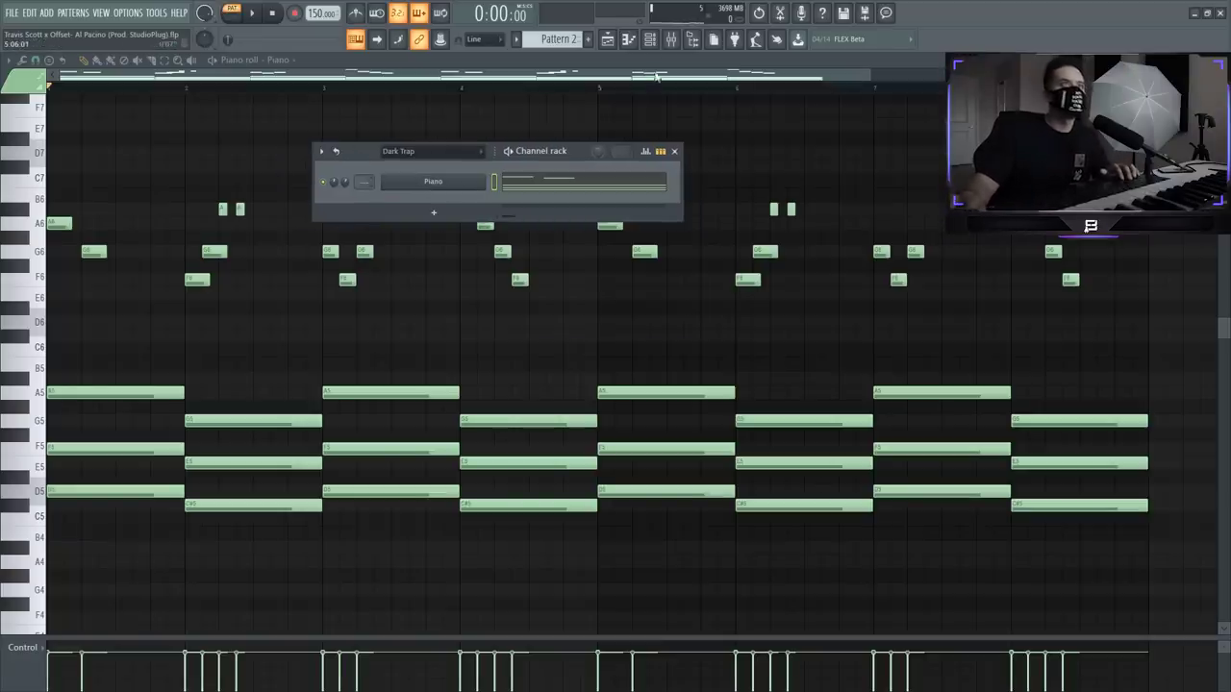
click(671, 40)
click(271, 192)
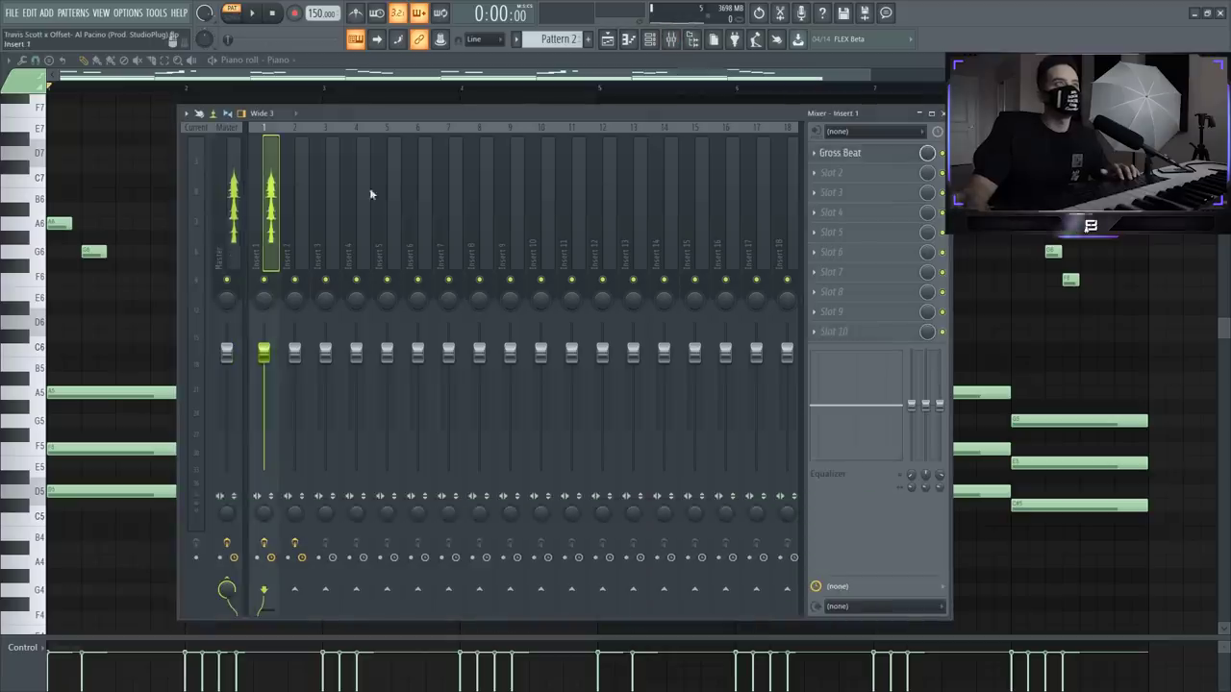
click(846, 156)
click(648, 43)
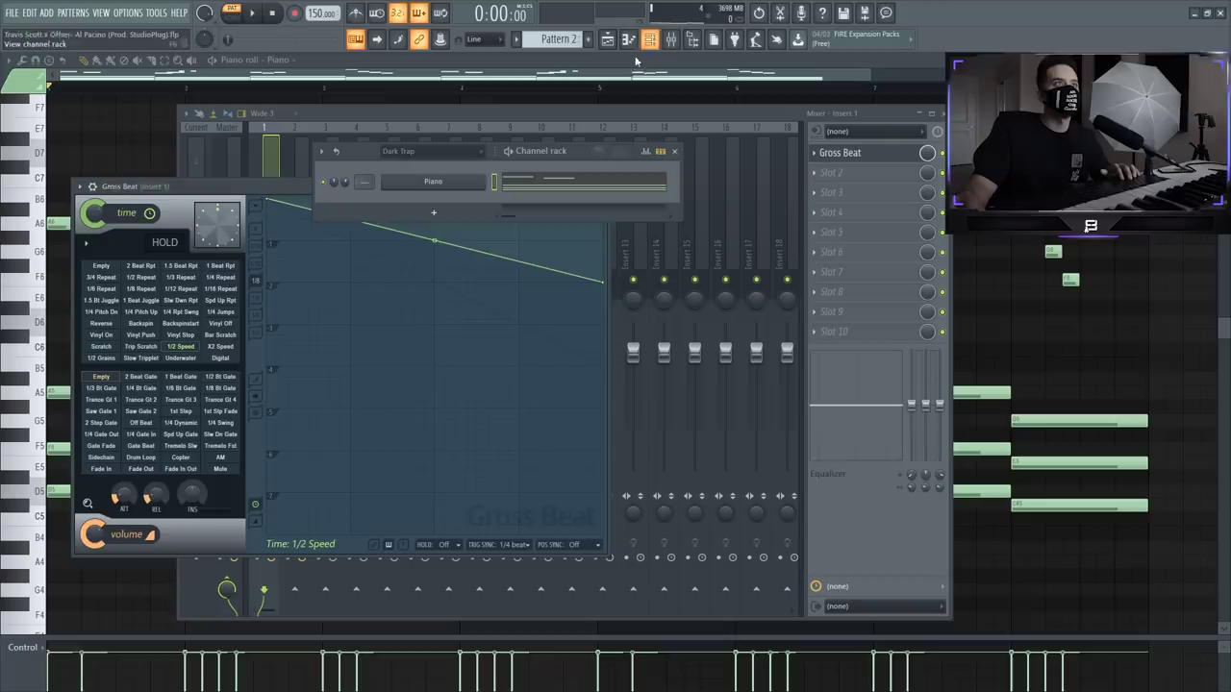
click(280, 192)
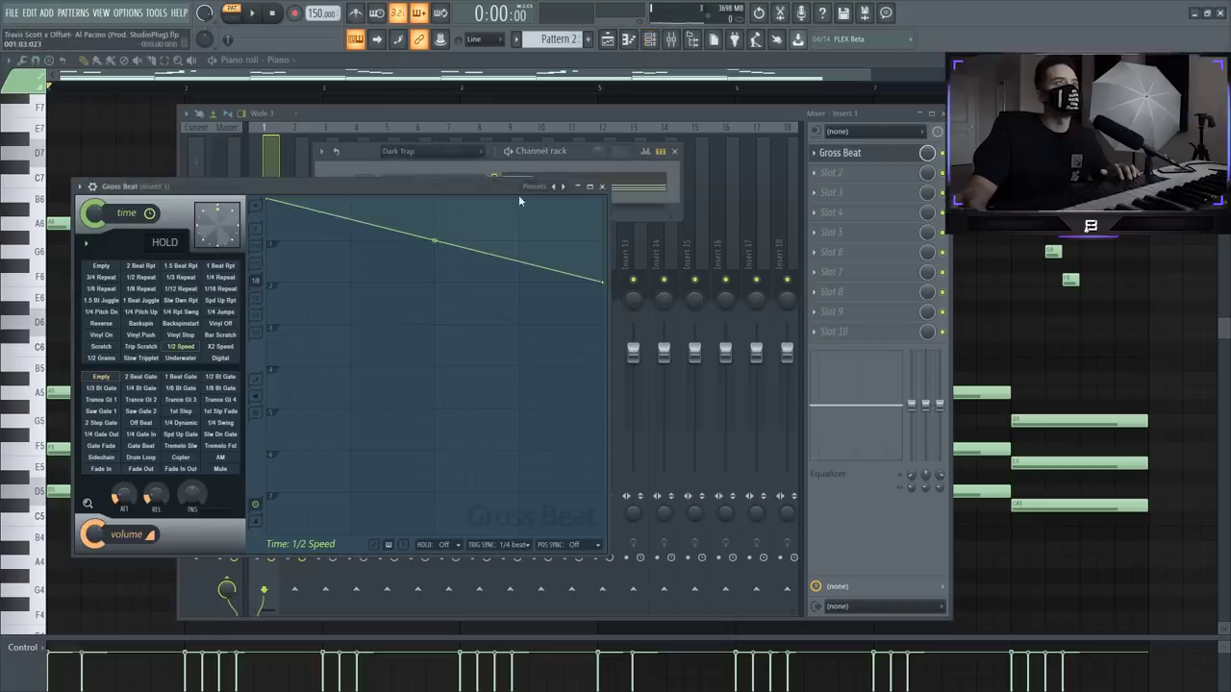
key(space)
click(360, 155)
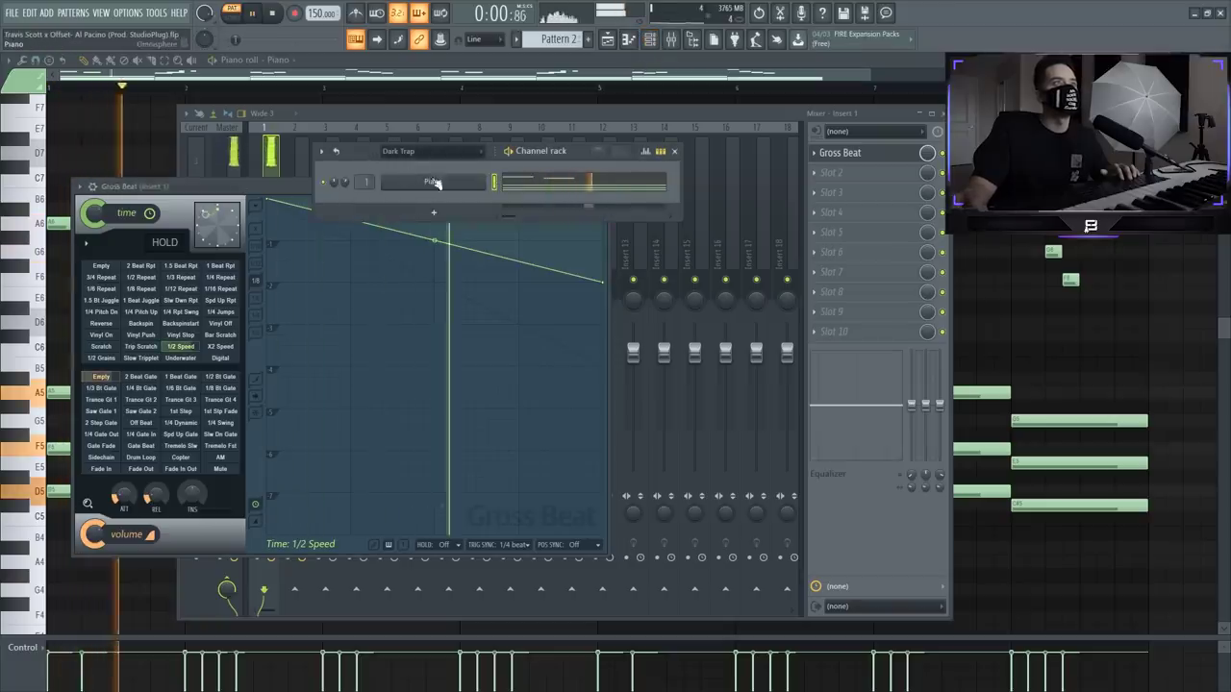
click(532, 194)
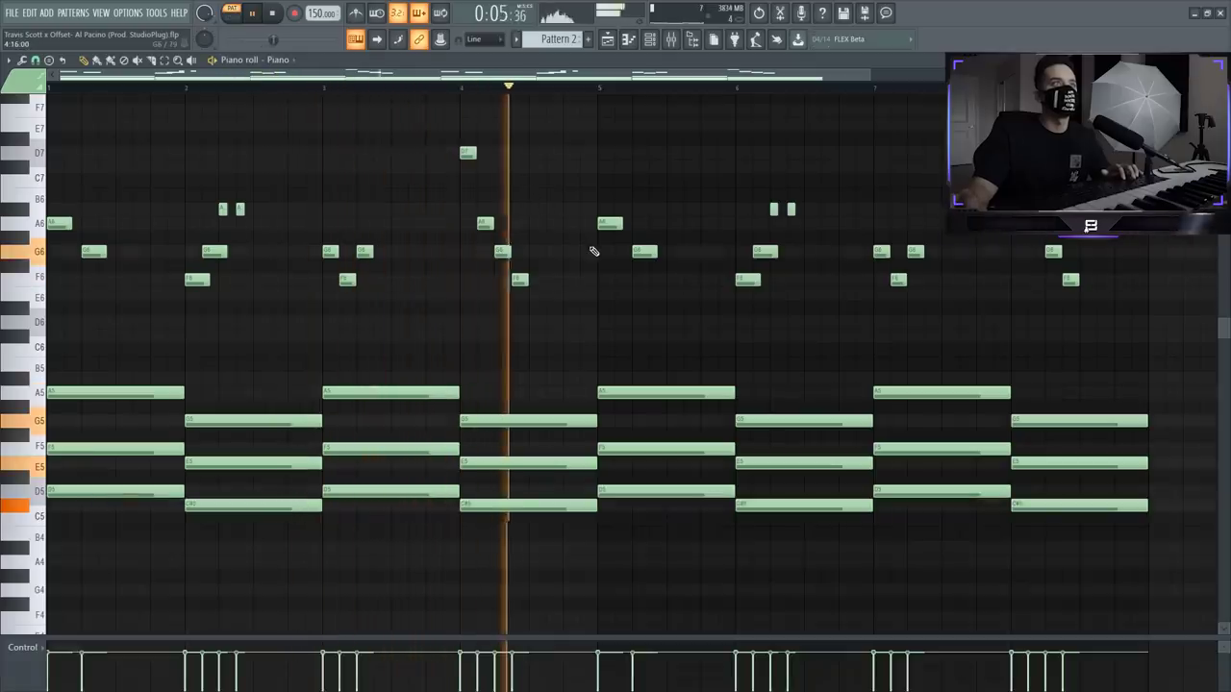
key(space)
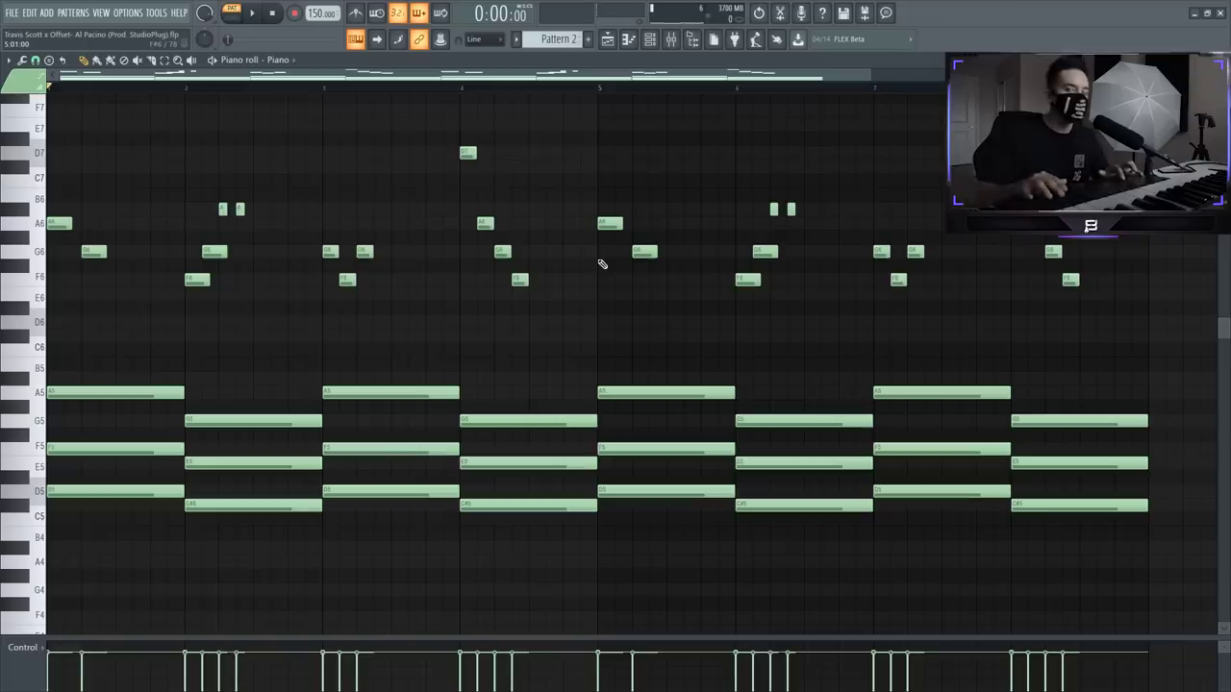
Step: Transpose all the piano notes, melody and chords, up one octave and play the result
key(ctrl+Up)
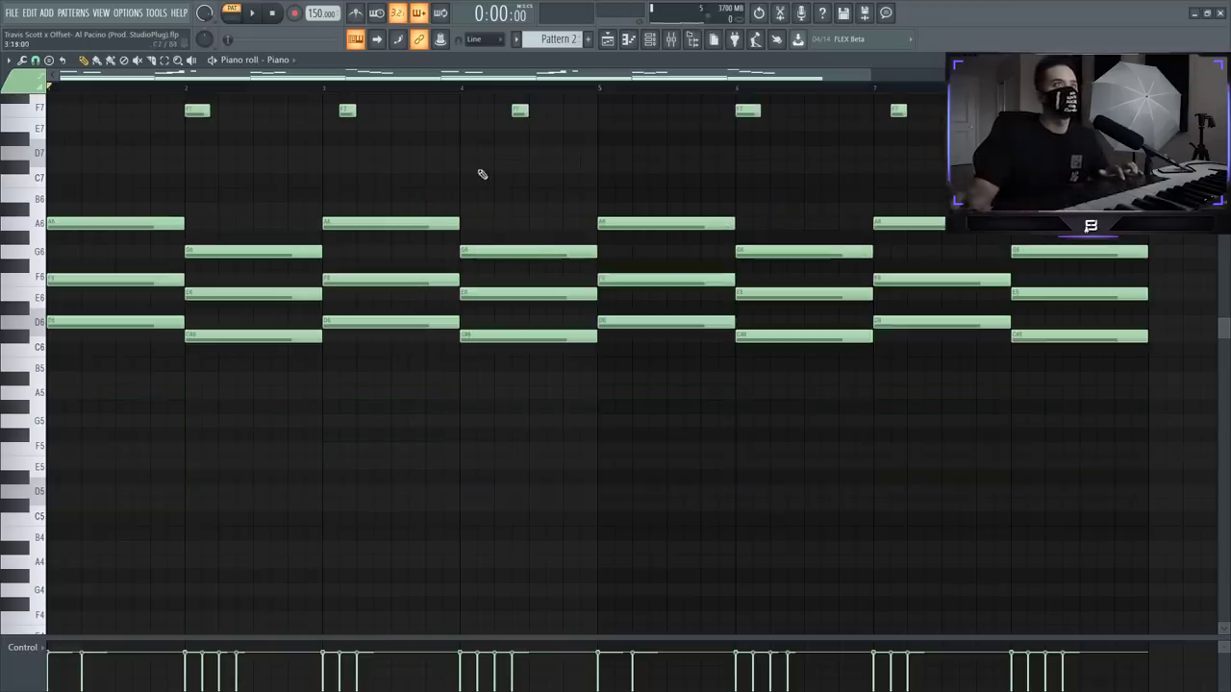
key(space)
scroll(520, 250, up, 5)
Step: Open the Piano channel's Keyscape instrument to view the LA Custom C7 - Rich Ballad patch, and return to the piano roll
key(F6)
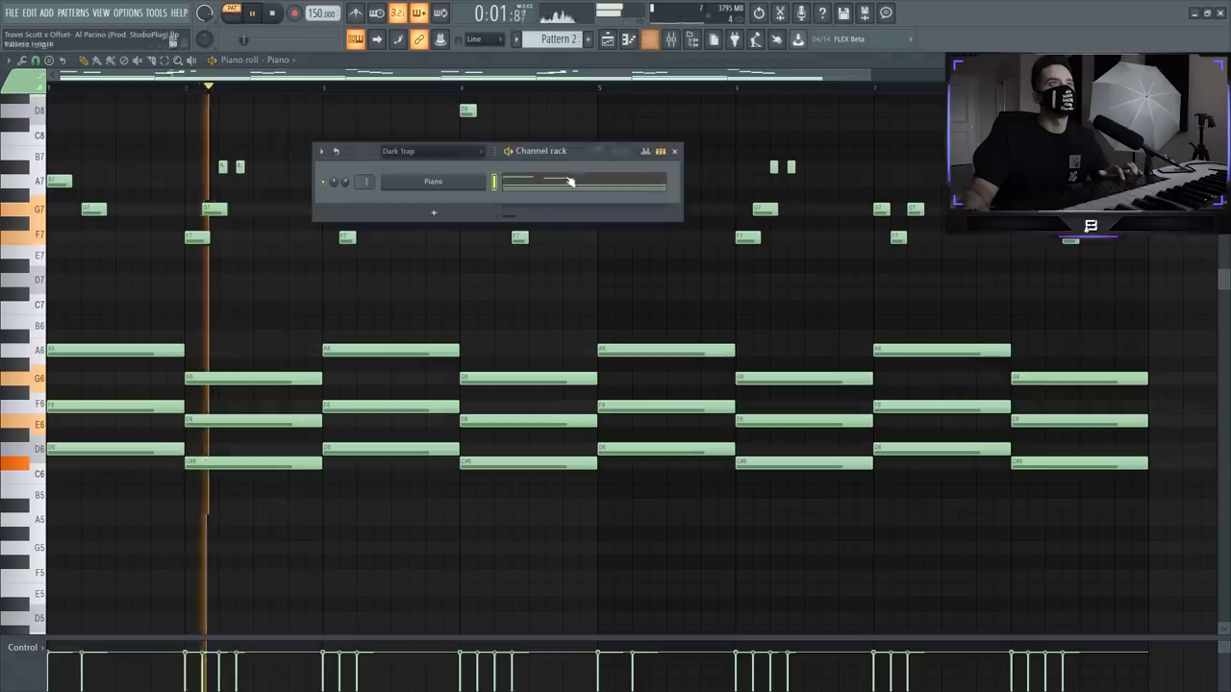
drag(365, 156, 440, 164)
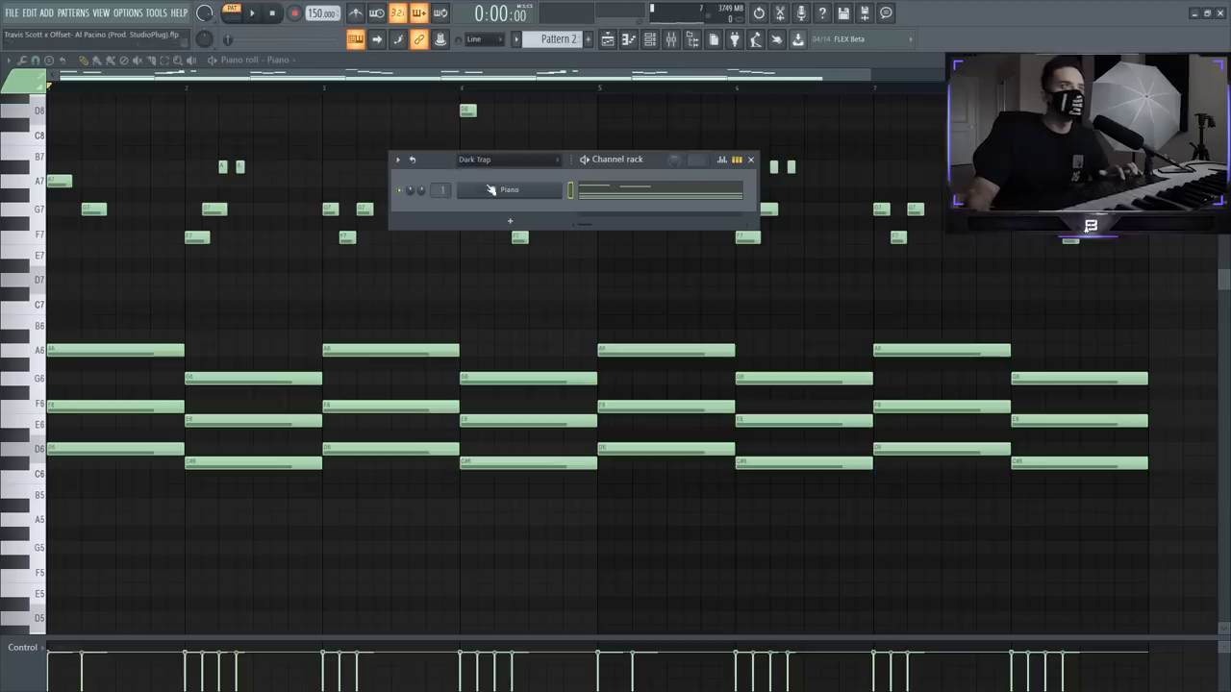
click(509, 190)
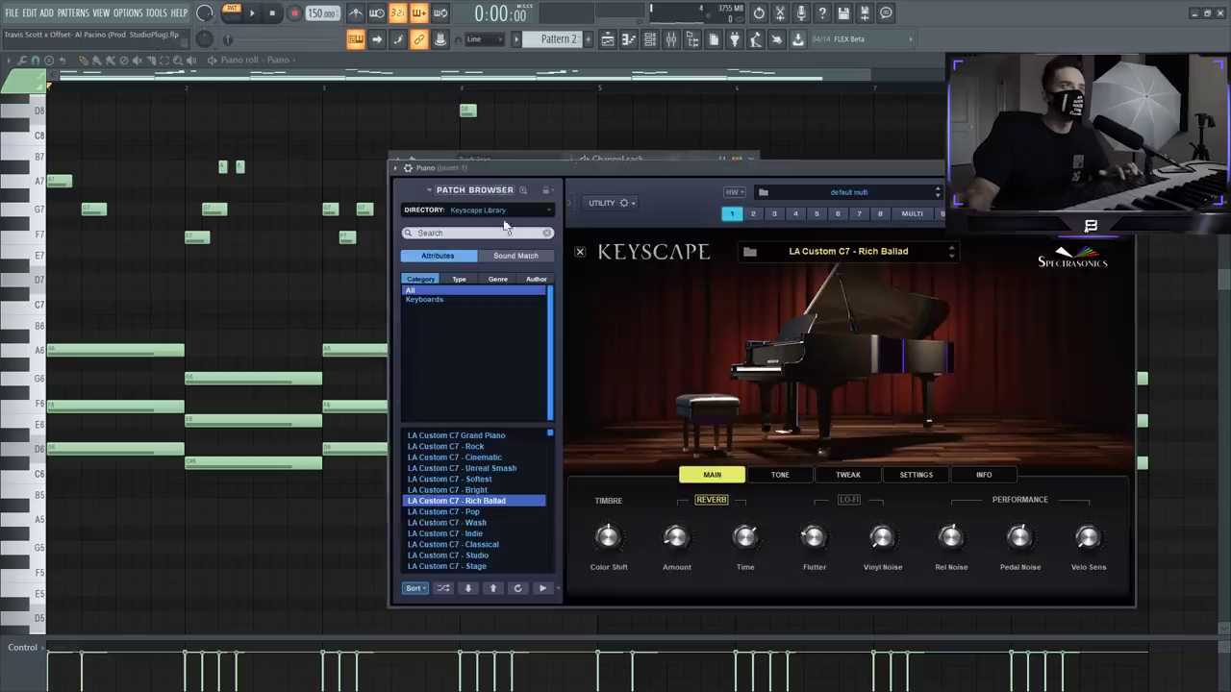
drag(539, 170, 468, 164)
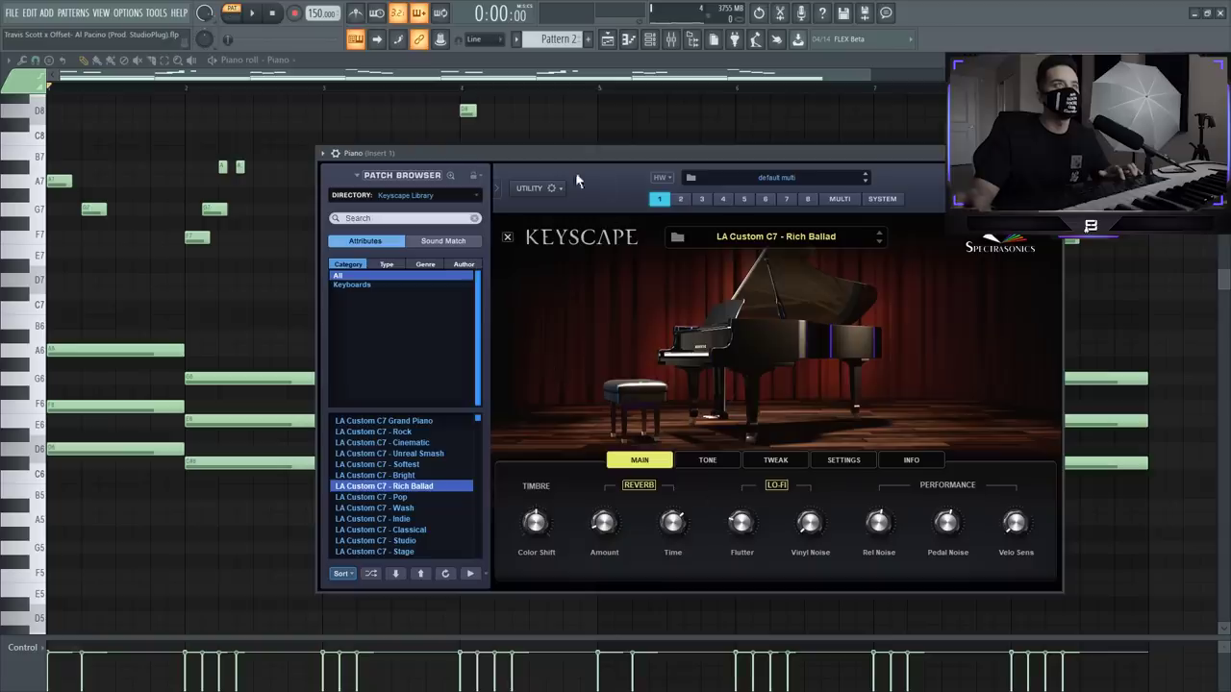
click(628, 38)
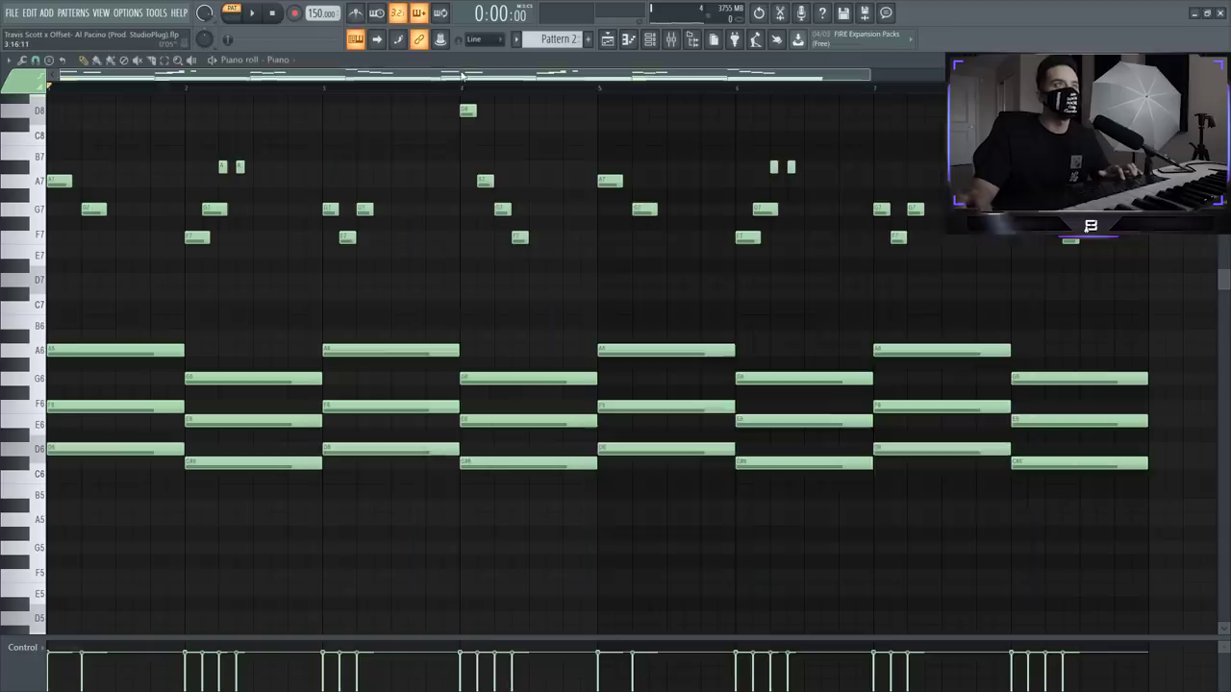
Step: Bring up the channel rack and quick render Pattern 2 as an audio clip
click(650, 39)
drag(450, 162, 406, 265)
key(space)
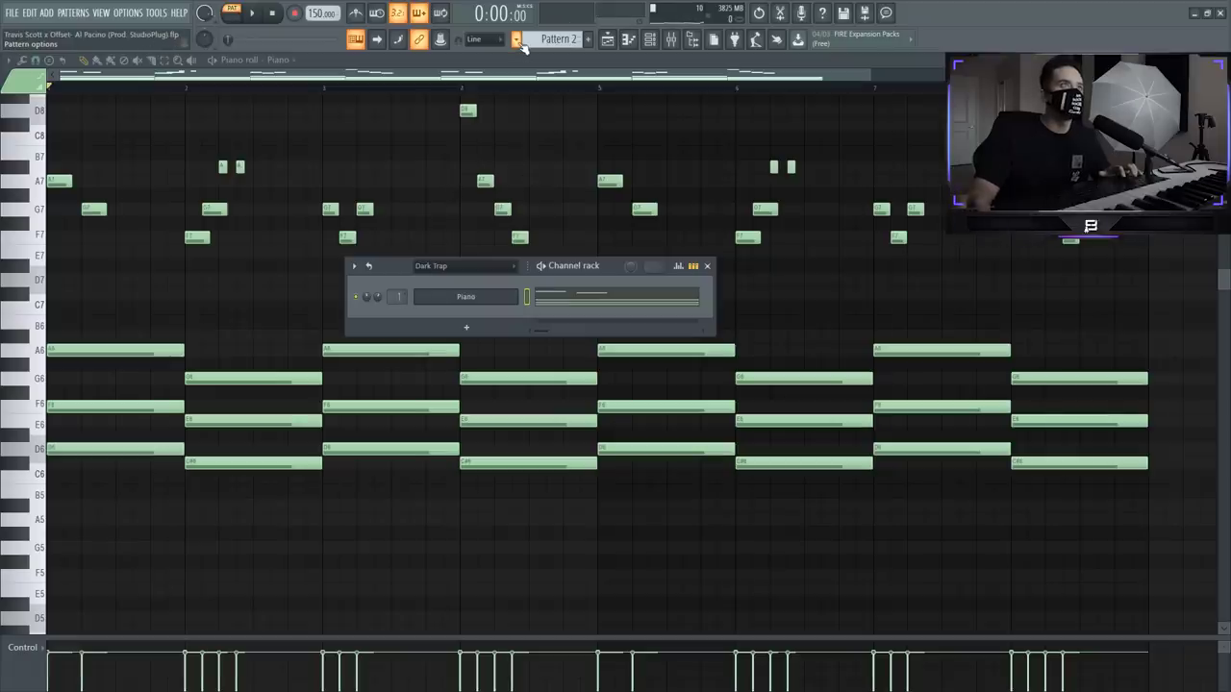
click(519, 41)
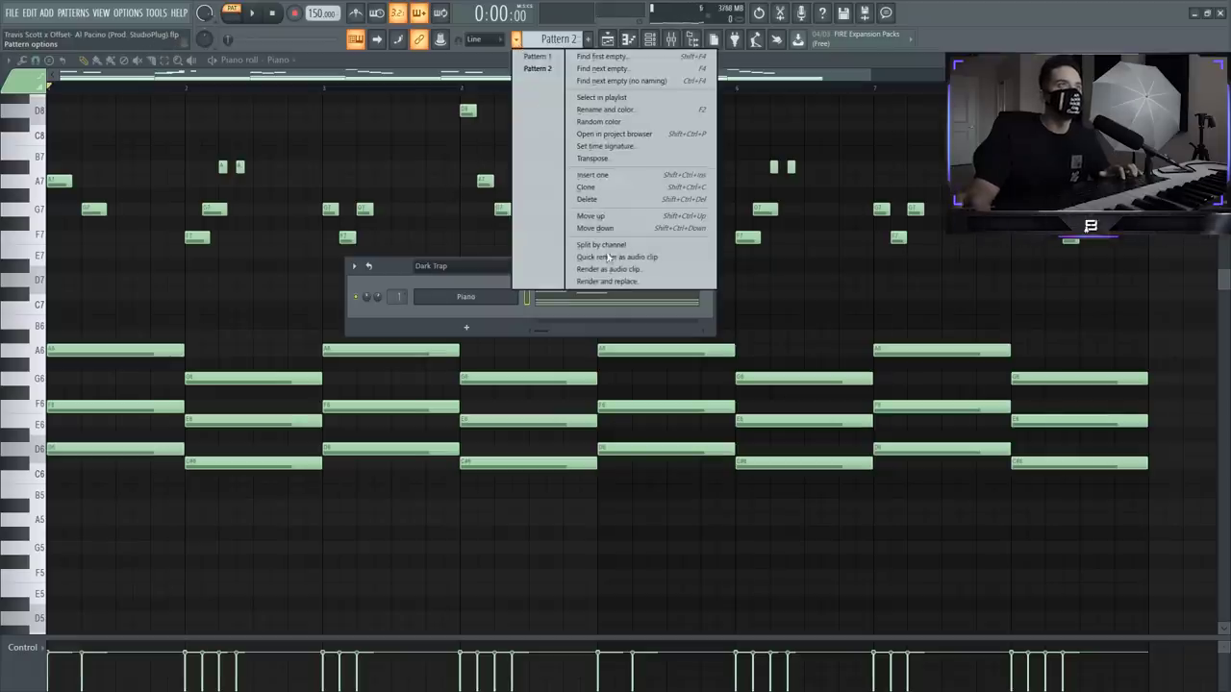
click(625, 257)
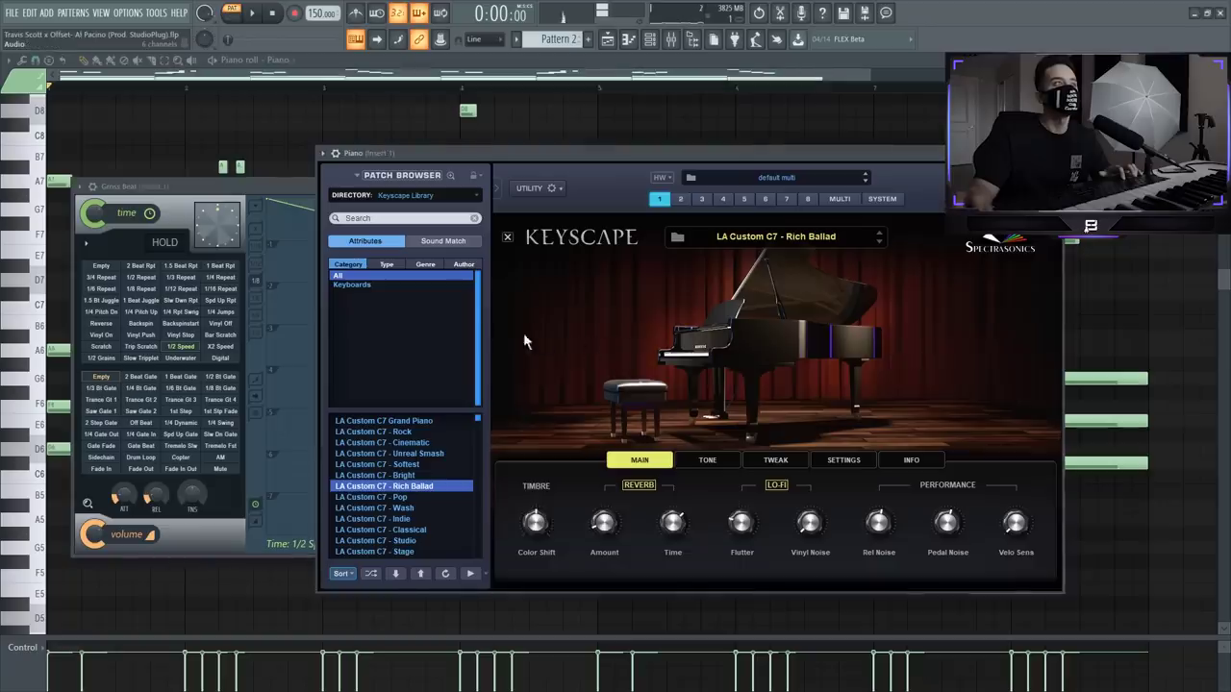
Step: Add the rendered Pattern 2_2 audio from the browser's recent files to the Dark Trap channel group
click(691, 40)
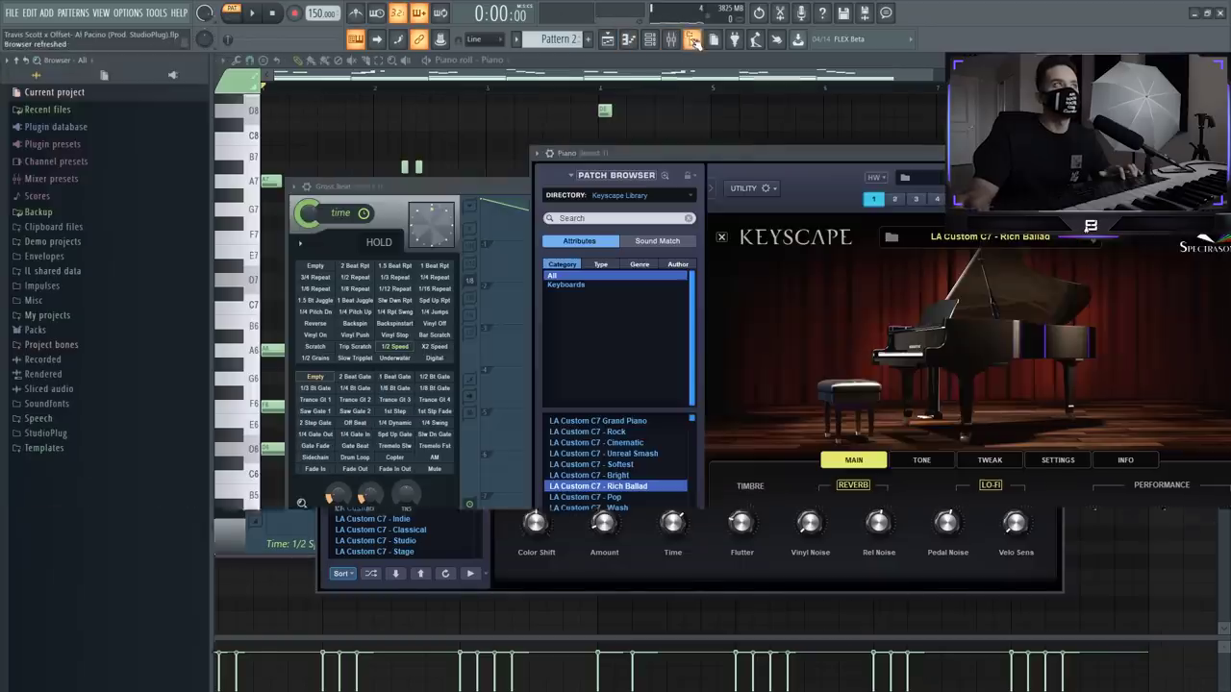
click(81, 113)
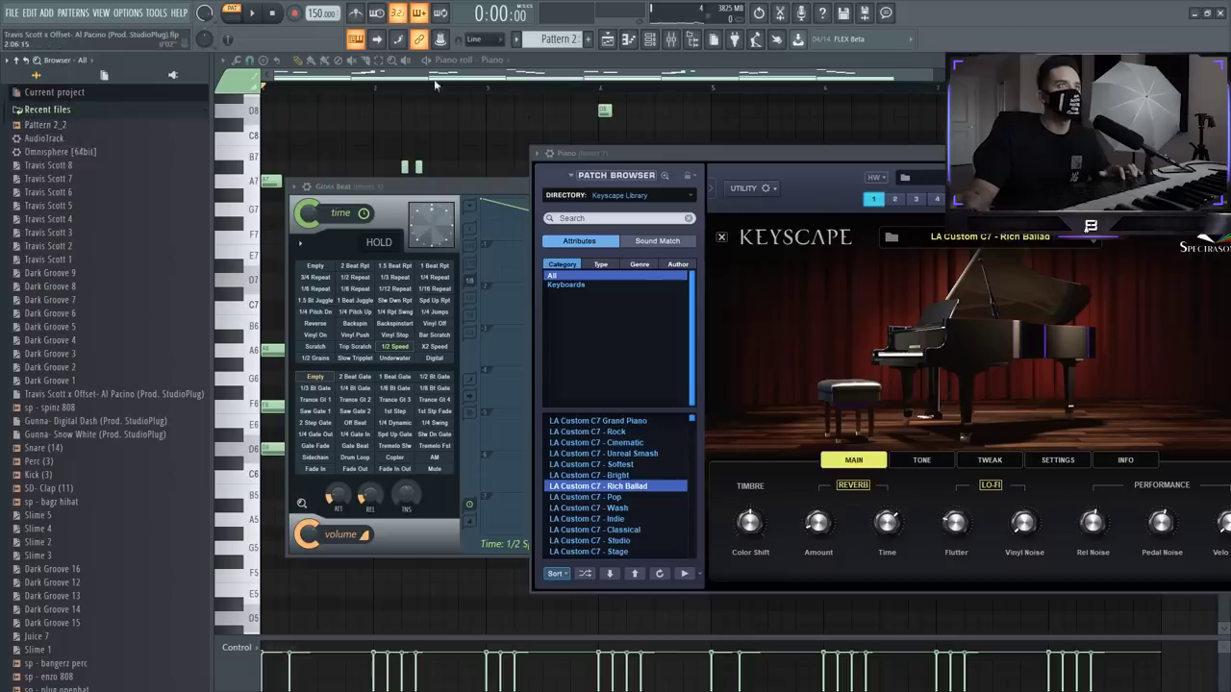
click(650, 41)
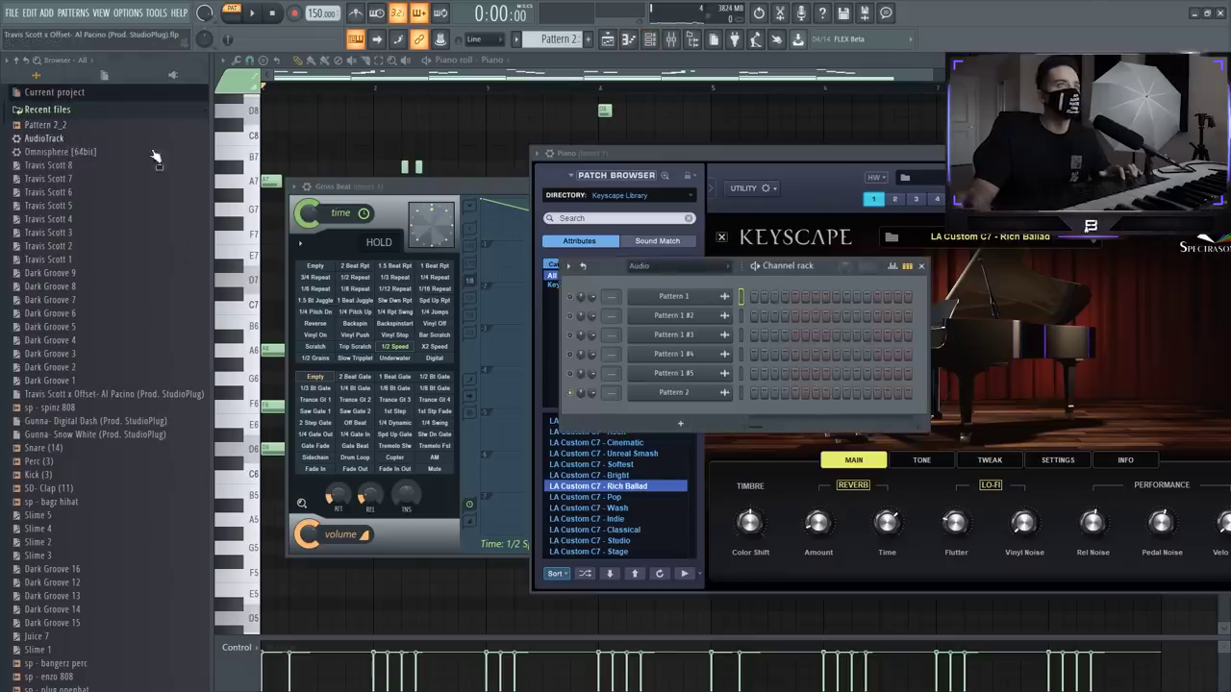
click(637, 269)
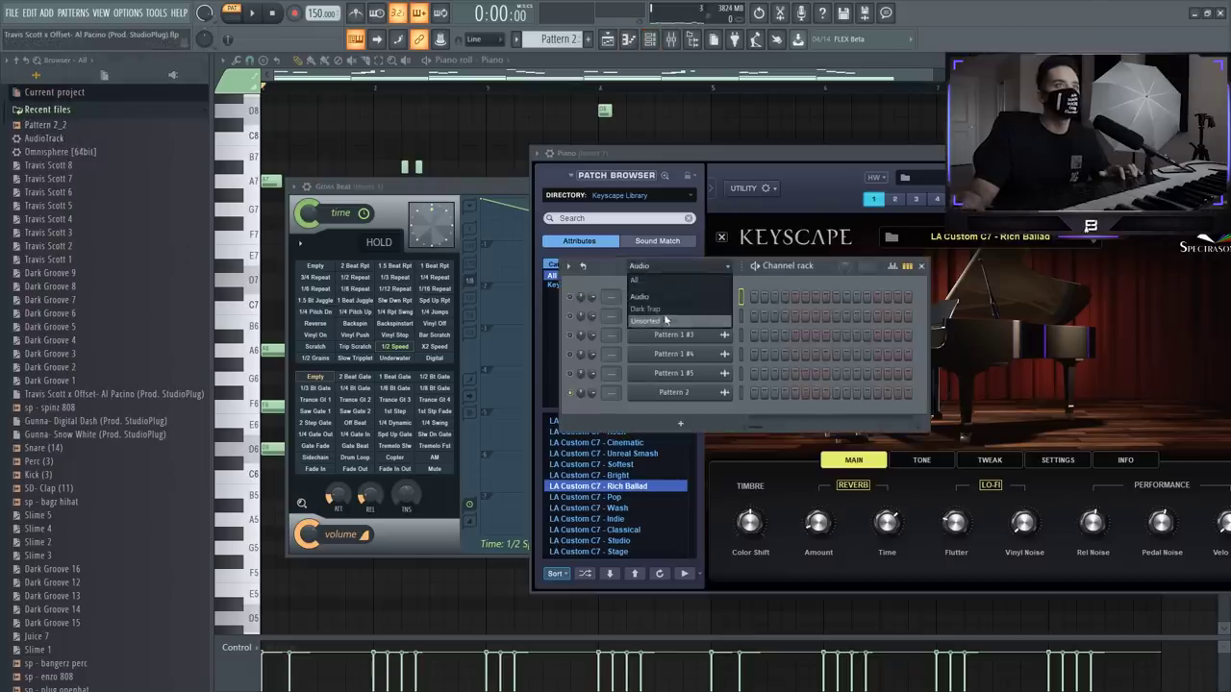
click(662, 318)
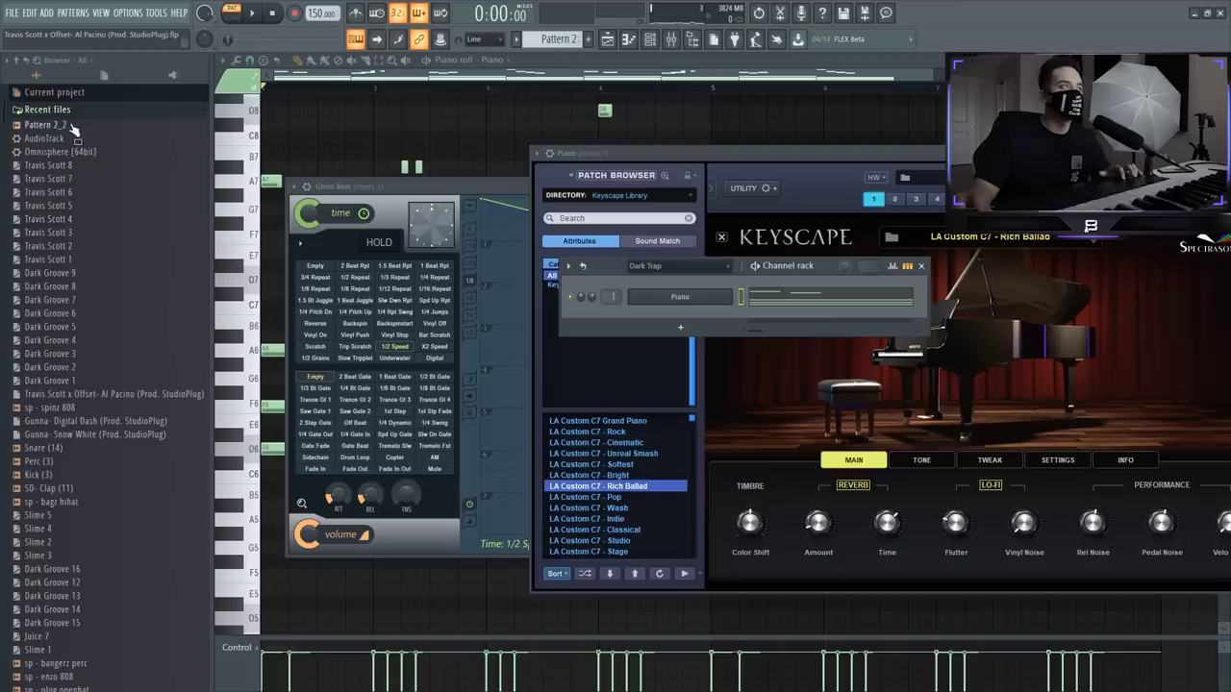
drag(72, 129, 690, 302)
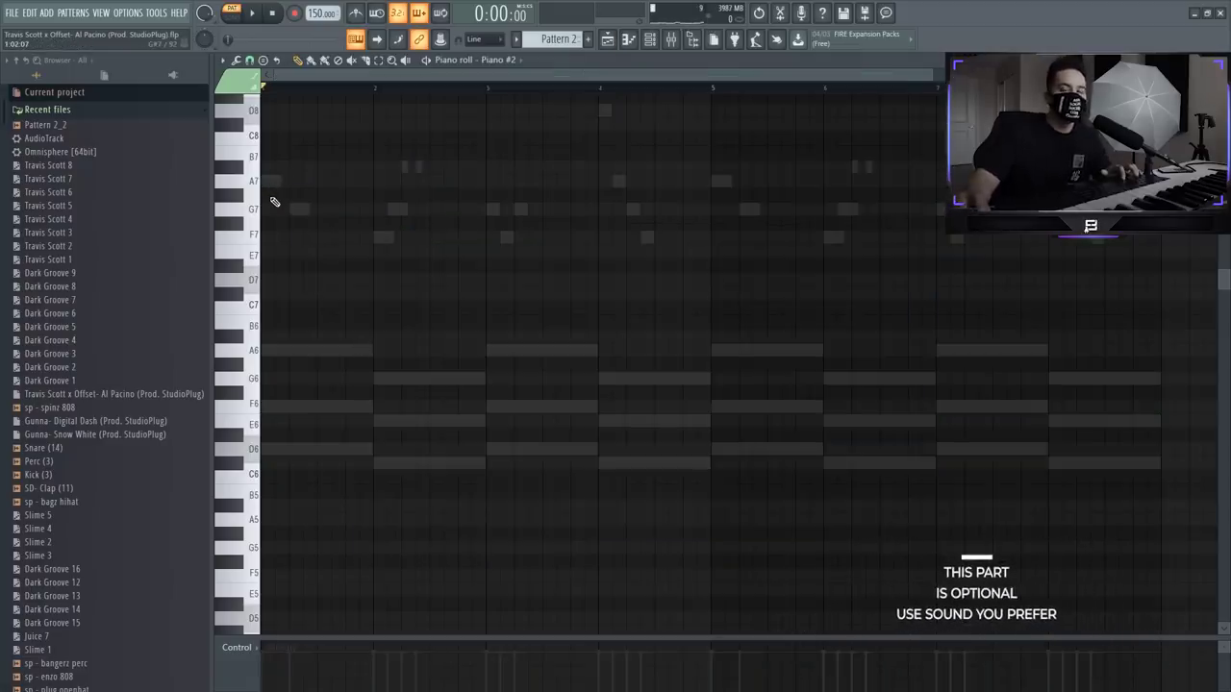
Step: Place short A6 and G6 notes at the start of bar 1 in Piano #2 and play them back
click(269, 351)
key(space)
key(space)
click(281, 380)
key(space)
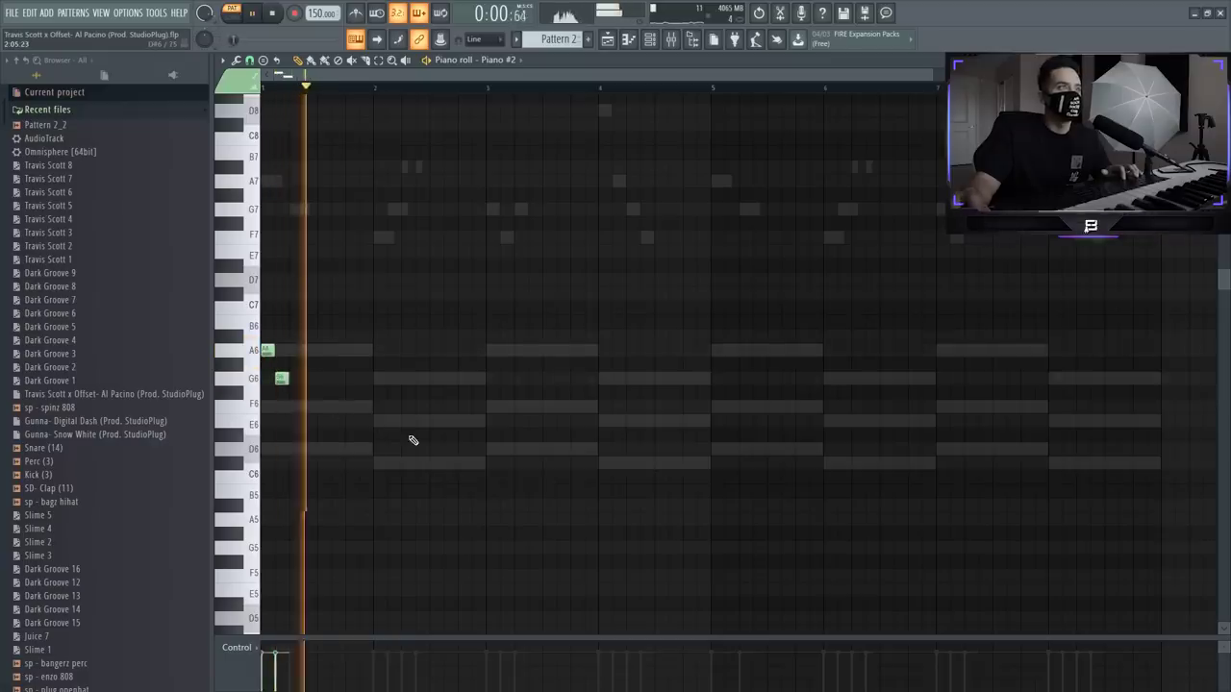
key(space)
key(space)
Step: Place short G6 and F6 notes at the start of bar 3 and F6 and E6 notes at the start of bar 4
click(492, 379)
click(506, 405)
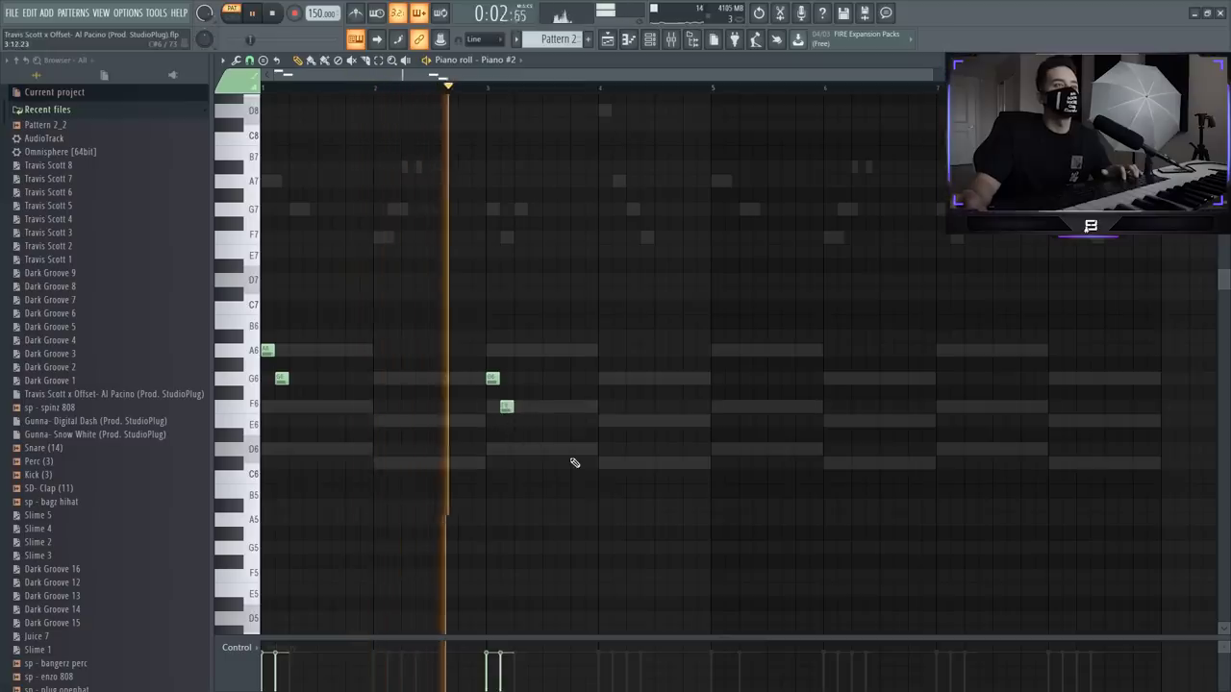
click(604, 407)
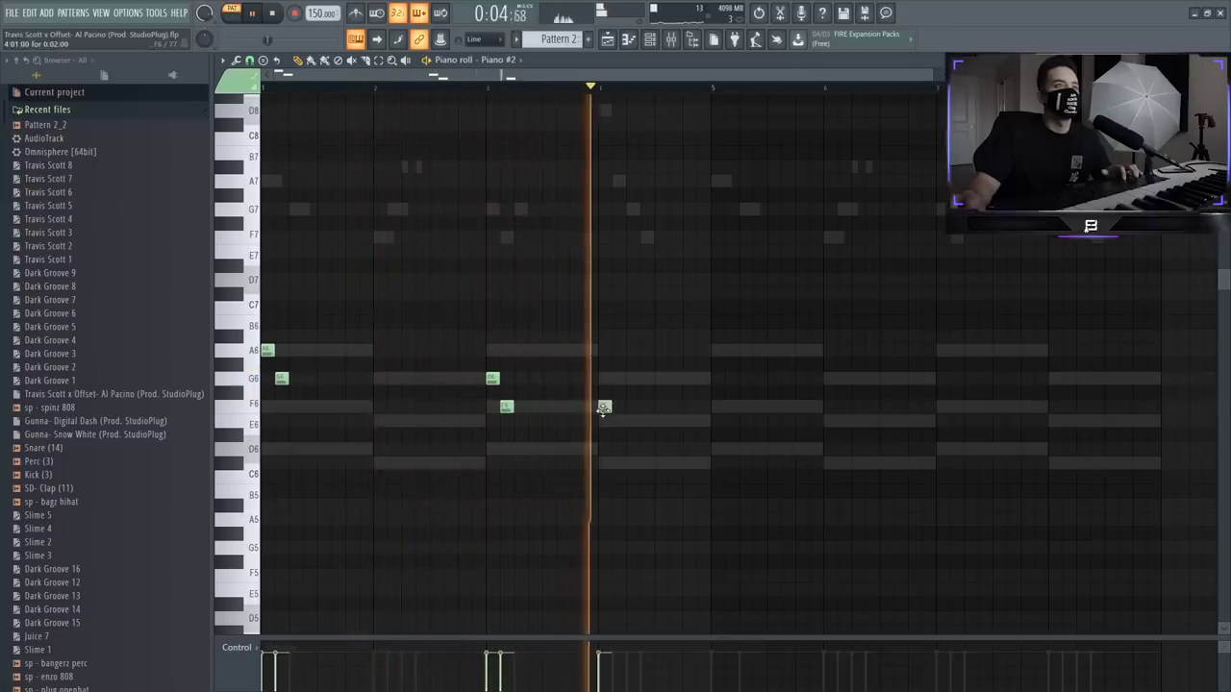
key(space)
click(621, 422)
key(space)
Step: Duplicate all the Piano #2 notes from the first four bars so that the copy starts at bar 5
key(ctrl+a)
drag(267, 351, 717, 349)
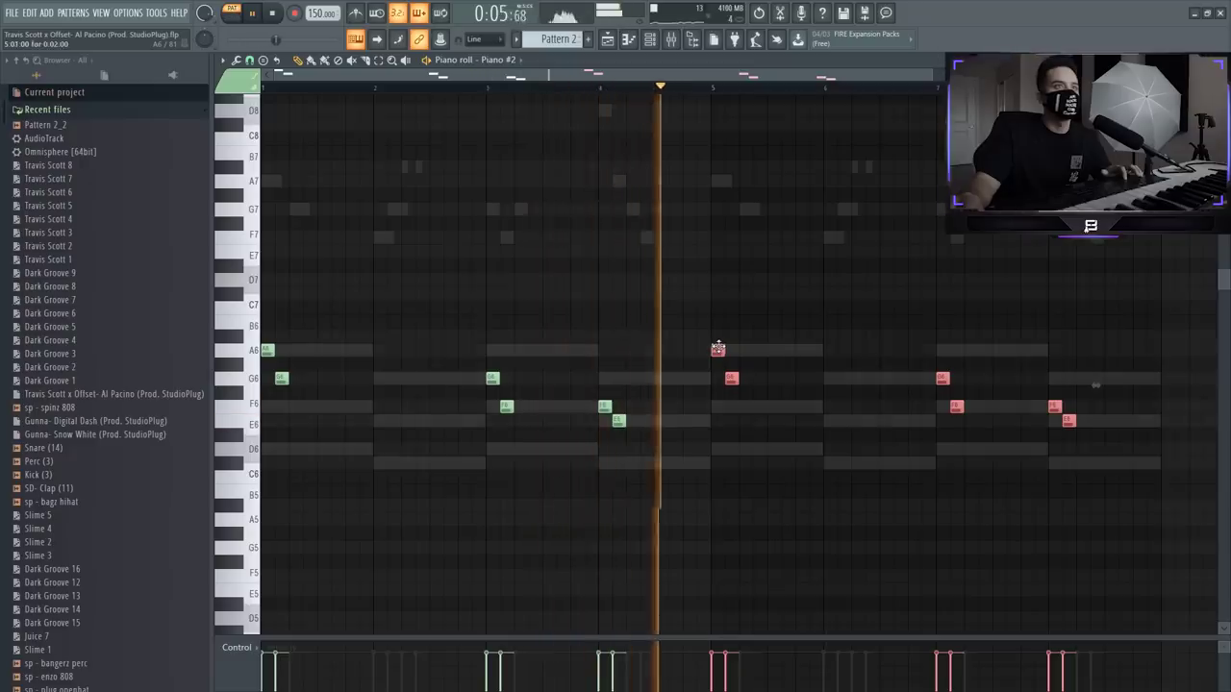
ctrl+click(783, 319)
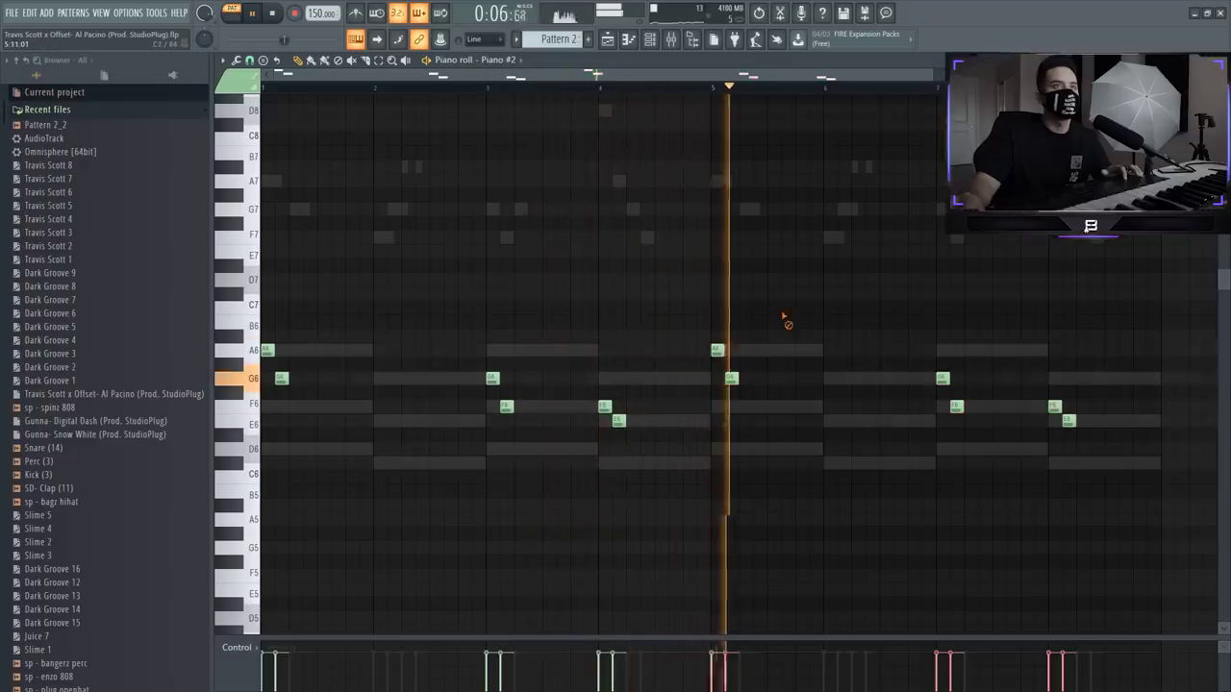
Step: Quick render the Piano #2 part of Pattern 2 as an audio clip
click(650, 39)
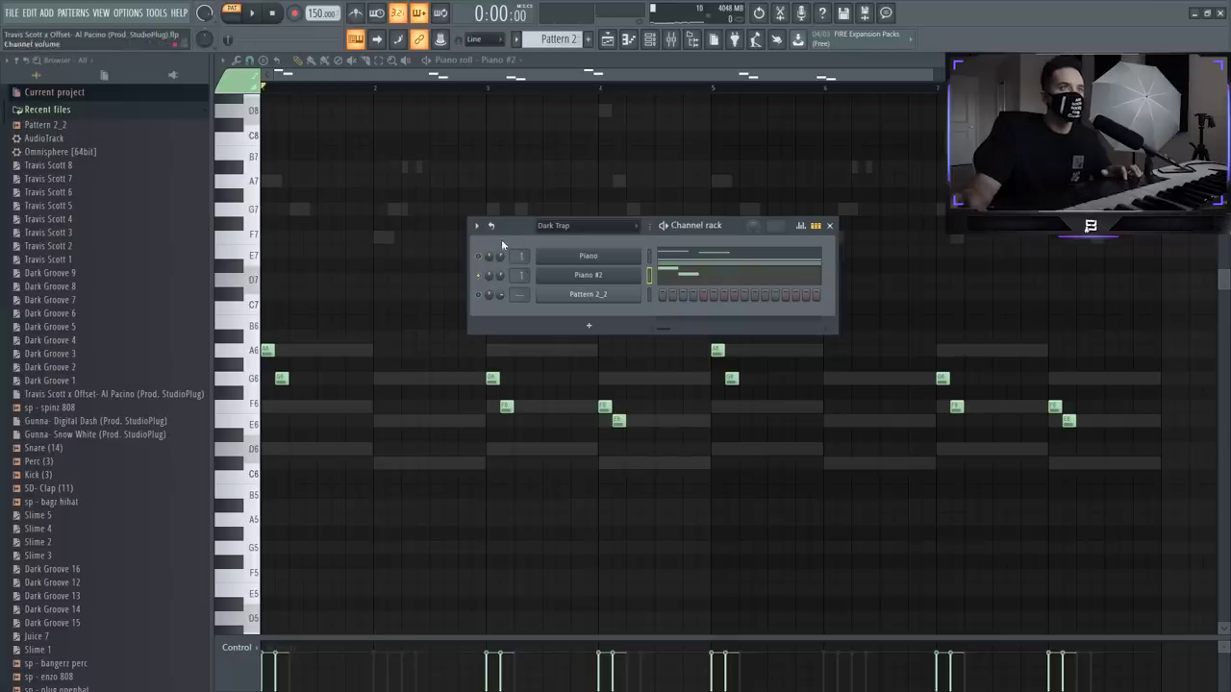
drag(510, 229, 481, 232)
click(517, 43)
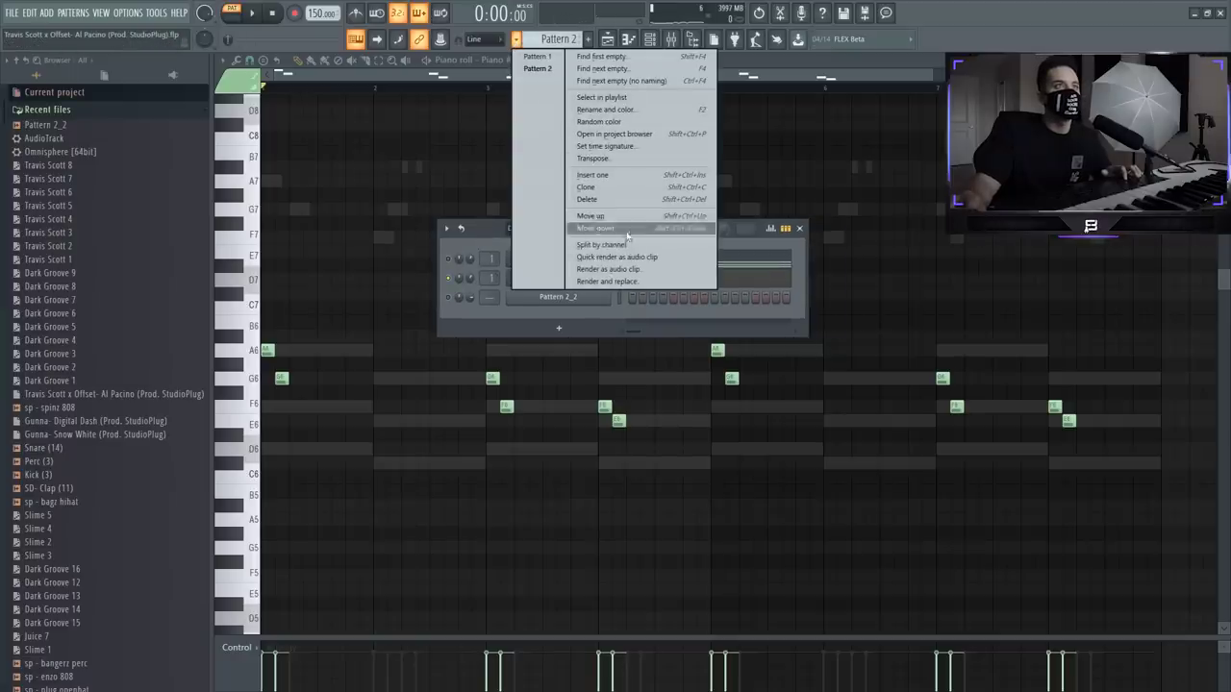
click(625, 258)
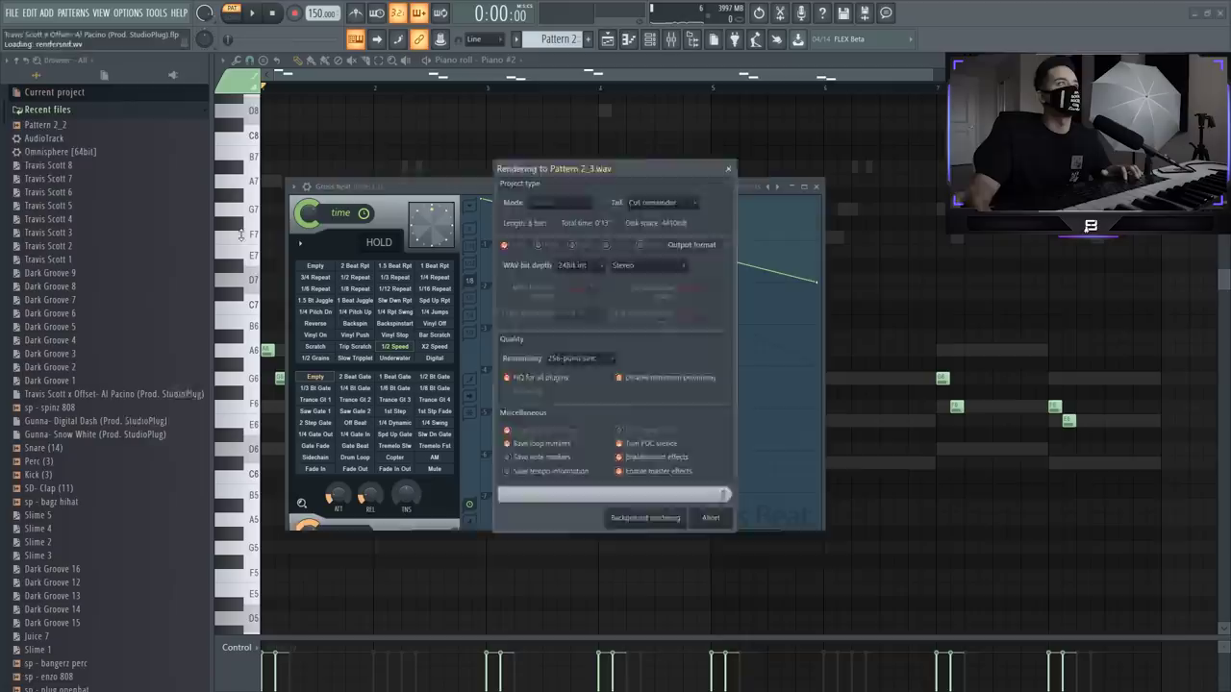
Step: Switch the channel rack to the Dark Trap group and add the Pattern 2_3 audio there as a new sampler channel
click(650, 39)
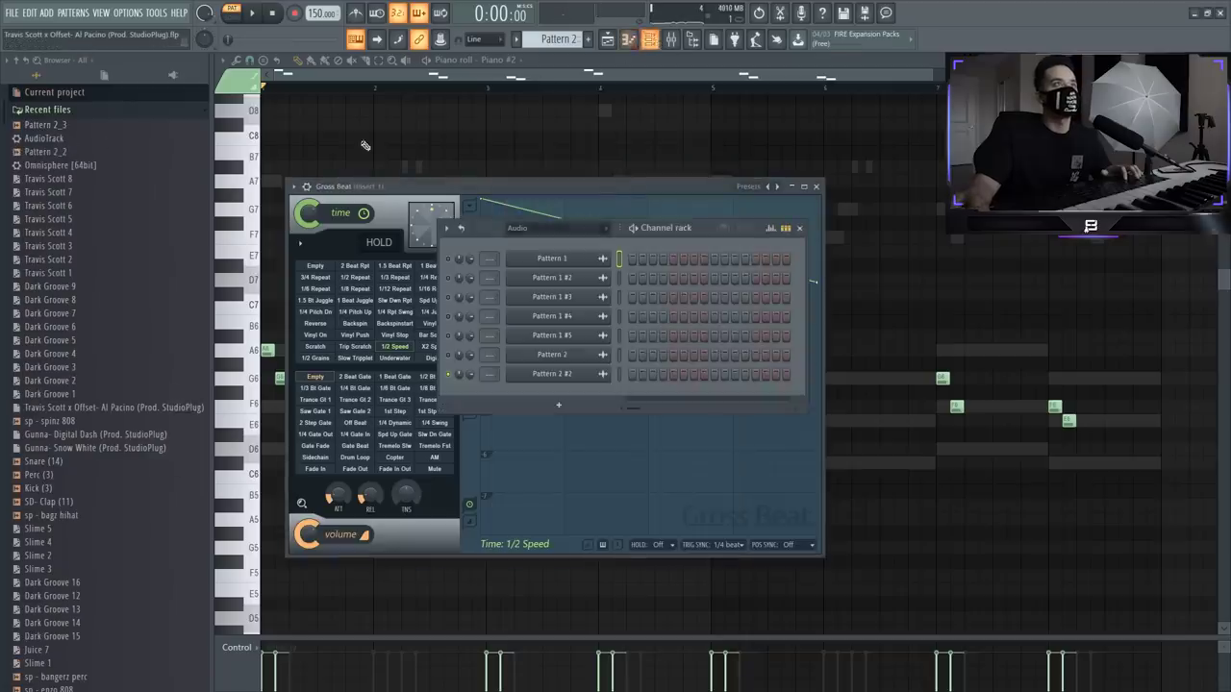
click(560, 229)
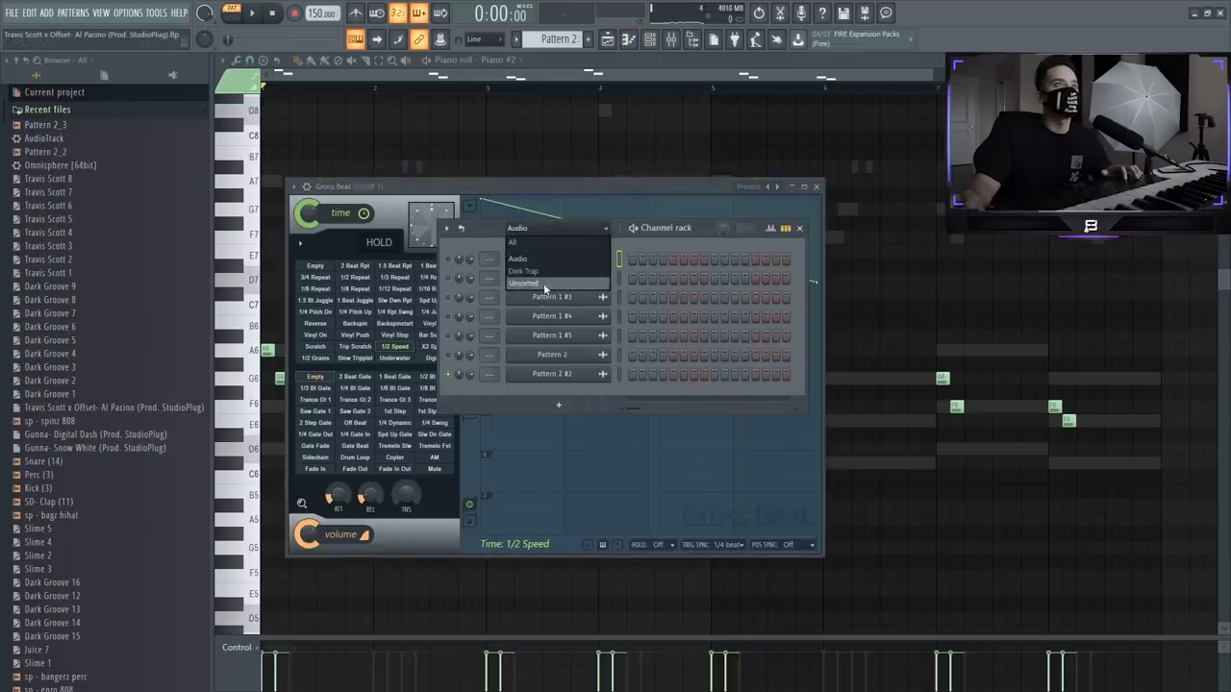
click(543, 284)
click(551, 231)
click(545, 270)
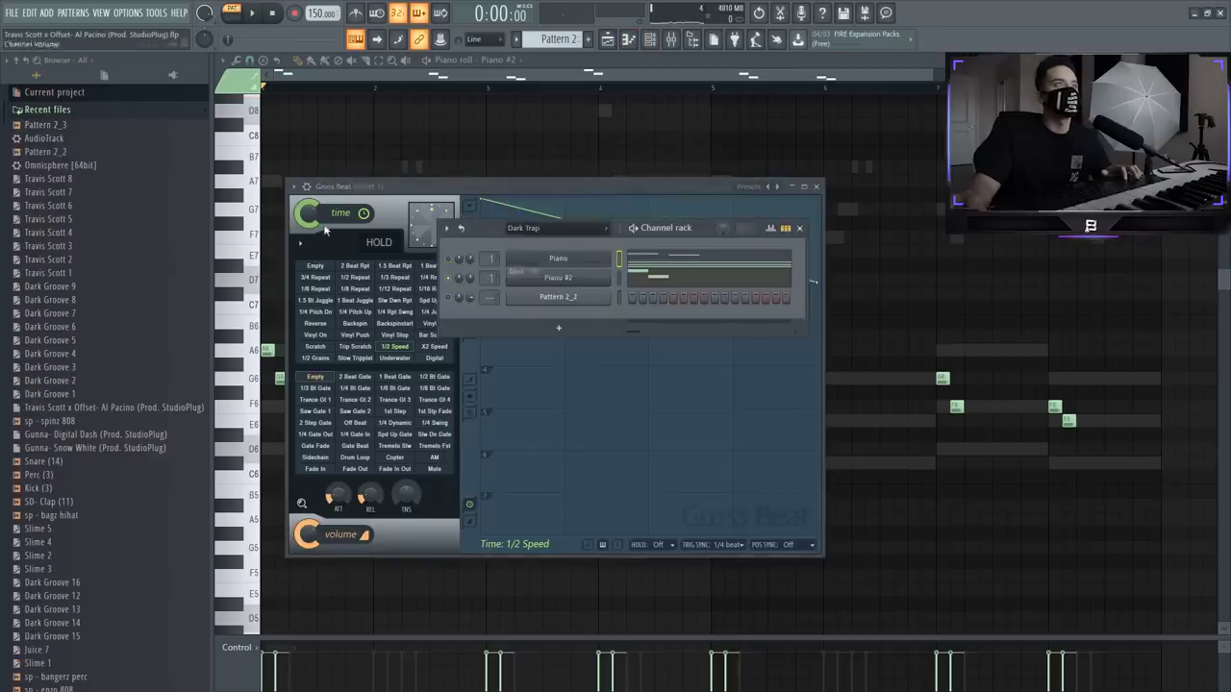
drag(46, 127, 534, 311)
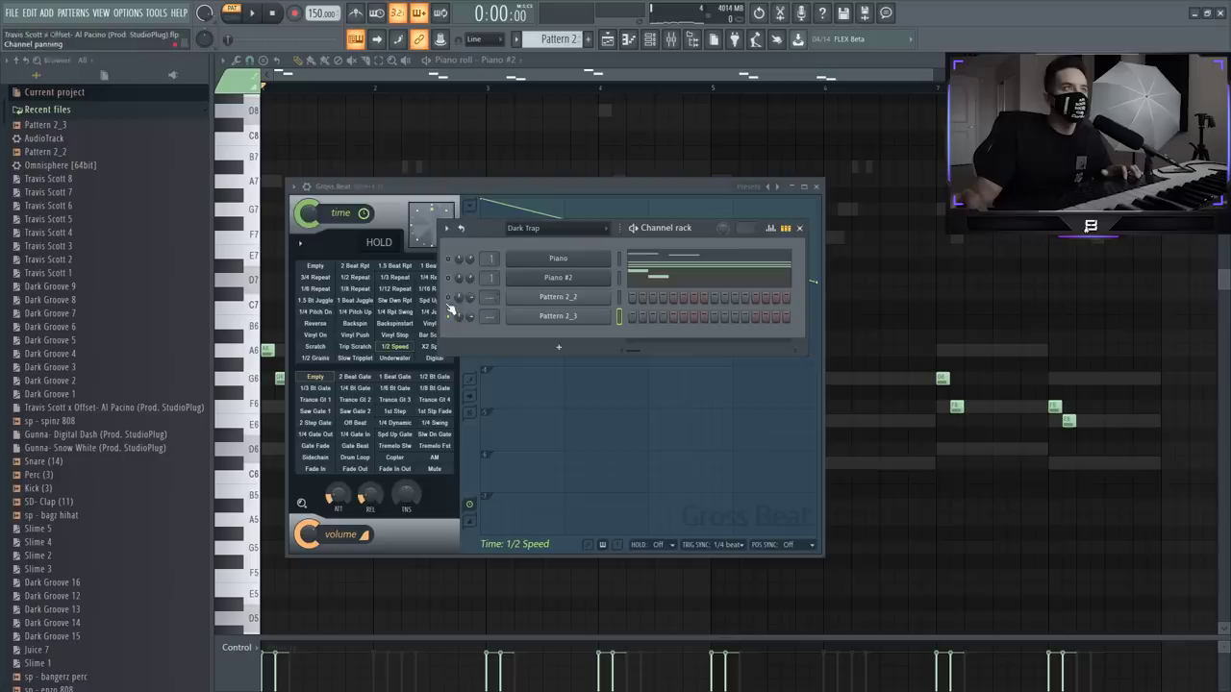
Step: Load the Pattern 2_2 sample into a new Fruity Slicer channel, slice it by beat and set its pitch shift to -400 cents
click(519, 308)
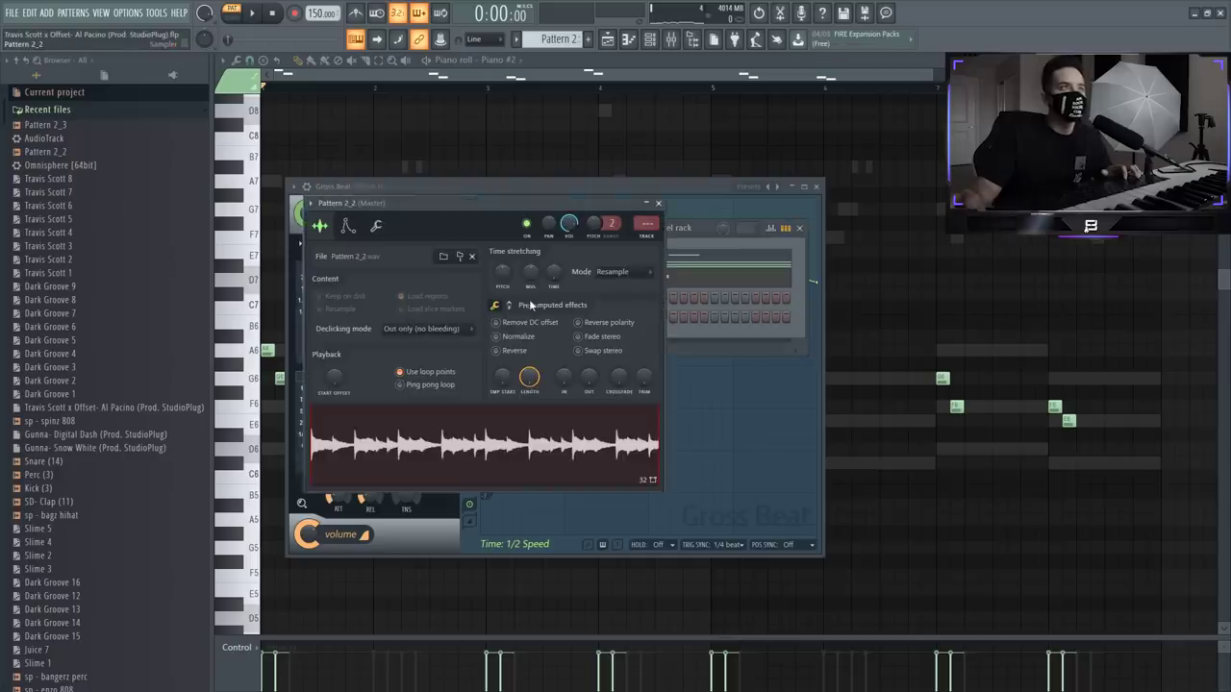
right_click(497, 459)
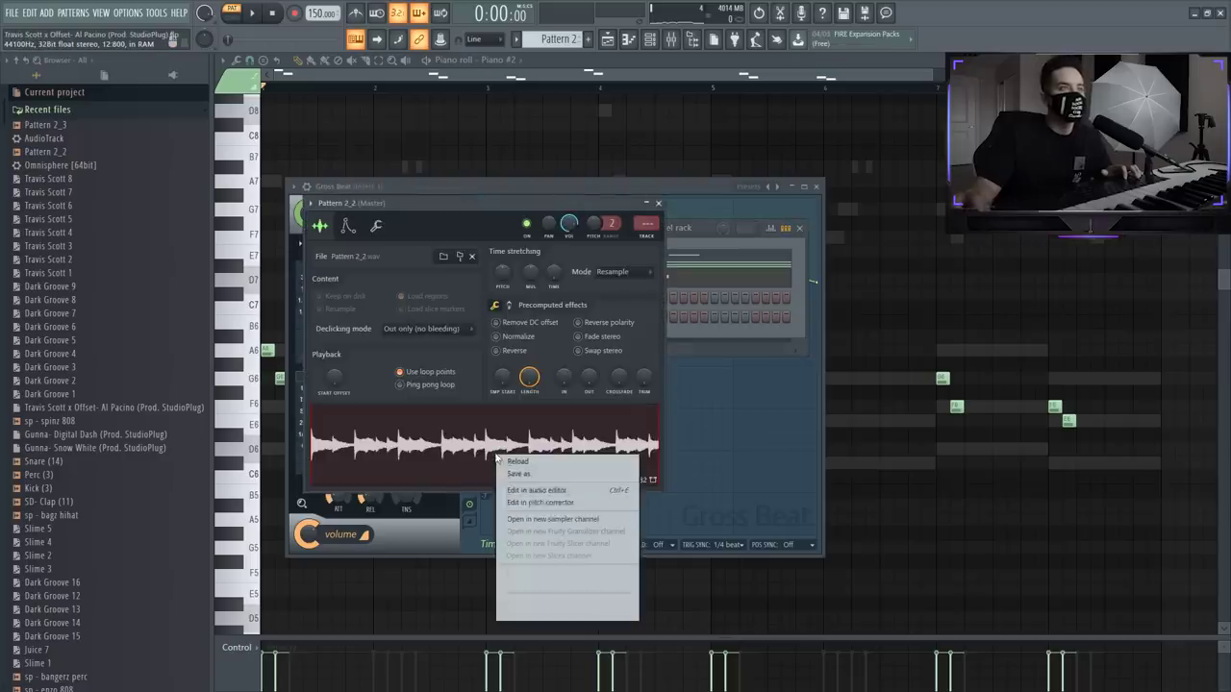
click(549, 545)
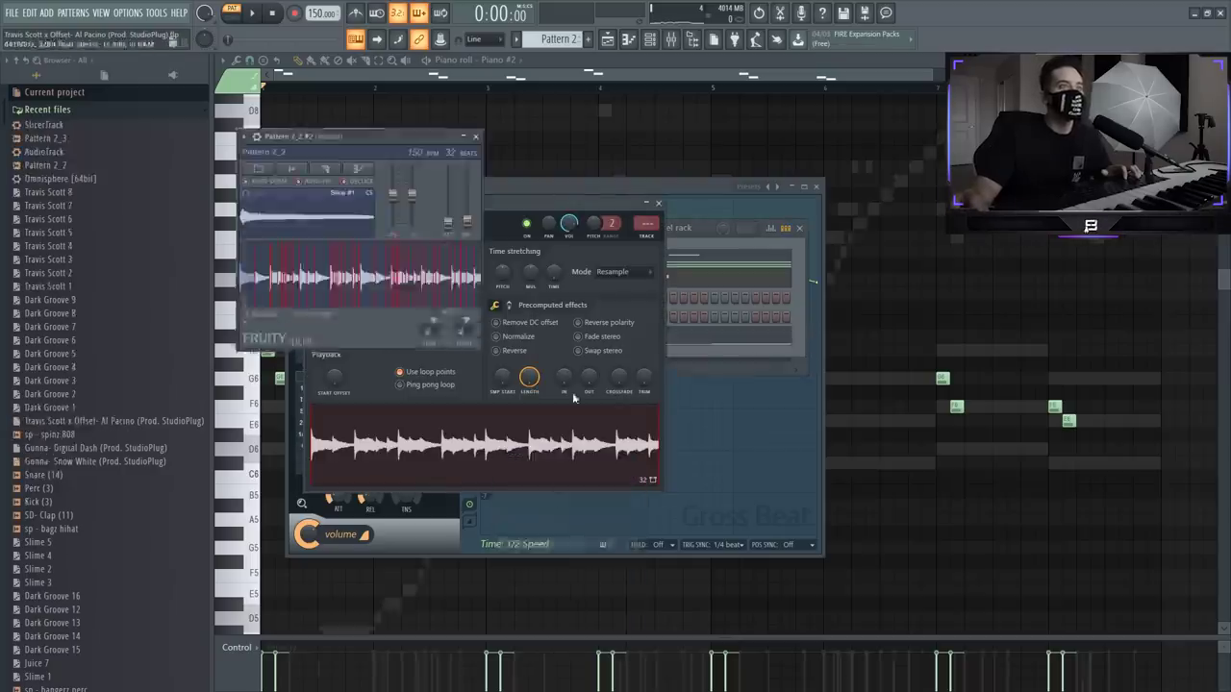
click(328, 171)
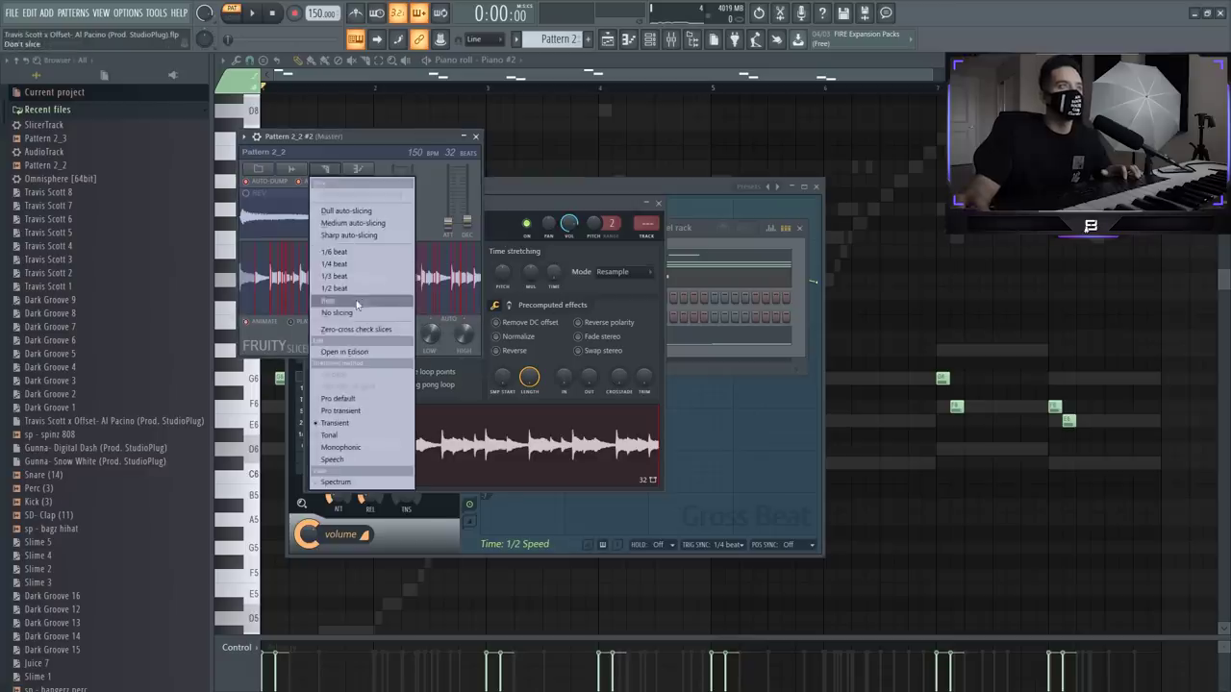
click(356, 308)
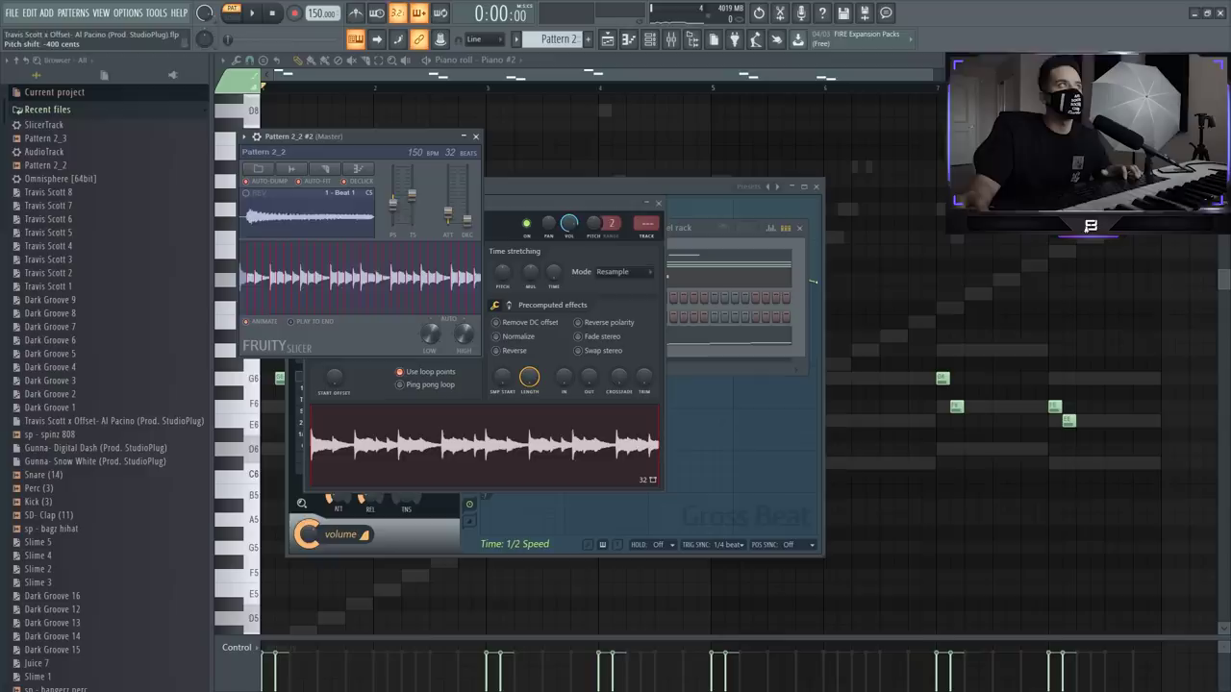
Step: Load the Pattern 2_3 sample into a new Fruity Slicer channel, slice it by beat and set its pitch shift to -400 cents
click(702, 246)
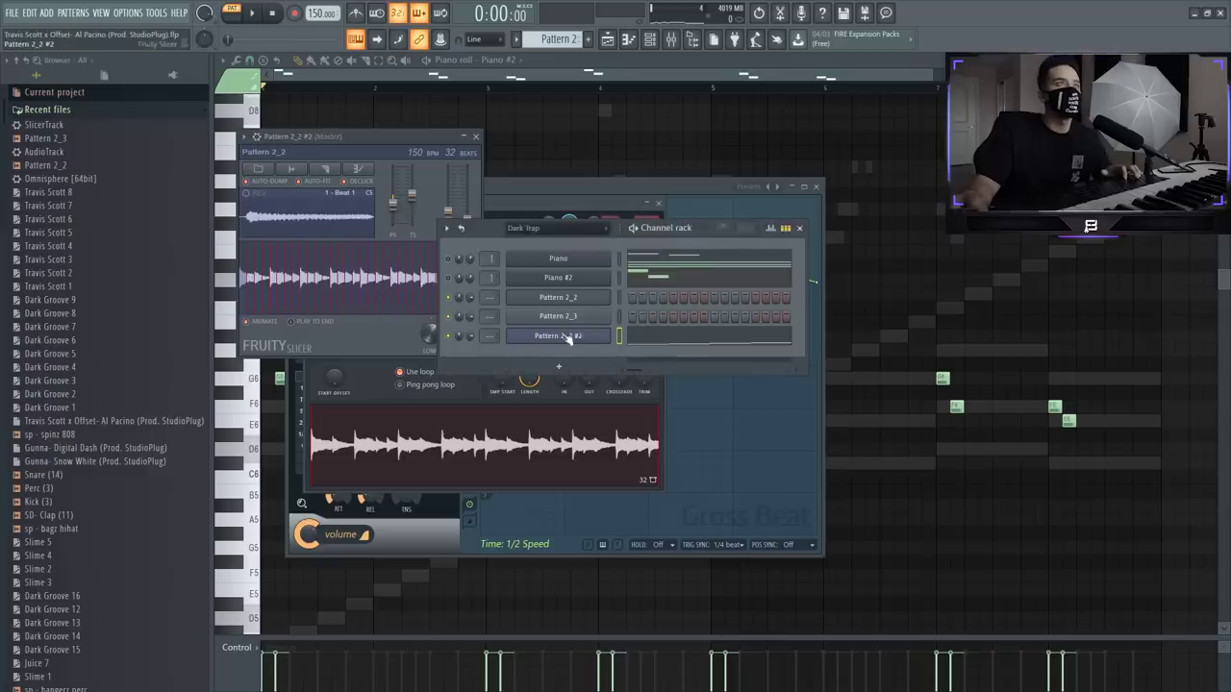
click(567, 315)
right_click(423, 348)
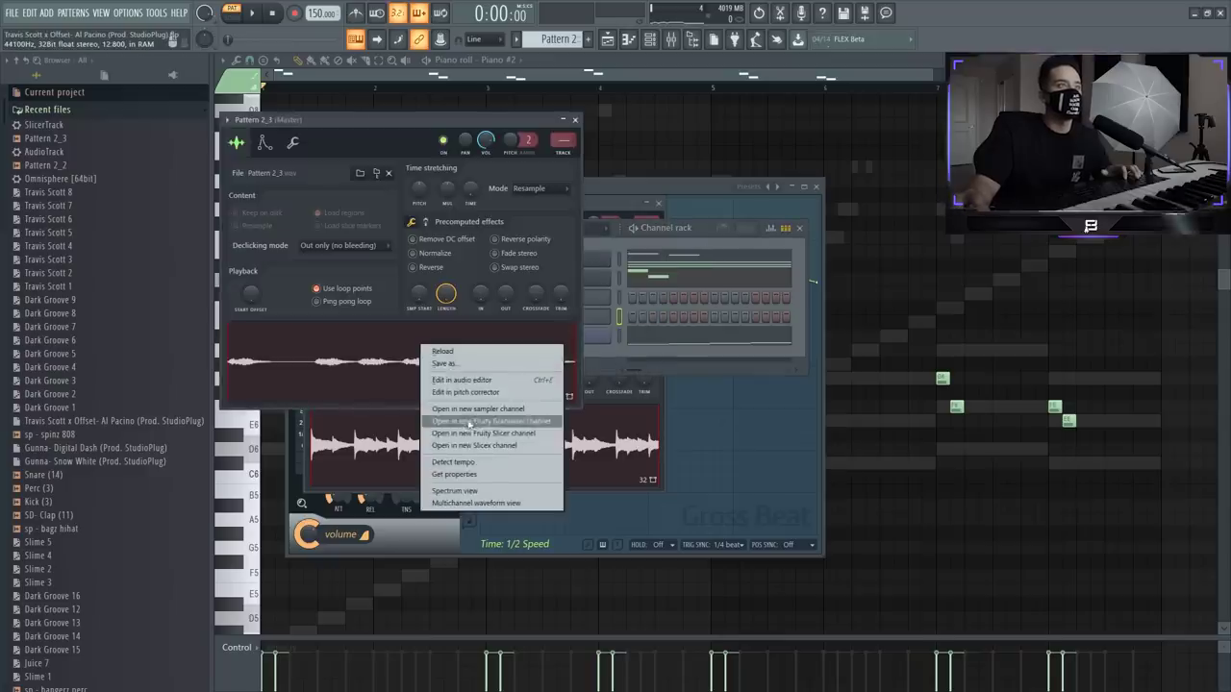
click(477, 436)
click(424, 270)
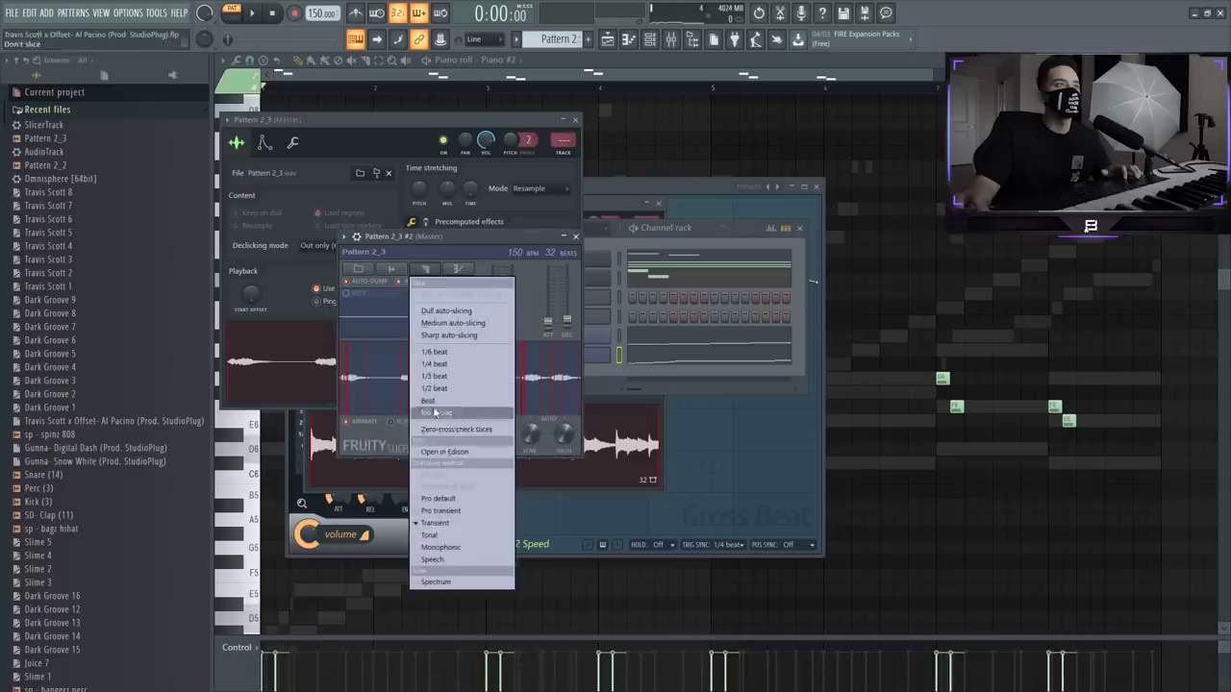
click(427, 401)
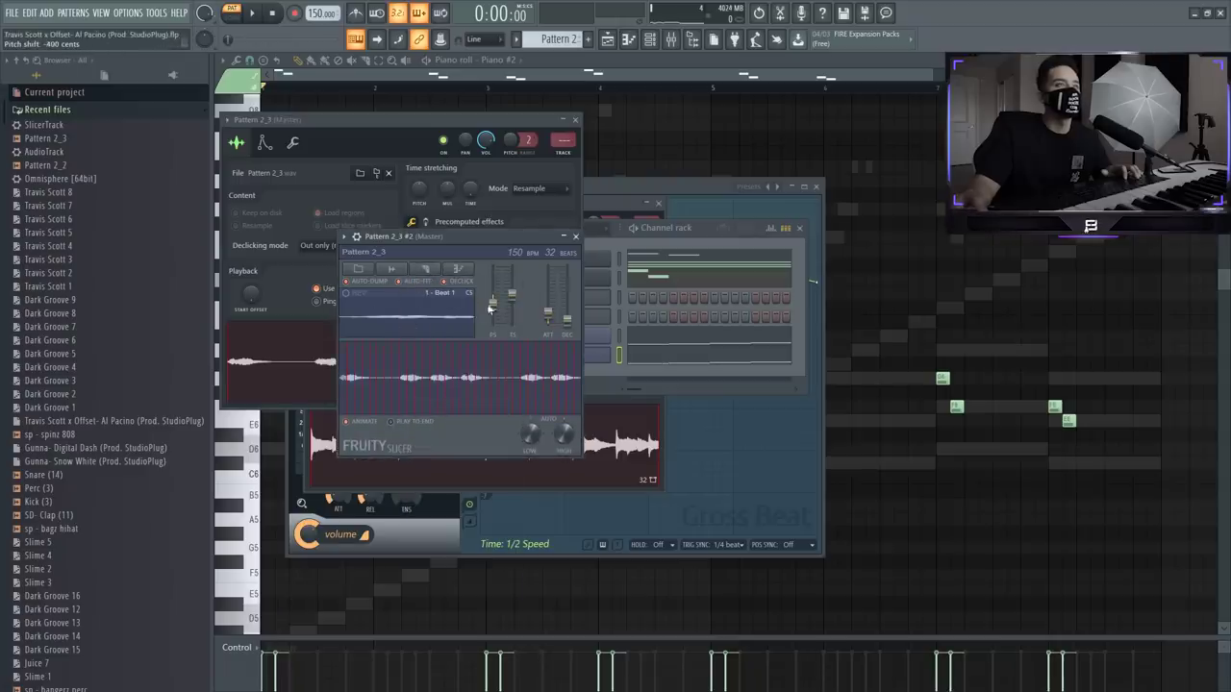
Step: Mute the unsliced Pattern 2_2 and Pattern 2_3 channels and play back the two pitched-down slicer channels
click(616, 252)
key(space)
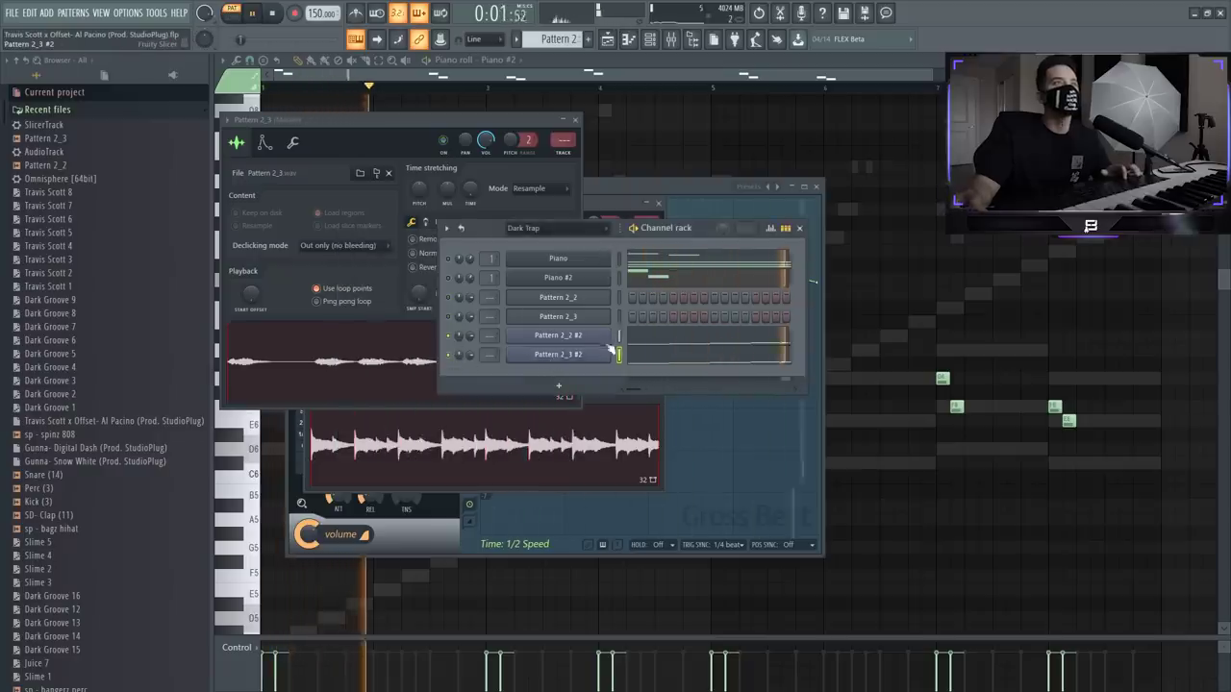
drag(486, 227, 526, 212)
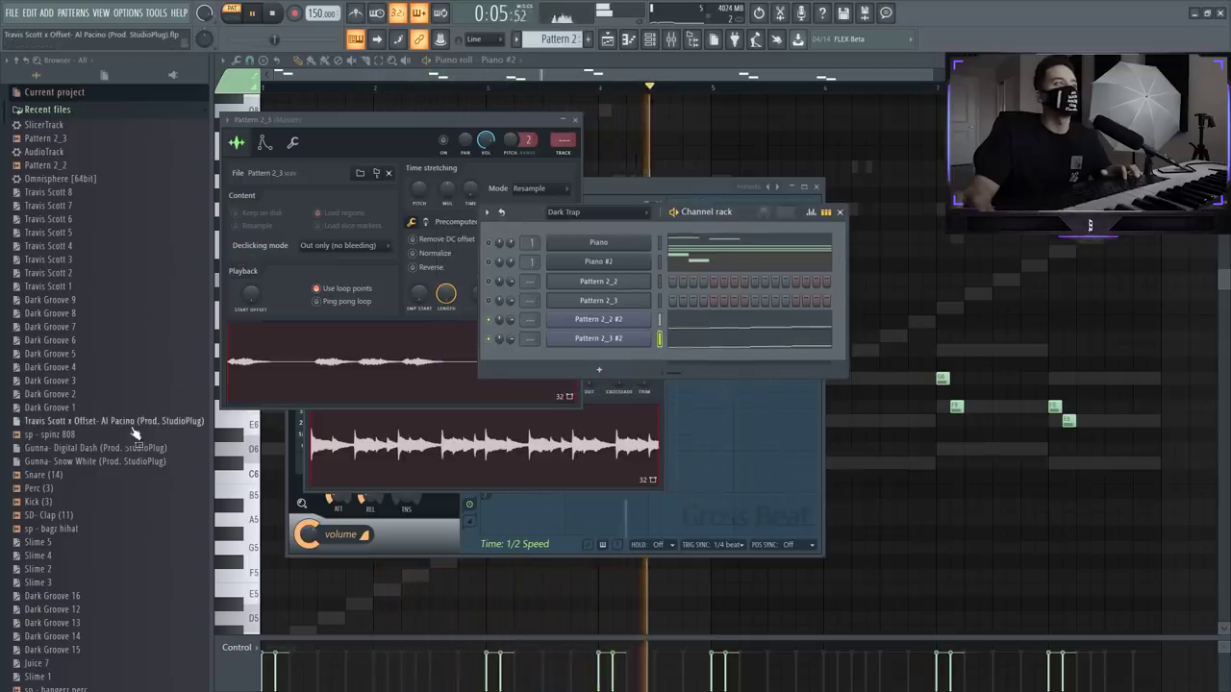
key(space)
Step: Add the sp - spinz 808 sample as a new channel and open it in the Edison audio editor
drag(50, 435, 552, 361)
click(575, 359)
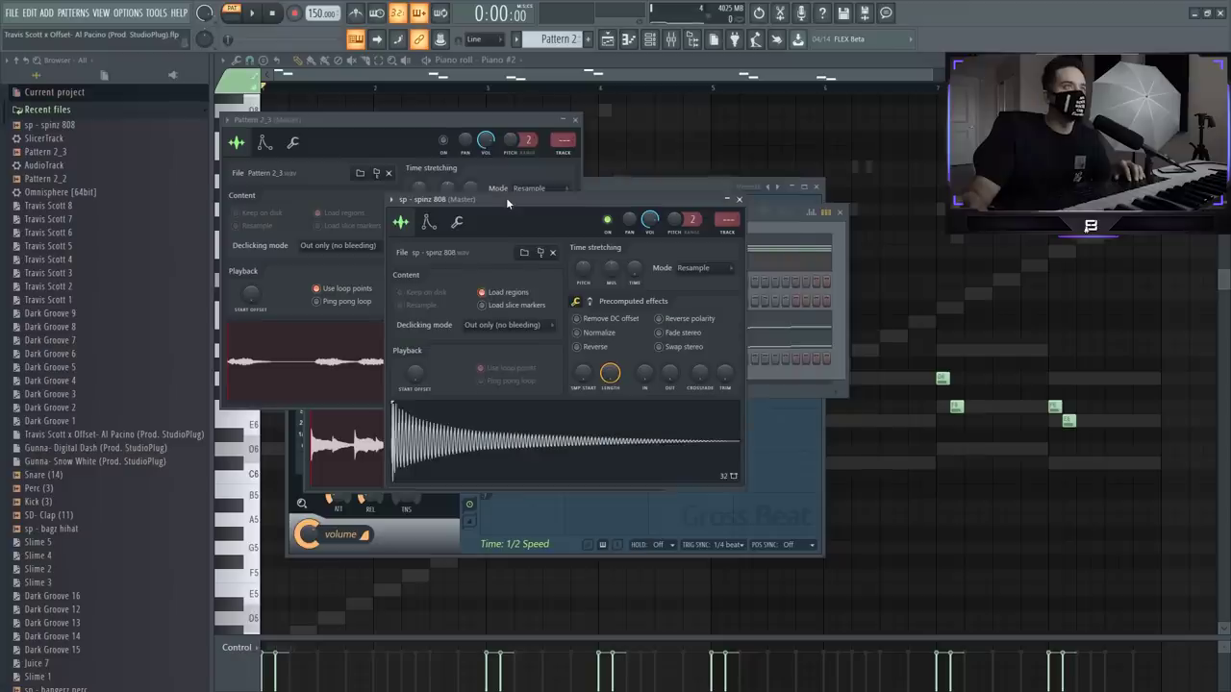
right_click(563, 425)
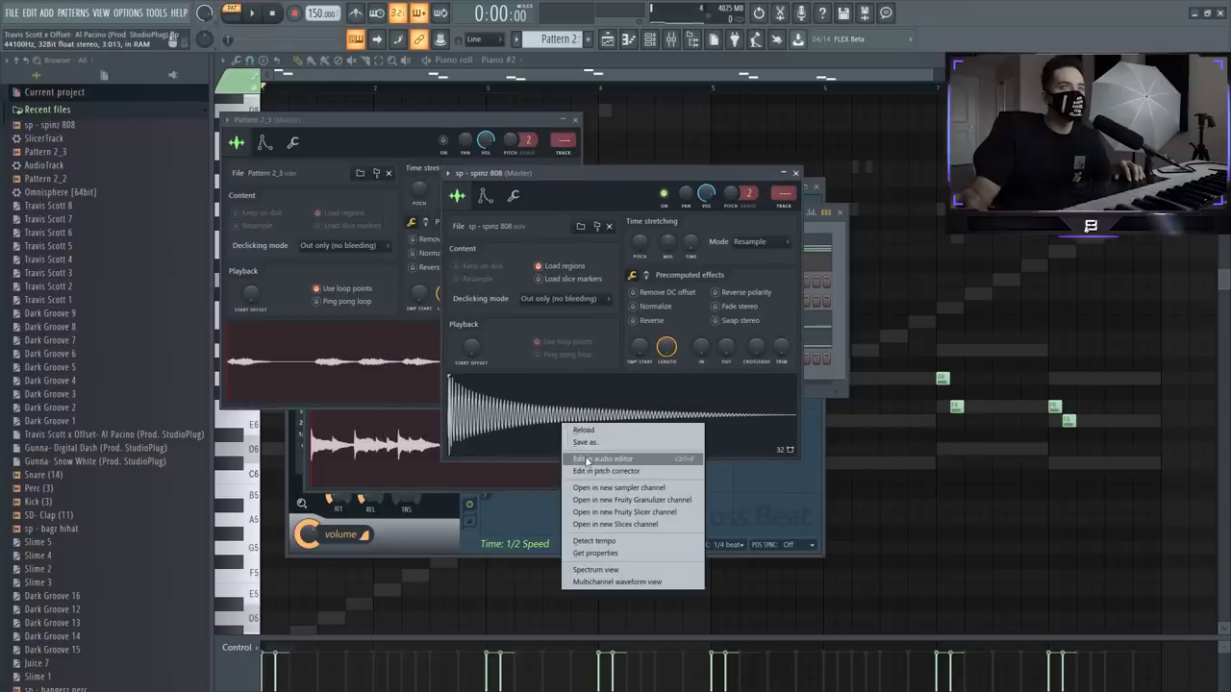
click(588, 460)
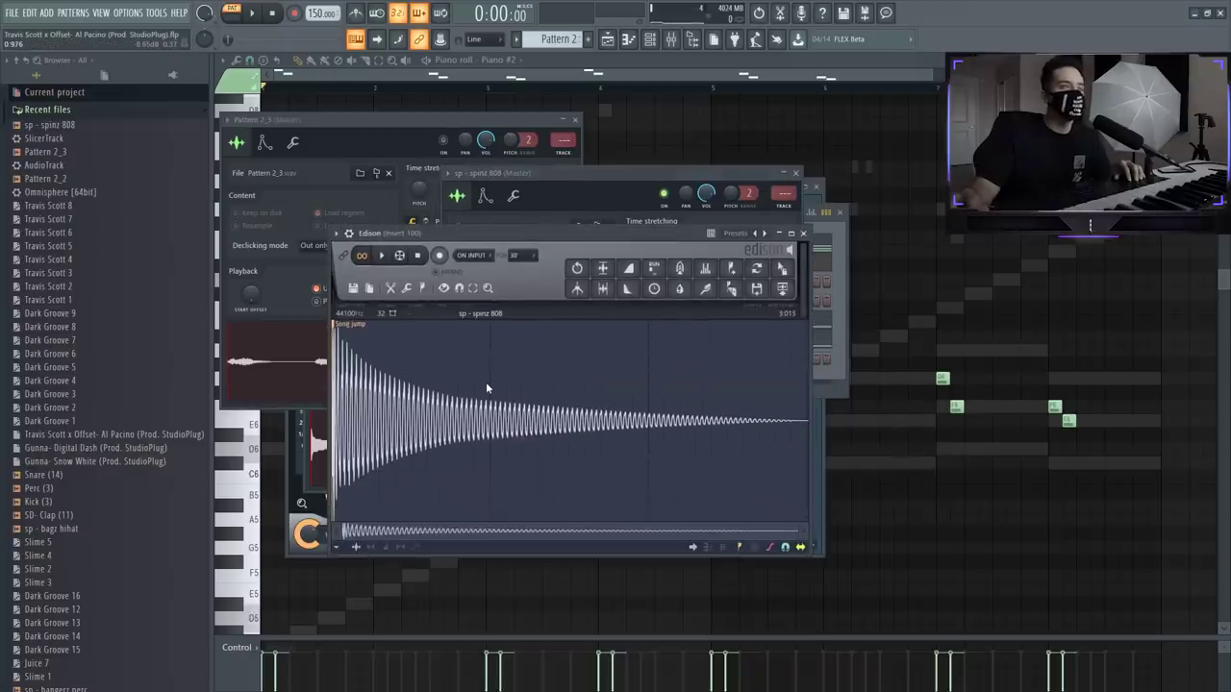
Step: Detect the pitch regions of the 808 sample in Edison and open the 808 channel's root note settings
right_click(486, 382)
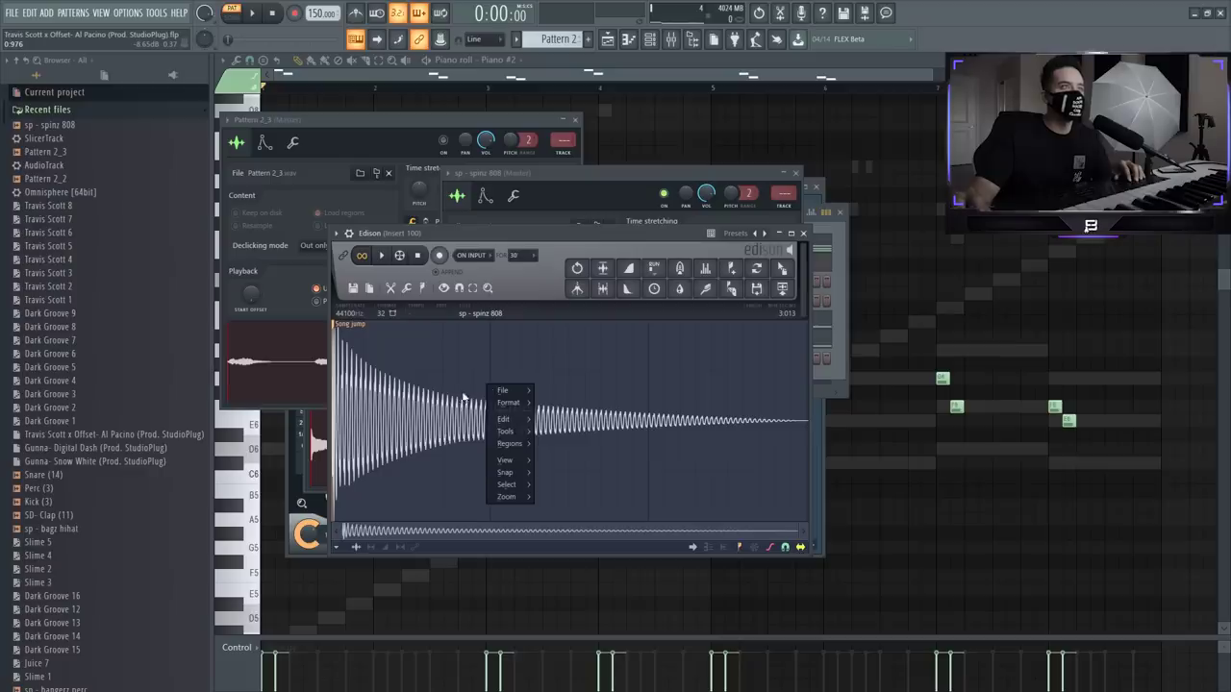
mouse_move(510, 443)
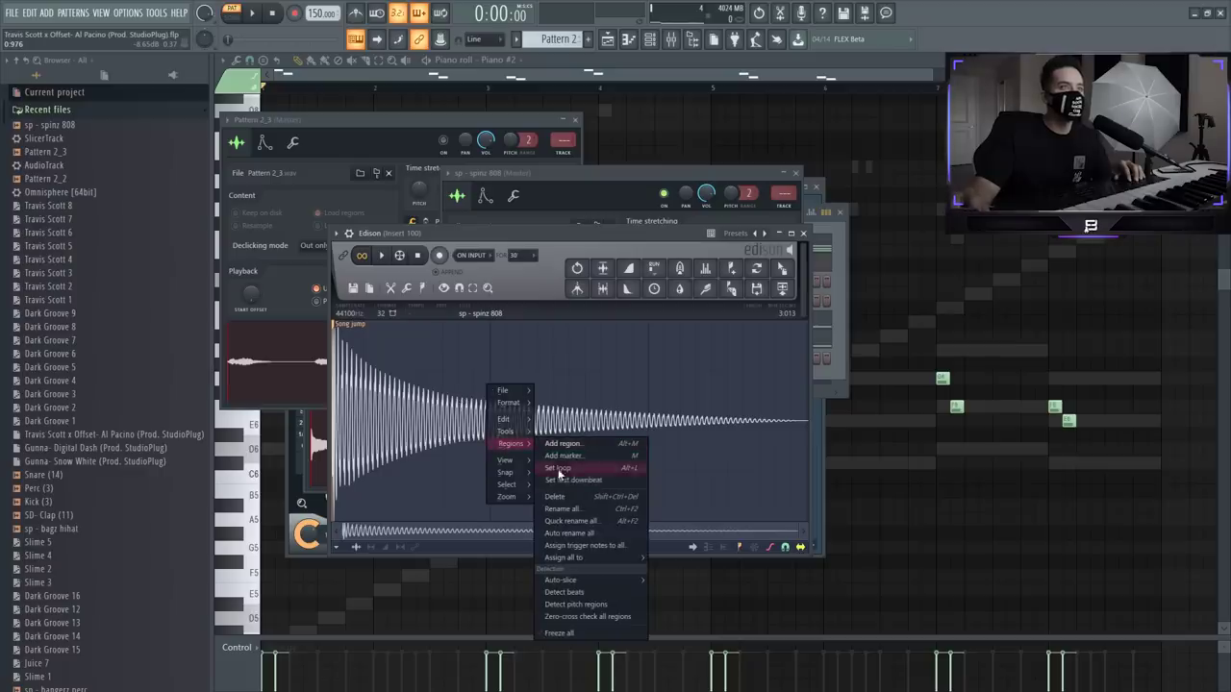
click(601, 606)
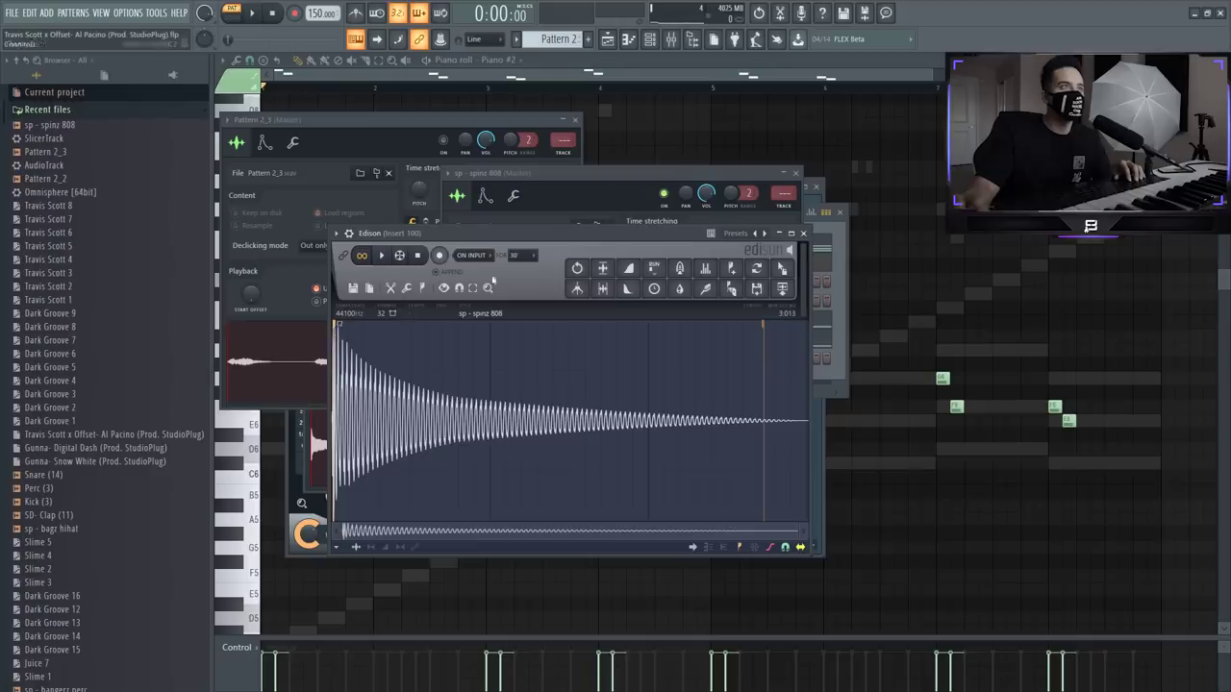
click(572, 185)
click(512, 195)
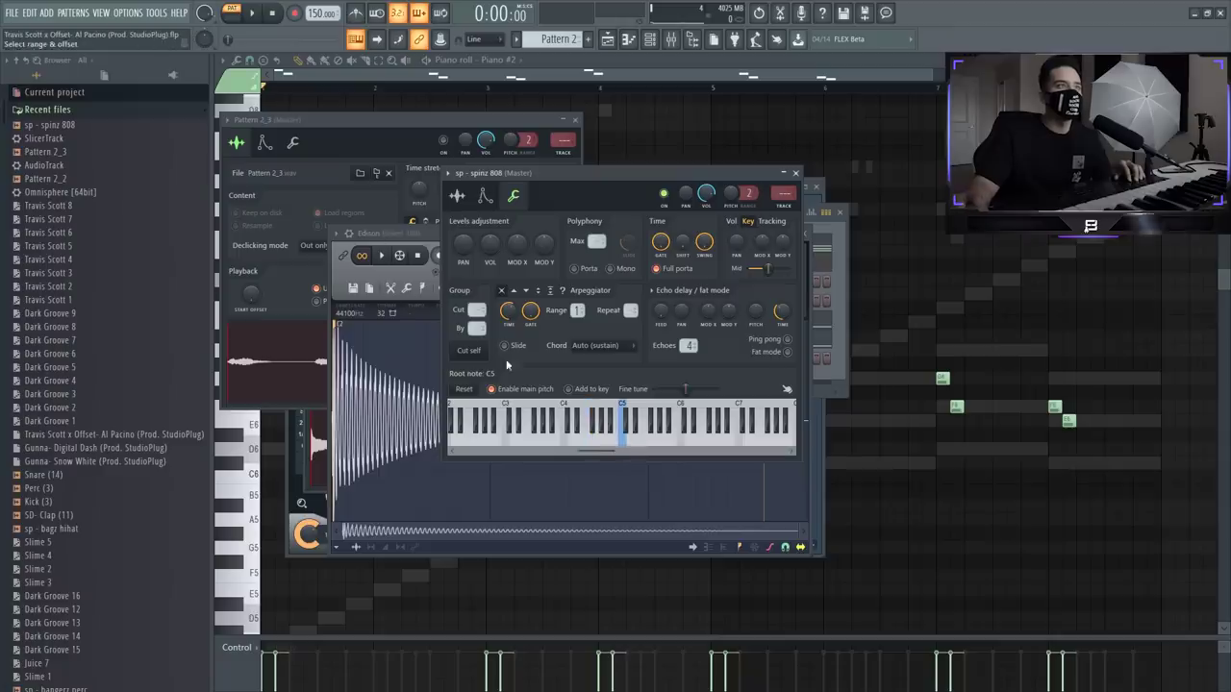
Step: Enable snap to zero-crossing in Edison, select the 808 waveform from 0.418 to 0.448 and audition it as a loop
click(396, 238)
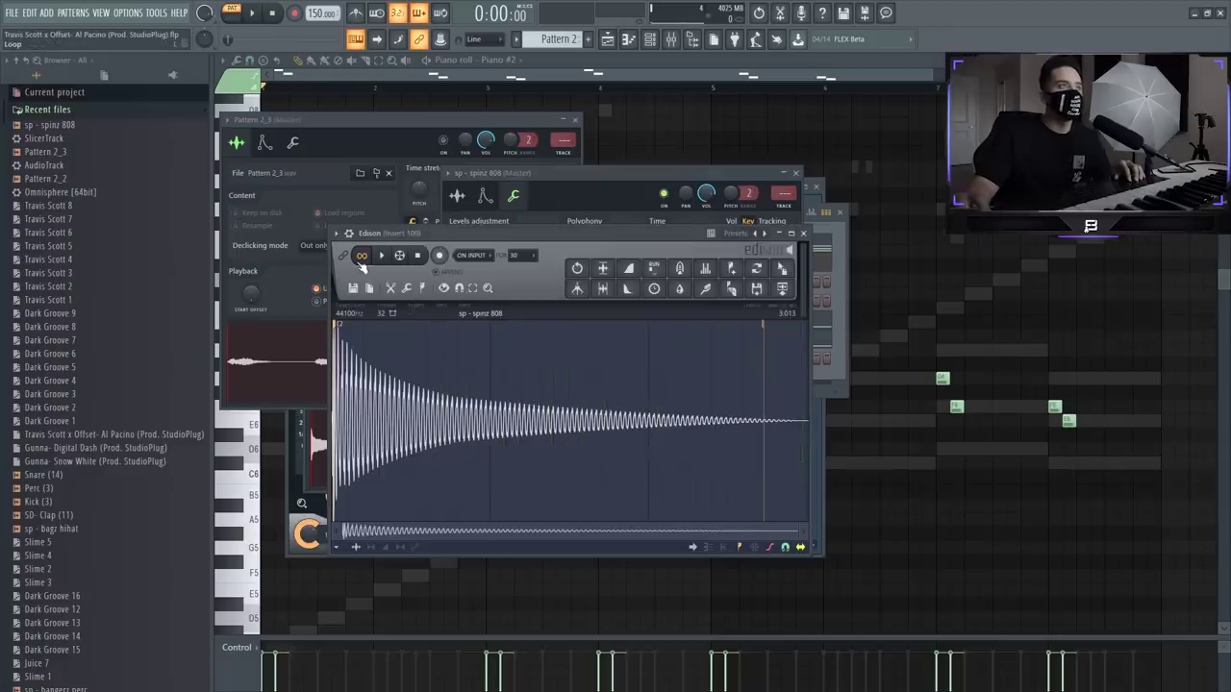
right_click(446, 415)
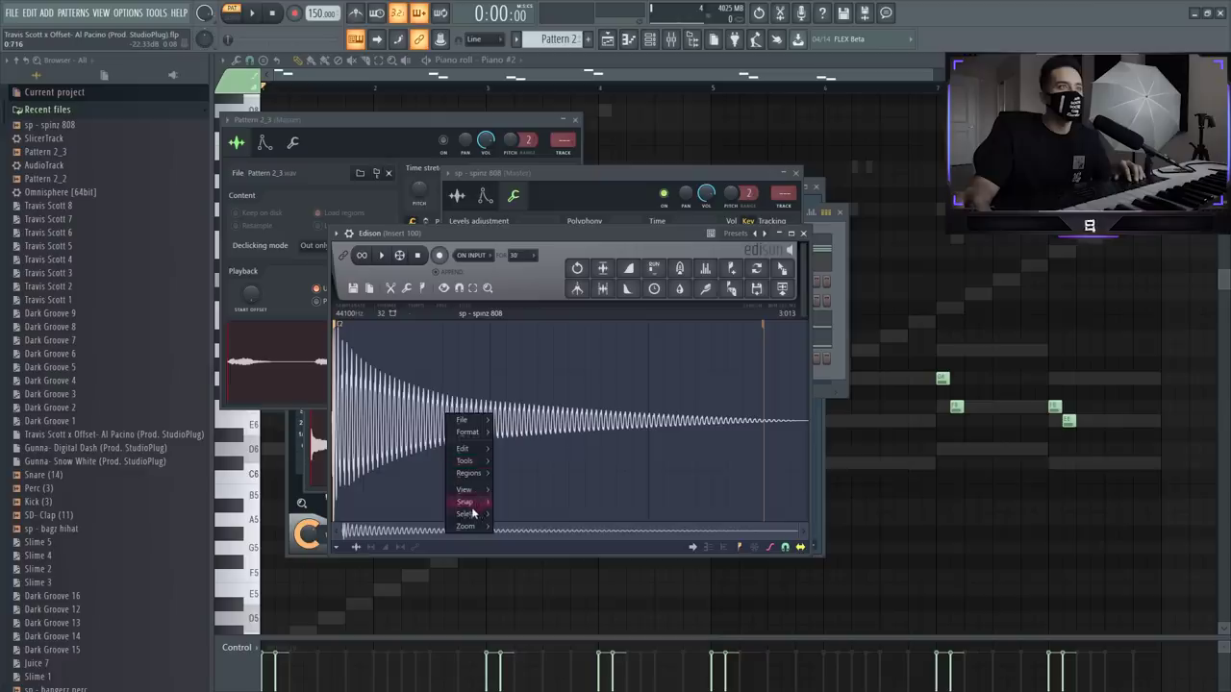
mouse_move(469, 503)
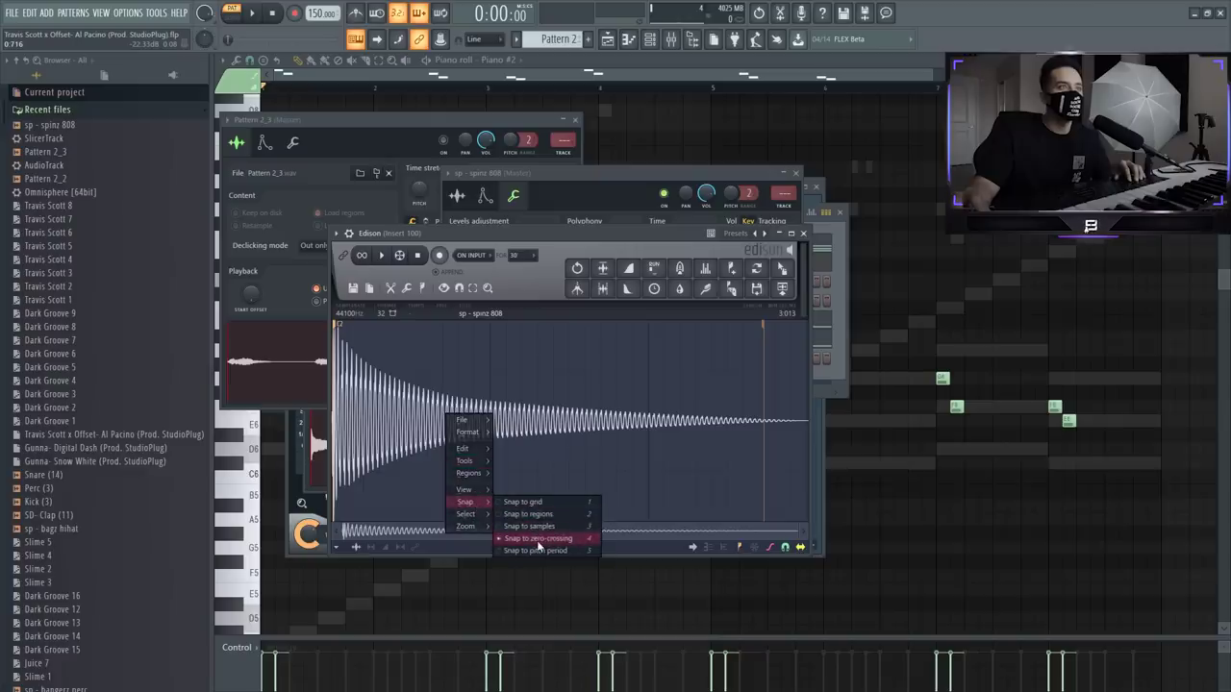
click(537, 540)
scroll(566, 420, up, 5)
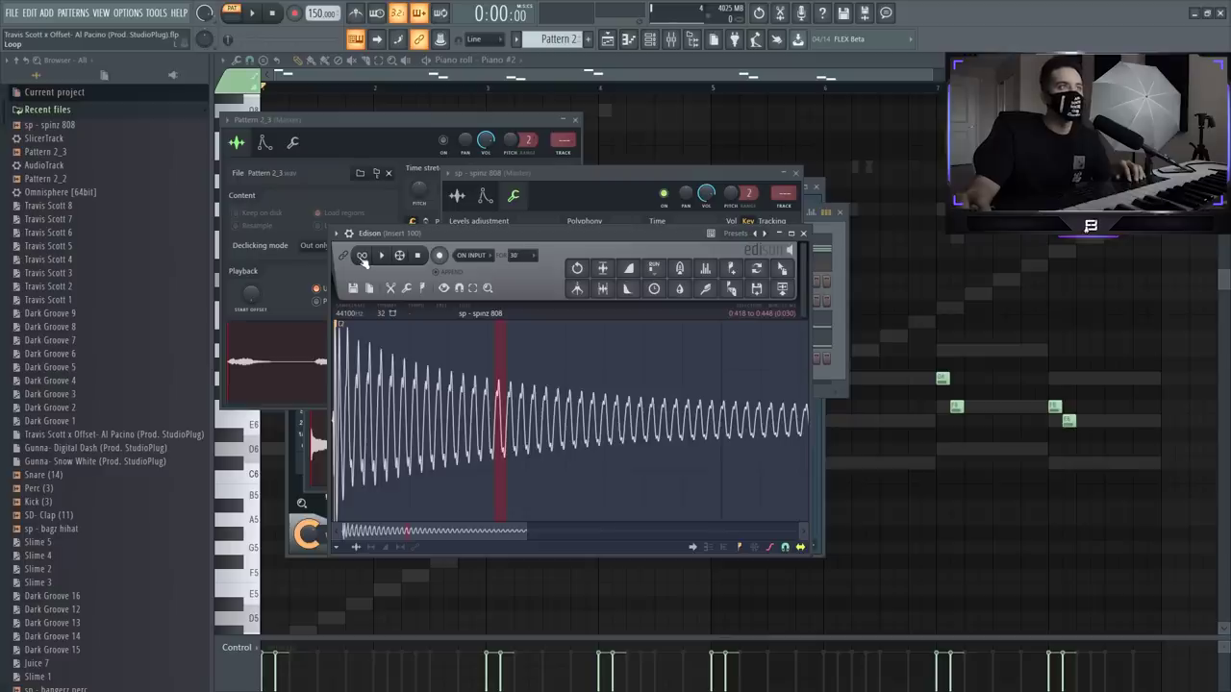
click(362, 256)
click(418, 256)
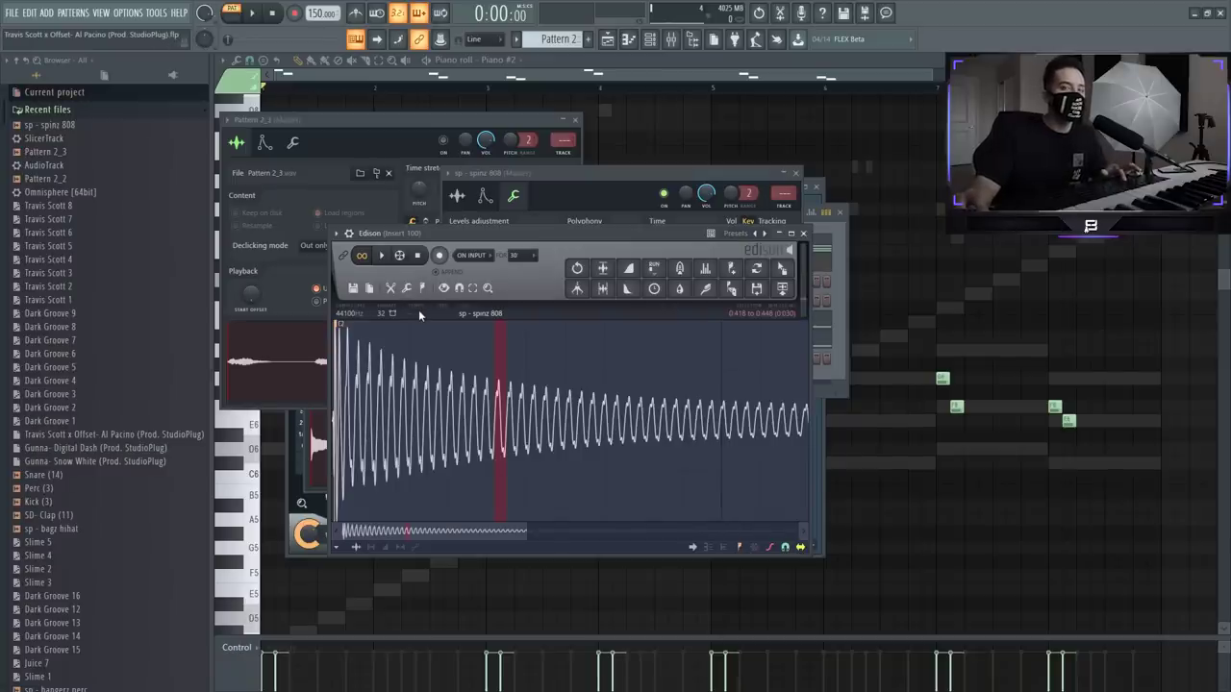
Step: Paste the selected 808 section repeatedly into the waveform to lengthen the sustained part of the sample to about 5.2 seconds
drag(526, 531, 808, 534)
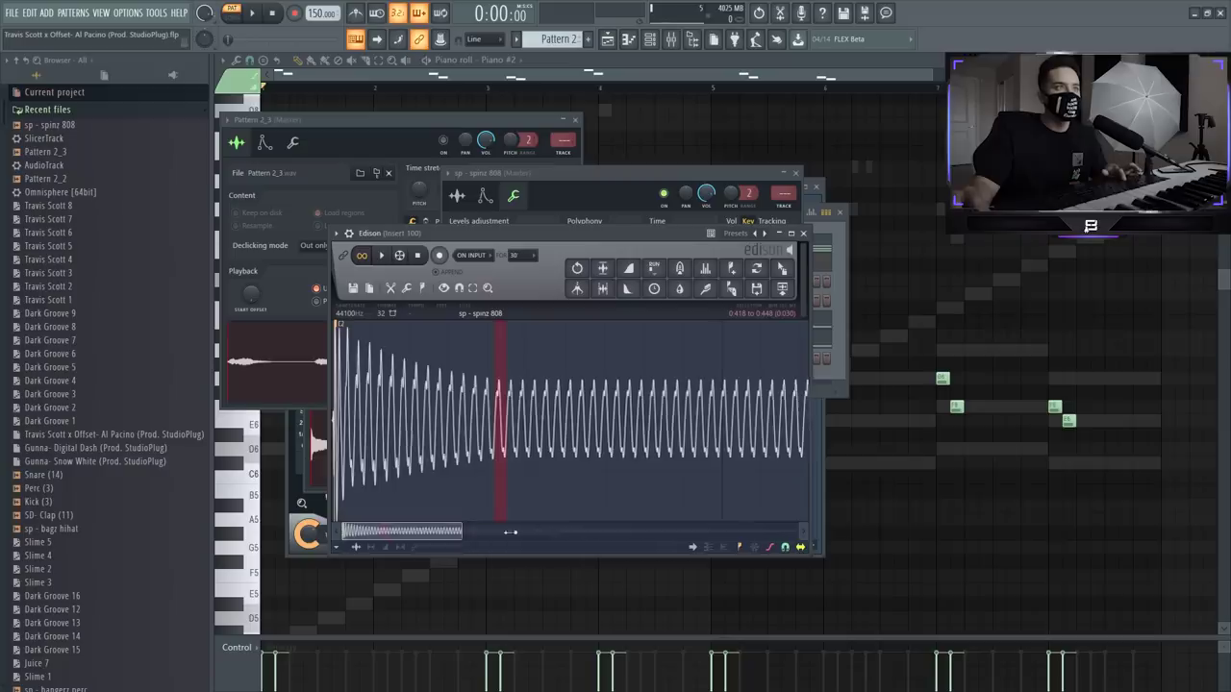
key(ctrl+v)
key(ctrl+v)
key(ctrl+v)
key(ctrl+v)
key(ctrl+v)
key(ctrl+v)
key(ctrl+v)
key(ctrl+v)
key(ctrl+v)
key(ctrl+v)
key(ctrl+v)
key(ctrl+v)
key(ctrl+v)
key(ctrl+v)
key(ctrl+v)
key(ctrl+v)
key(ctrl+v)
key(ctrl+v)
key(ctrl+v)
key(ctrl+v)
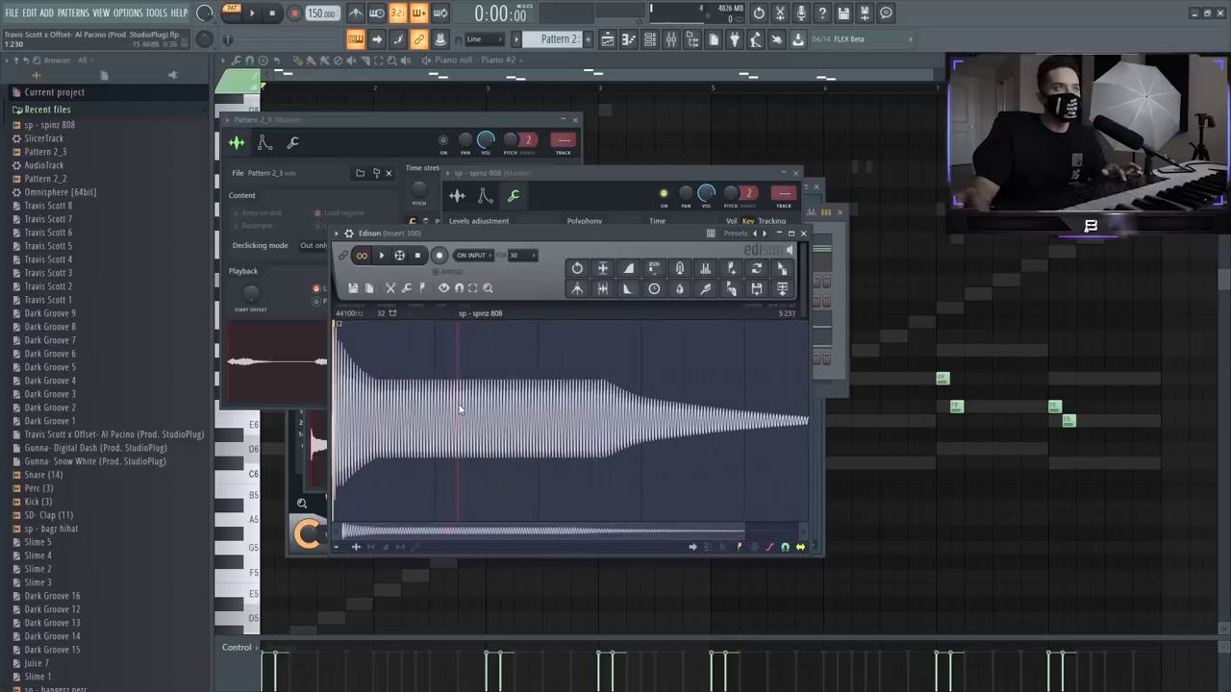
Step: Add the extended 808 from Edison as a new channel and enable its volume envelope with decay, sustain and release at minimum
click(796, 286)
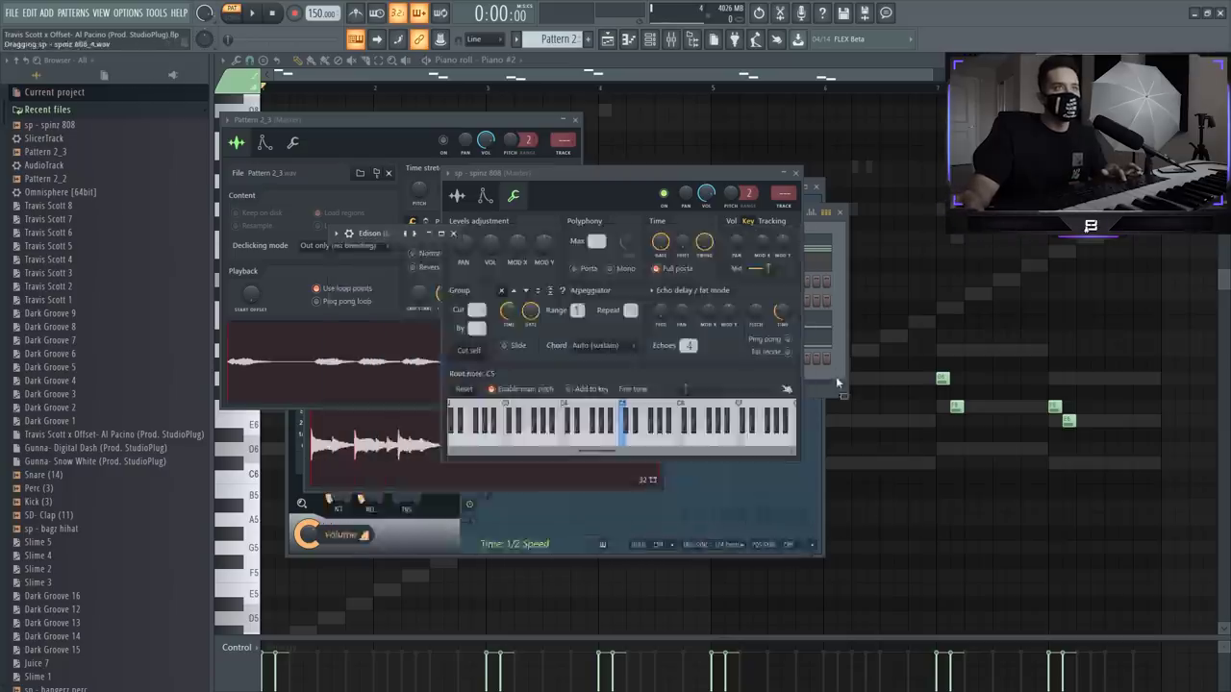
click(820, 374)
click(598, 377)
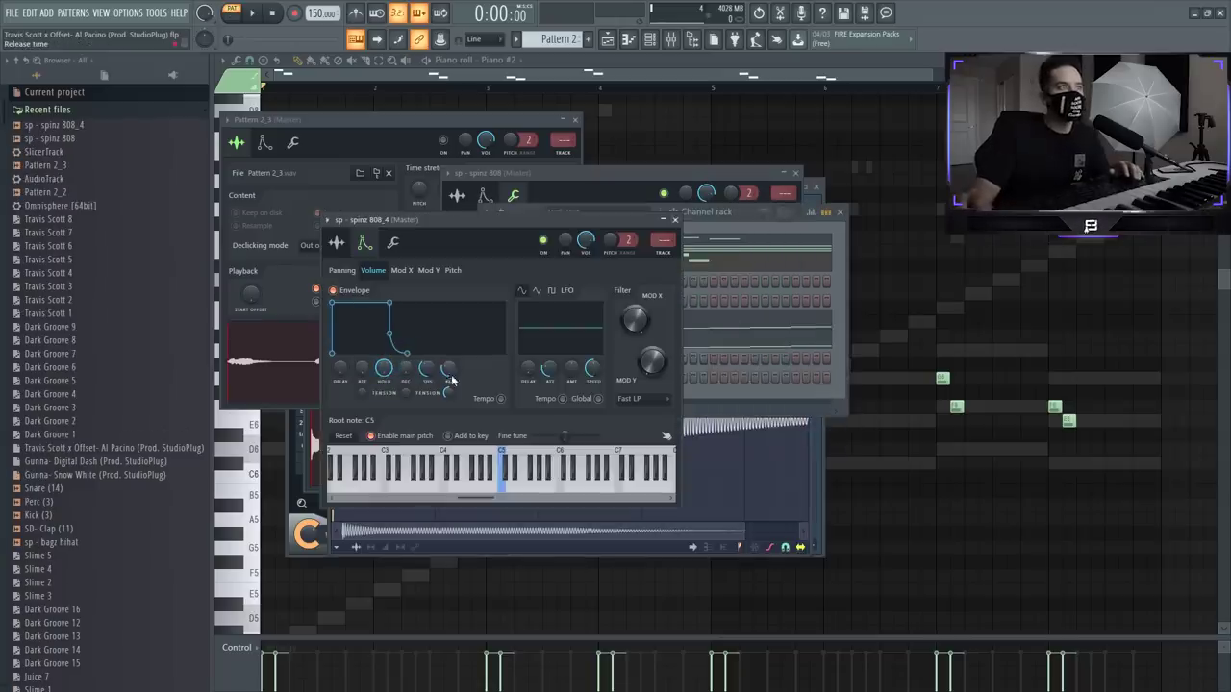
Step: Solo the sp - spinz 808_4 channel and open its piano roll
click(705, 216)
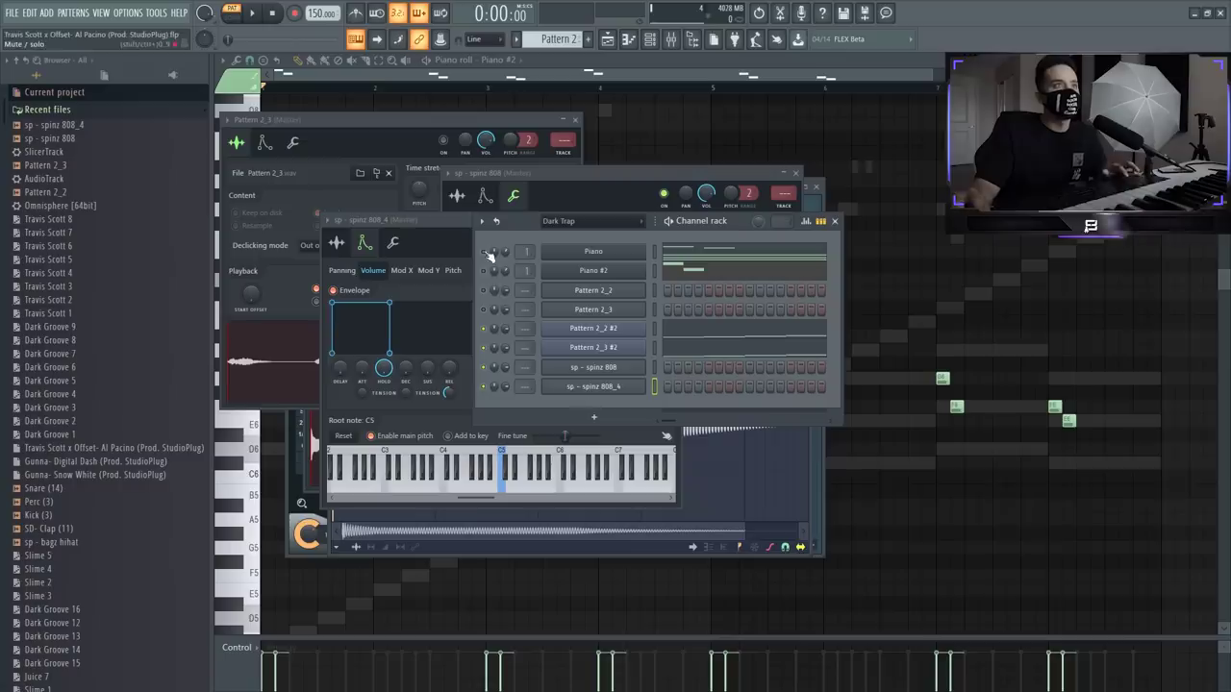
right_click(579, 387)
click(490, 388)
right_click(628, 391)
click(657, 253)
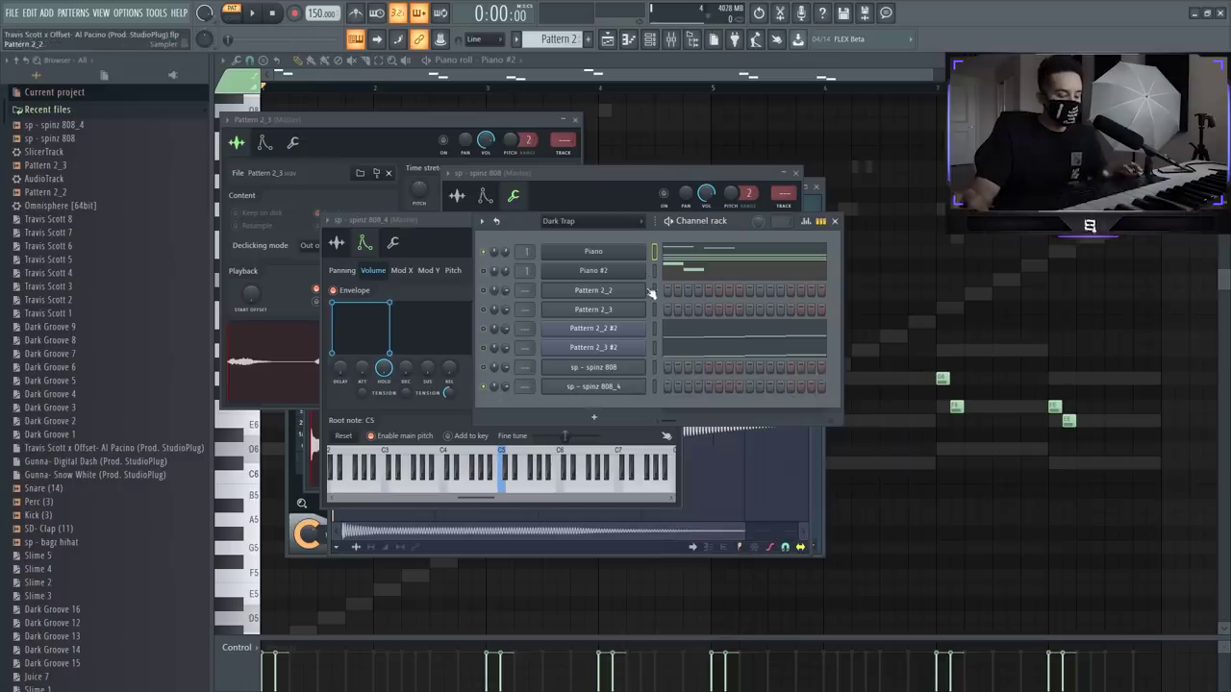
right_click(644, 385)
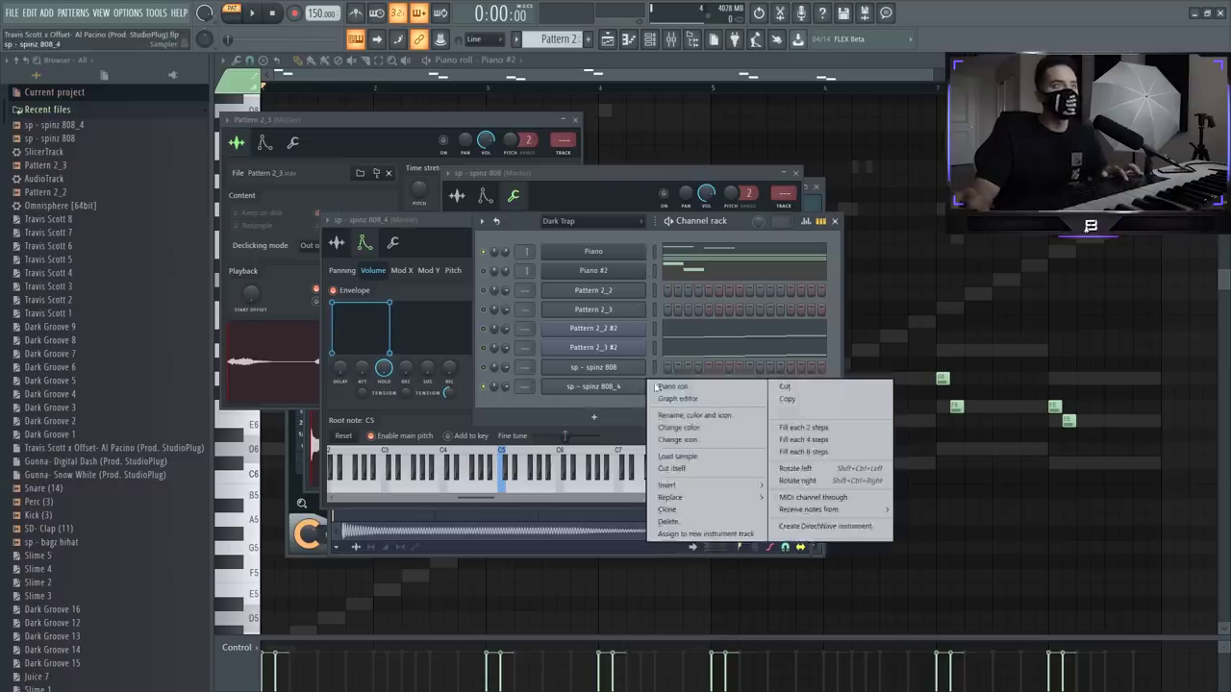
click(486, 255)
right_click(646, 383)
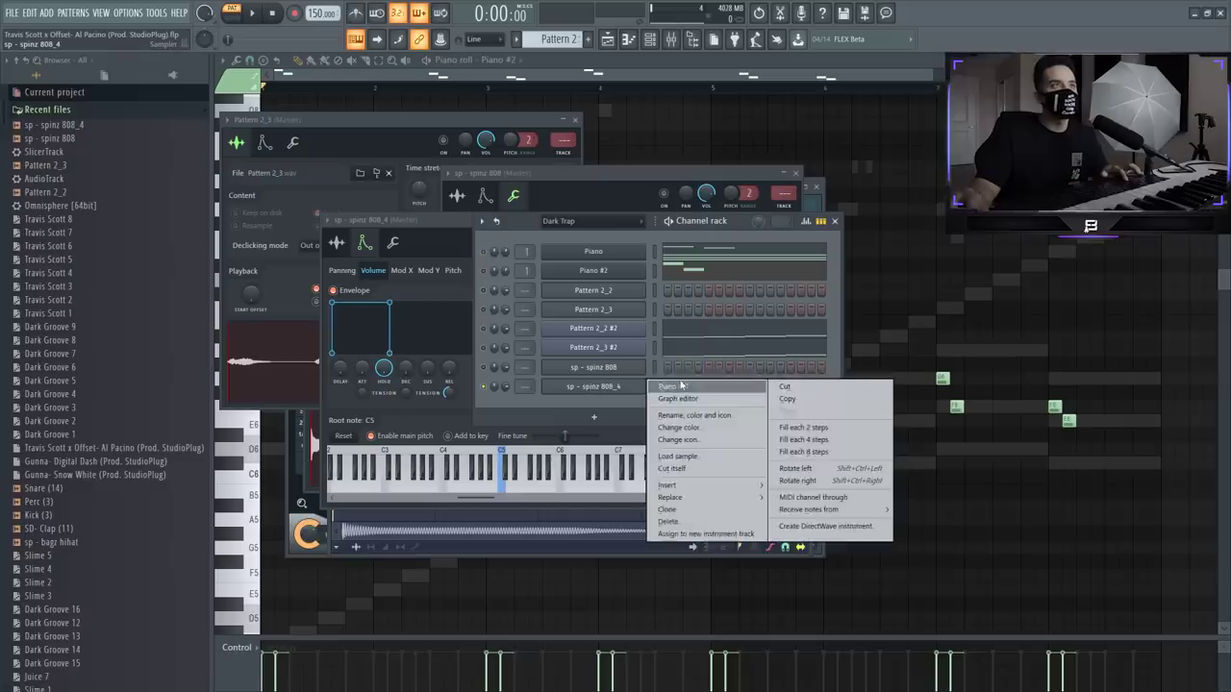
click(675, 388)
Step: Place a D6 note at the start of bar 1 for the 808, lengthen it to a full bar and play it back
drag(299, 365, 223, 361)
click(651, 39)
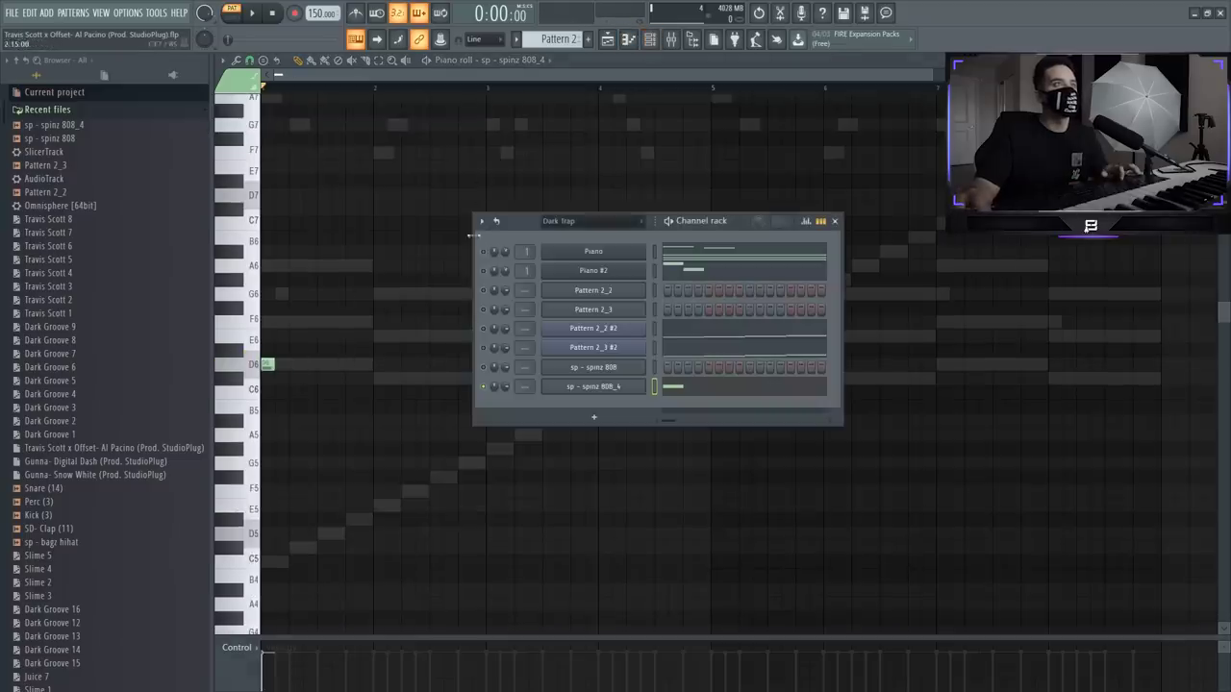
key(space)
right_click(334, 339)
key(space)
key(space)
drag(273, 365, 373, 367)
key(space)
key(space)
key(space)
key(space)
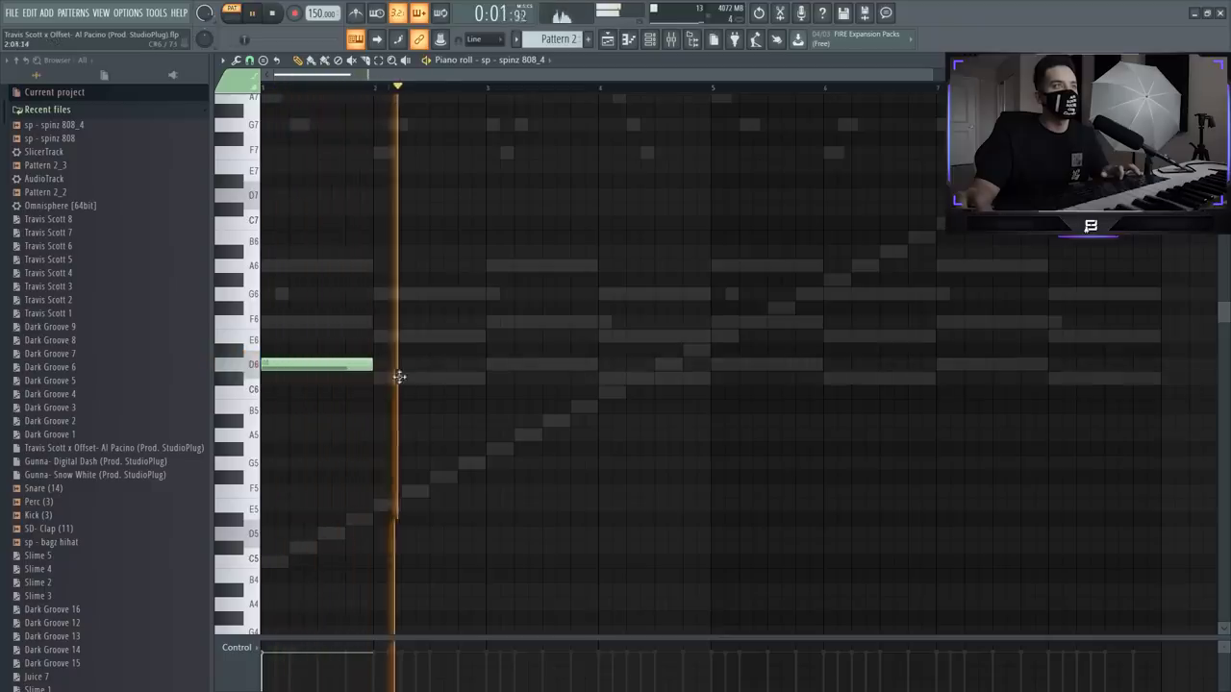
Step: Add a one-bar D6 note at bar 3 and two-step C#6 notes at 2:05 and 4:05 to the 808 line
click(405, 378)
click(494, 364)
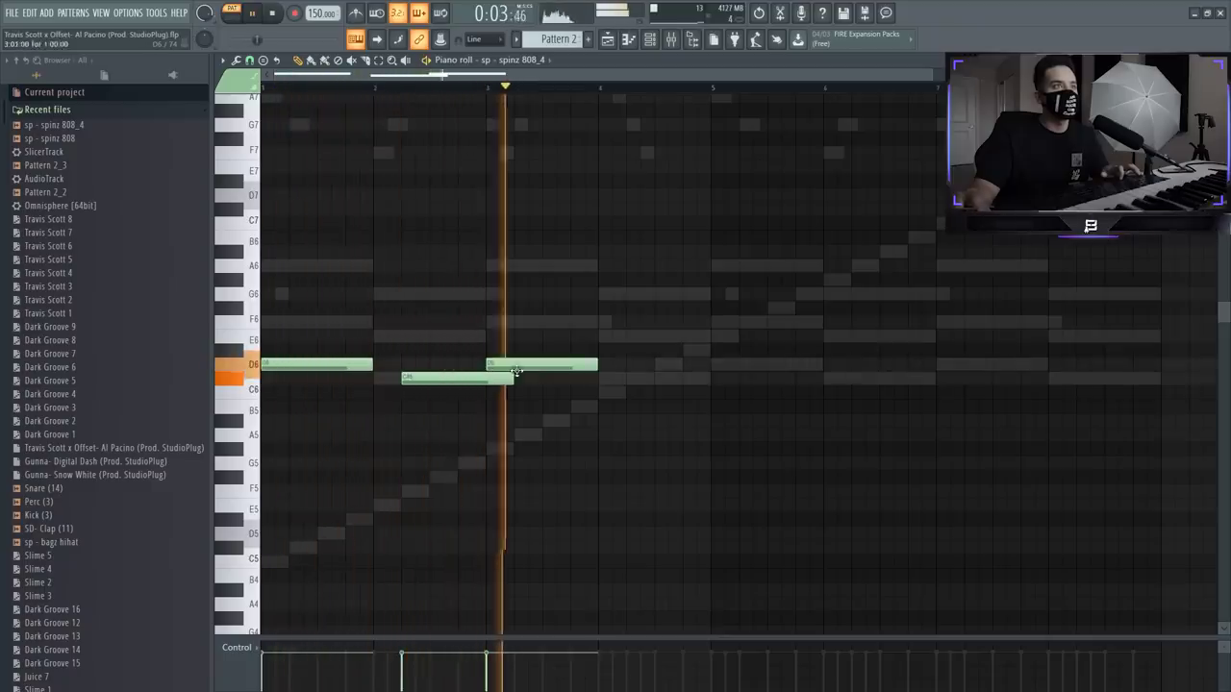
click(603, 377)
drag(512, 377, 414, 380)
drag(608, 379, 635, 378)
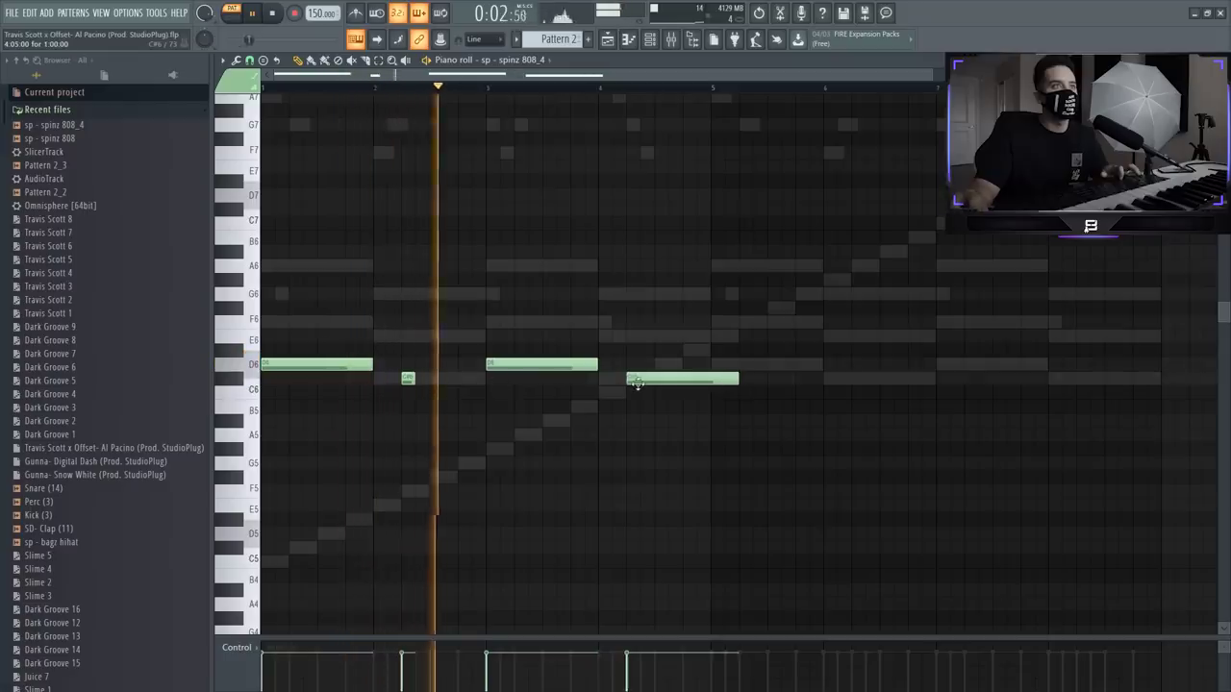
drag(711, 379, 614, 378)
key(space)
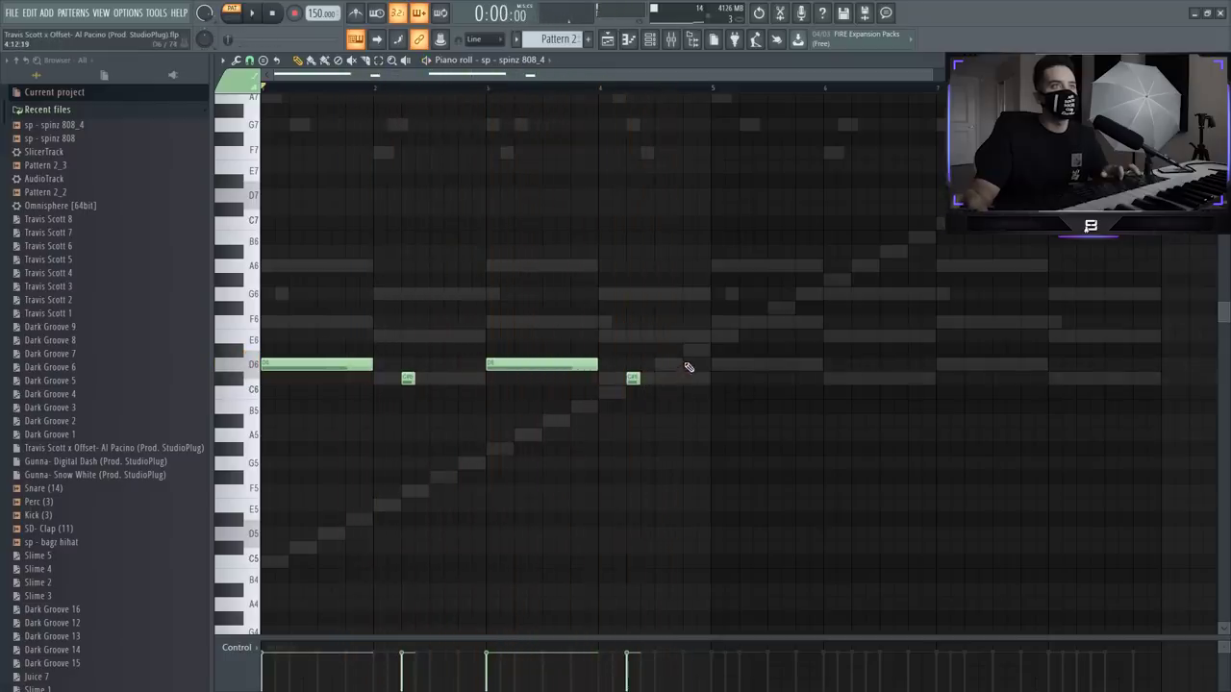
Step: Add a two-step E6 note at 4:13 and extend the first D6 note to reach the C#6 note in bar 2
click(685, 336)
key(space)
drag(372, 365, 402, 369)
key(space)
key(space)
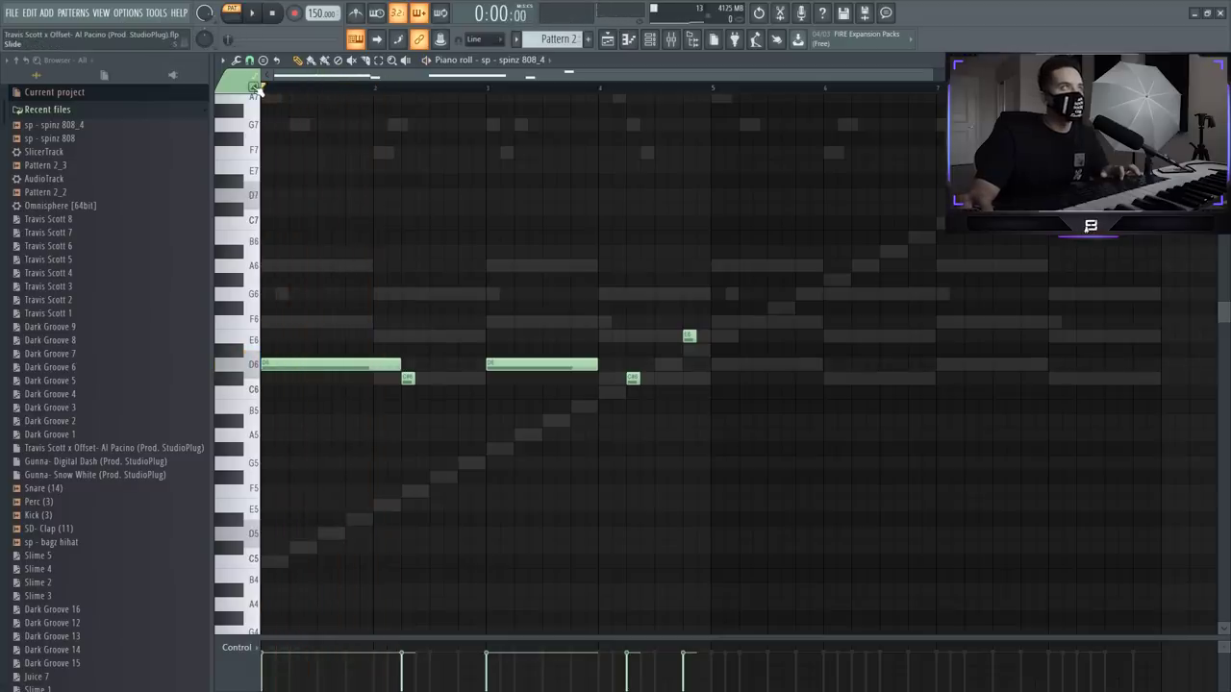
Step: Add a two-step slide note at the start of bar 2 and raise it to D7, auditioning the slide
click(382, 250)
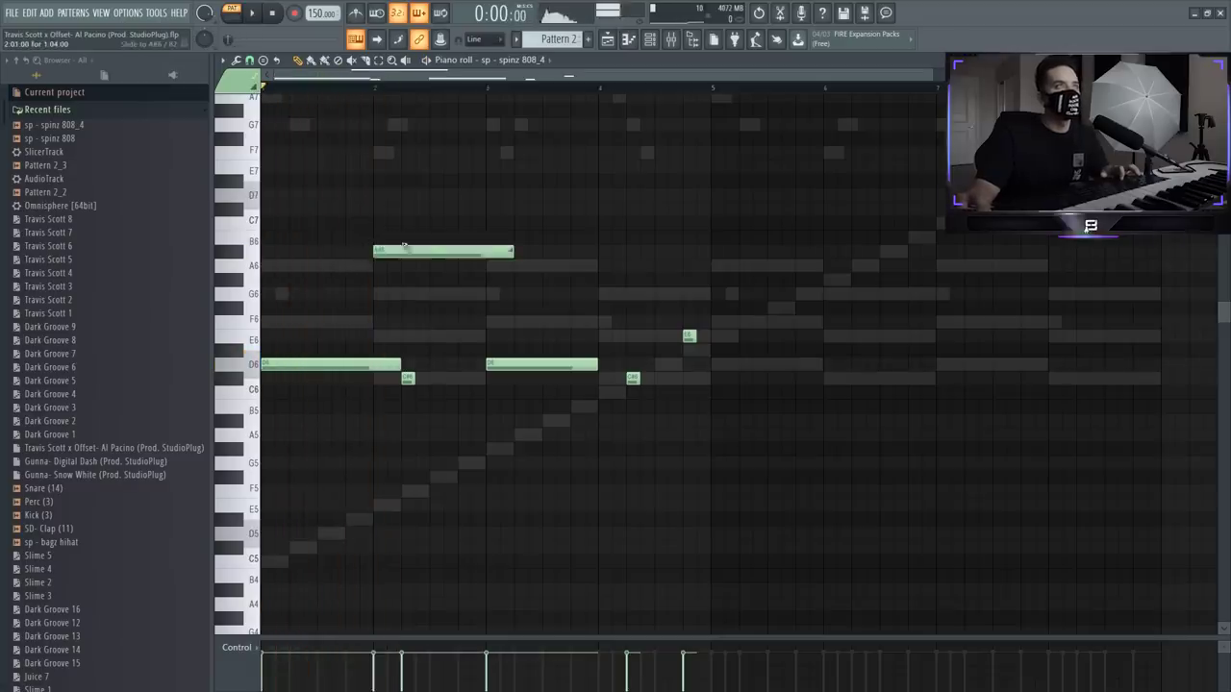
key(space)
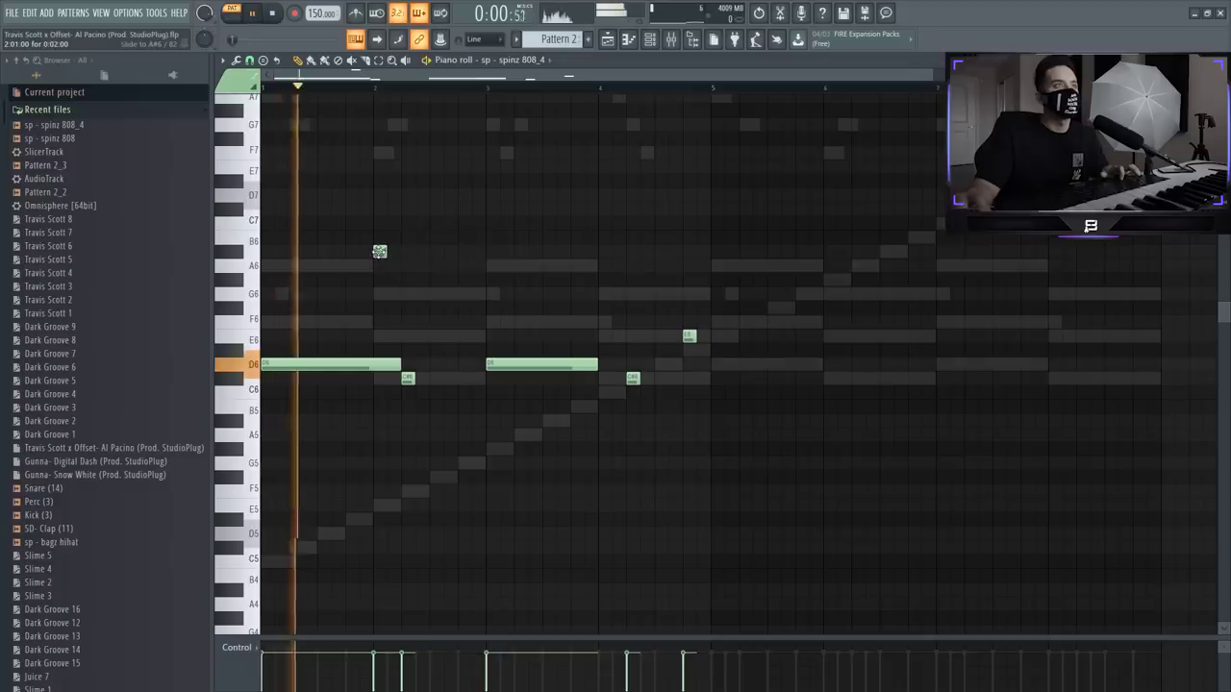
key(space)
drag(380, 251, 380, 337)
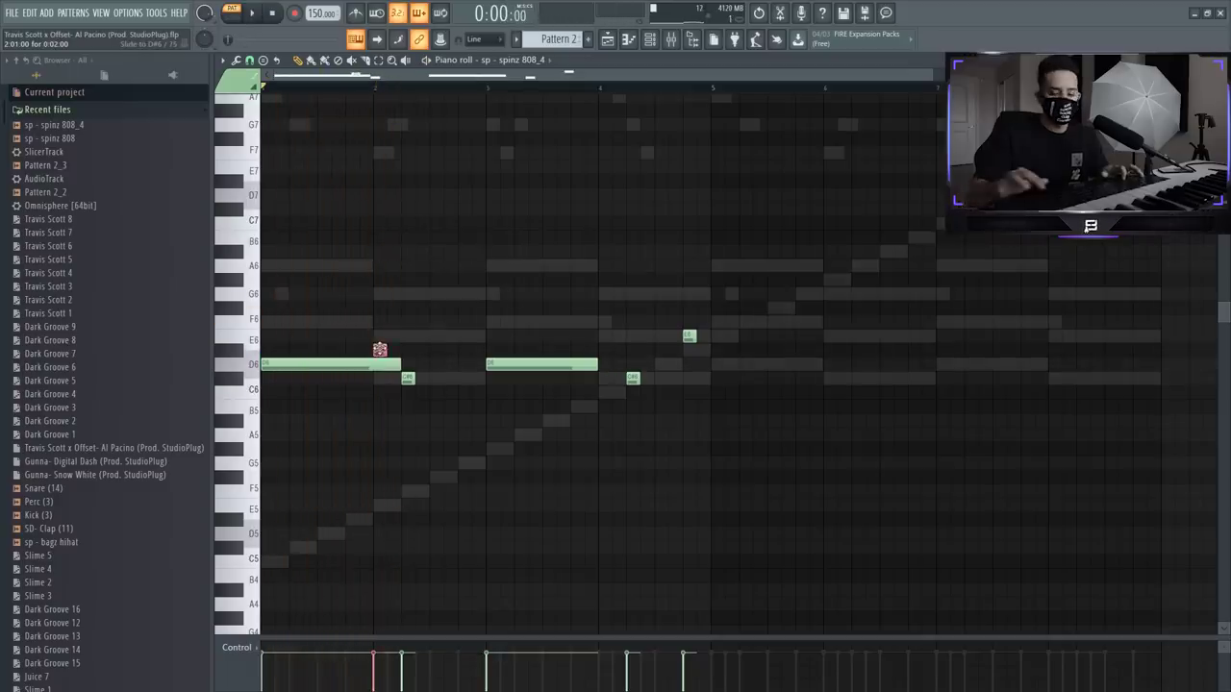
drag(380, 349, 380, 195)
key(space)
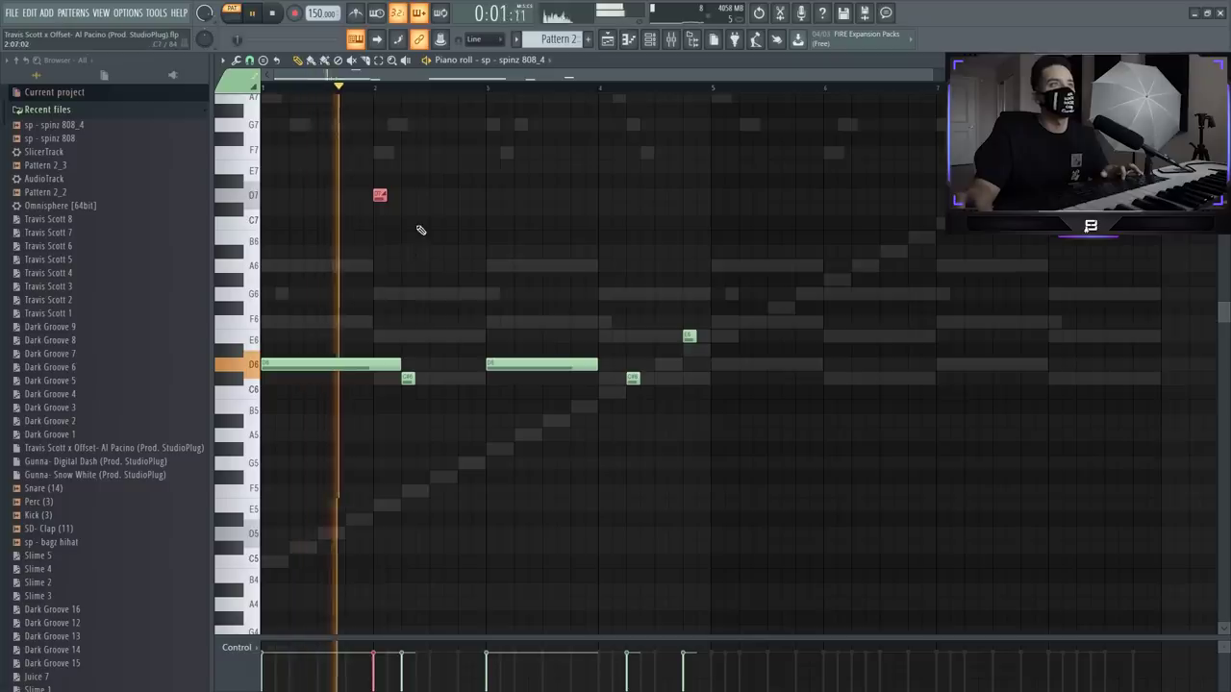
key(space)
Step: Shift the D7 slide note to 2:03, shorten it to one step and audition it
key(space)
drag(380, 197, 393, 195)
key(space)
click(249, 59)
click(273, 207)
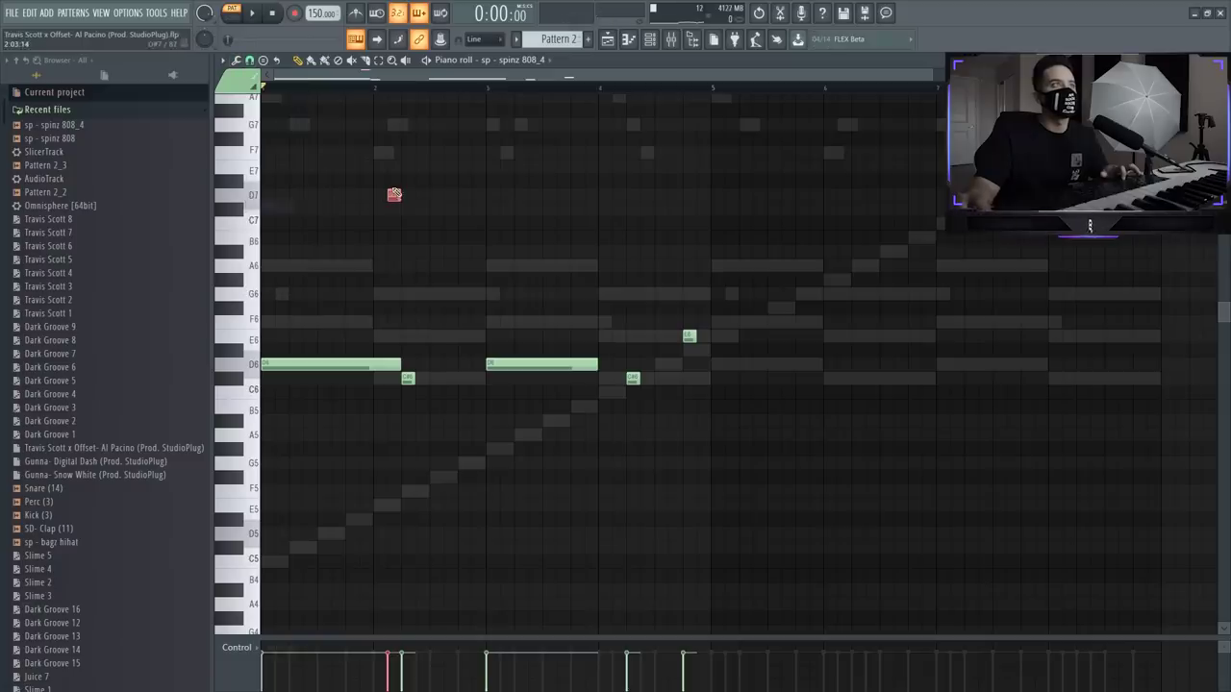
key(space)
Step: Extend the C#6 note in bar 2 up to bar 3 and add a one-step D7 slide note near the end of bar 3
drag(413, 378, 485, 388)
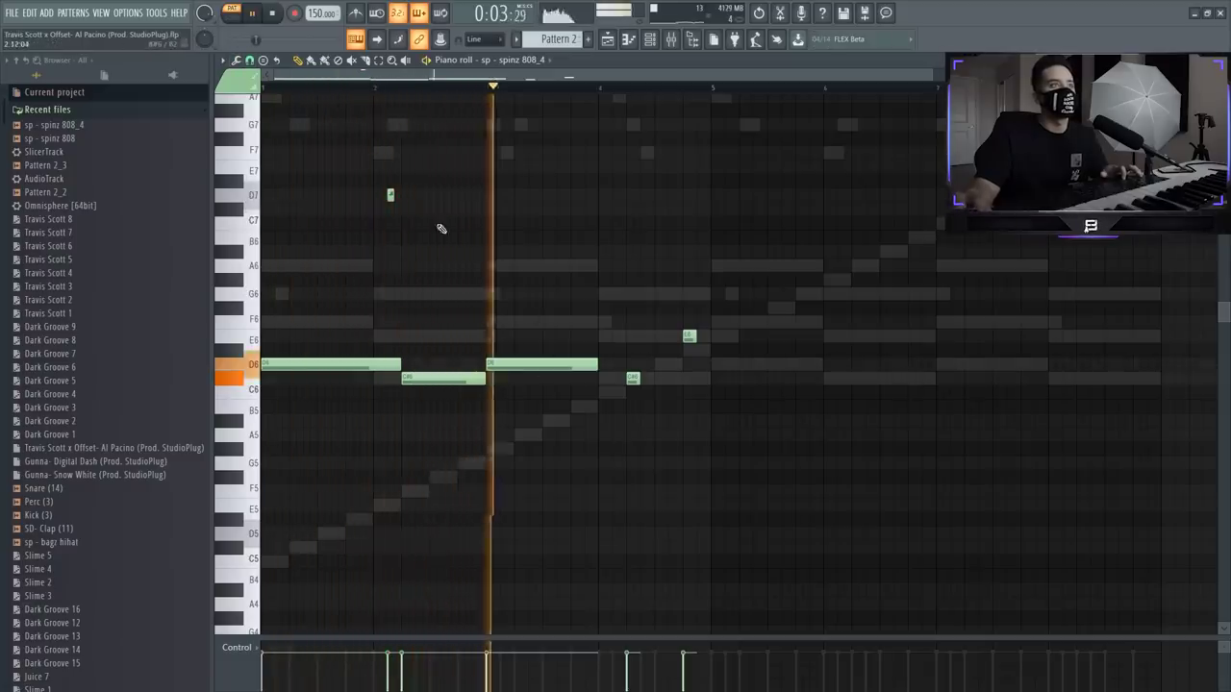
key(space)
click(603, 196)
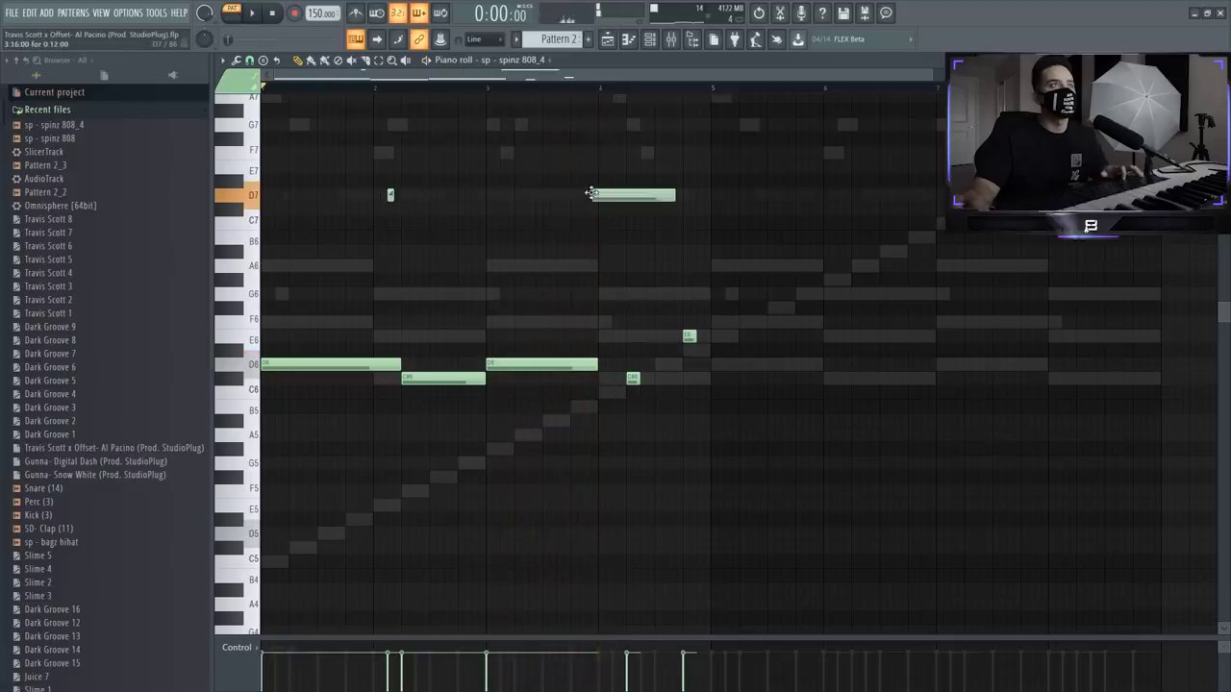
right_click(607, 198)
click(589, 195)
key(space)
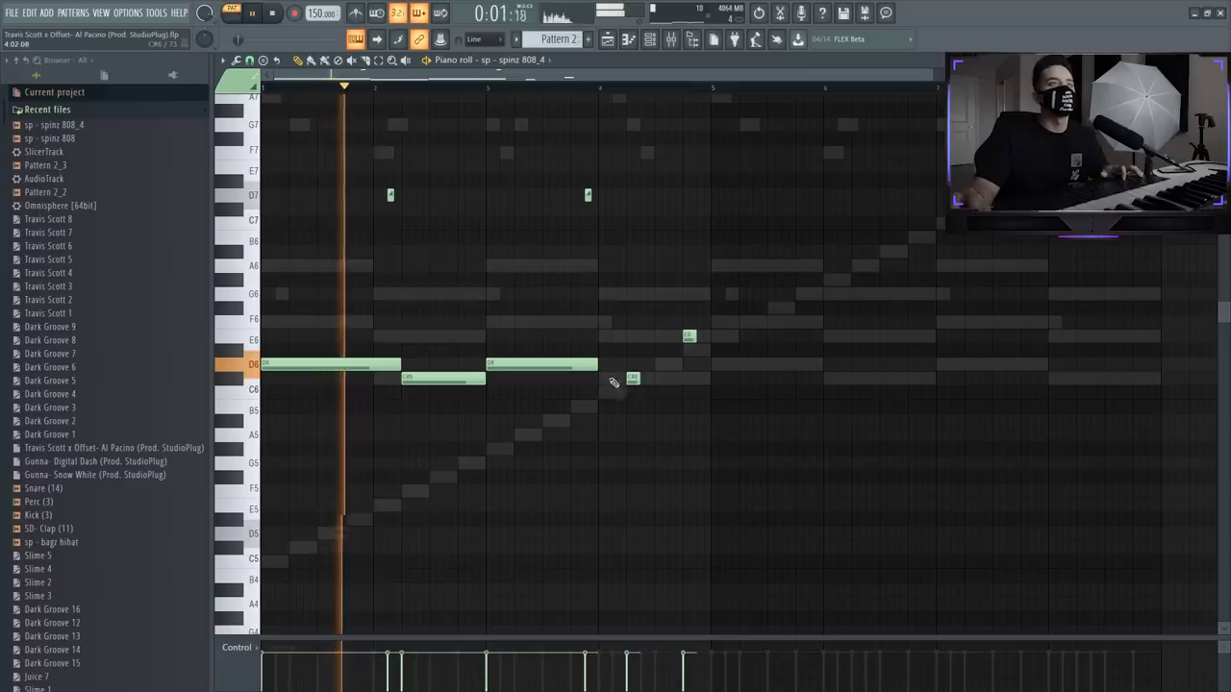
Step: Extend the C#6 and E6 notes in bar 4 and the D6 note from bar 3 to close the gaps after them
drag(638, 379, 682, 379)
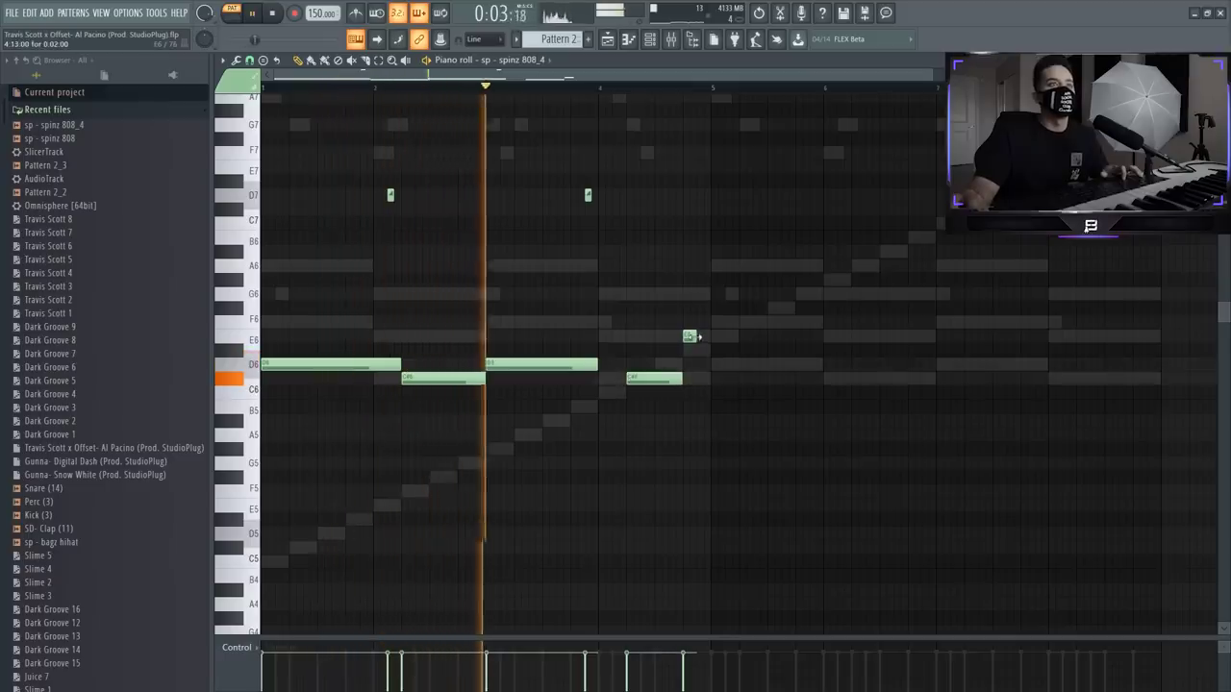
drag(695, 336, 711, 337)
drag(602, 365, 626, 365)
Step: Replace the bar 3 slide with a D7 slide note at 4:03 and make the E6 note run from 4:11 to the end of bar 4
right_click(585, 195)
click(613, 195)
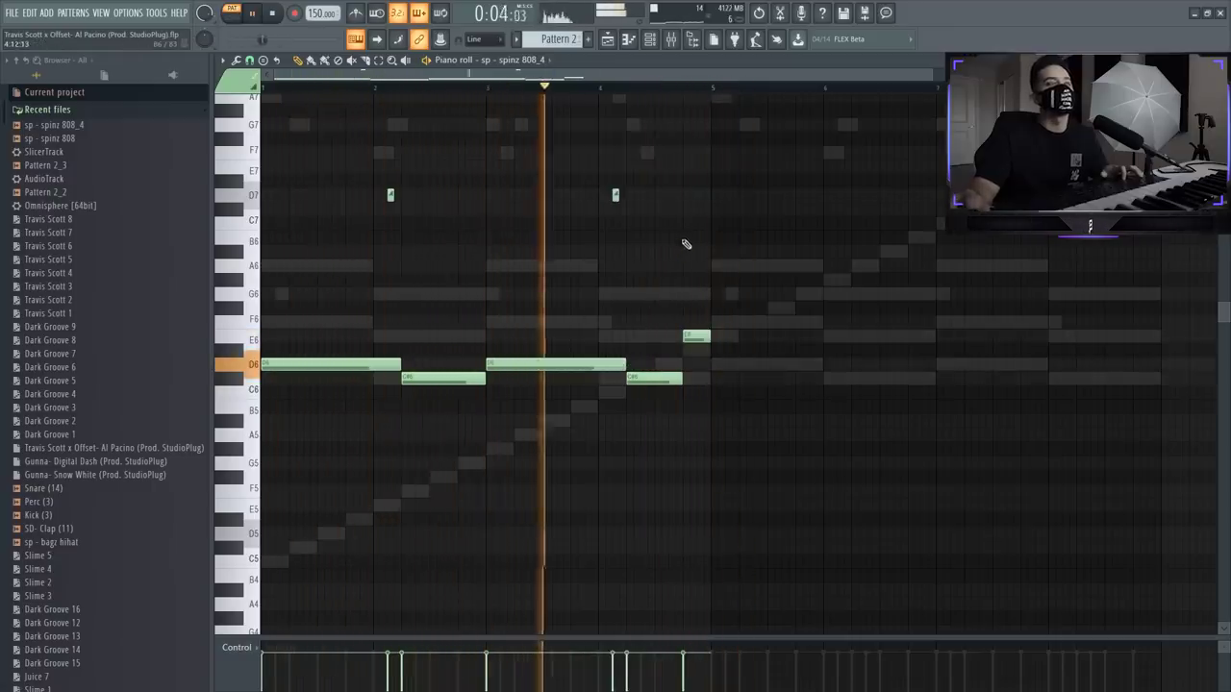
key(space)
mouse_move(694, 341)
mouse_down()
mouse_move(673, 342)
mouse_move(705, 339)
mouse_up()
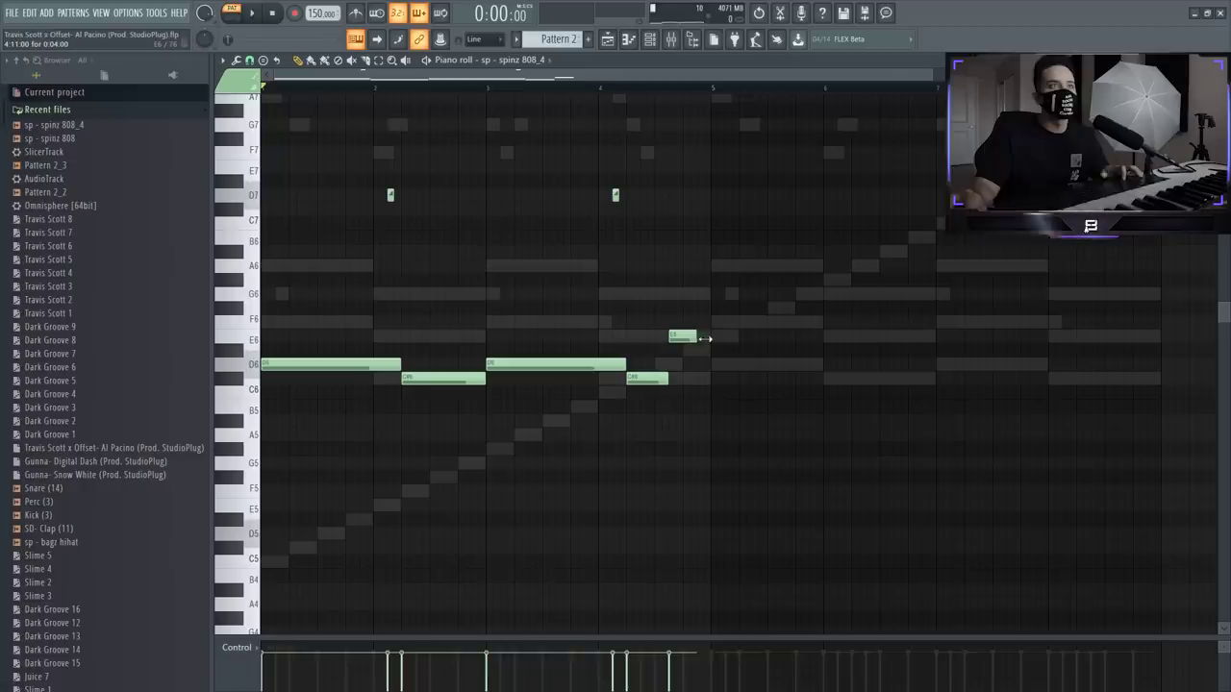
Step: Duplicate the four-bar 808 line into the following four bars, transpose all notes down one octave and play it
key(ctrl+b)
key(ctrl+d)
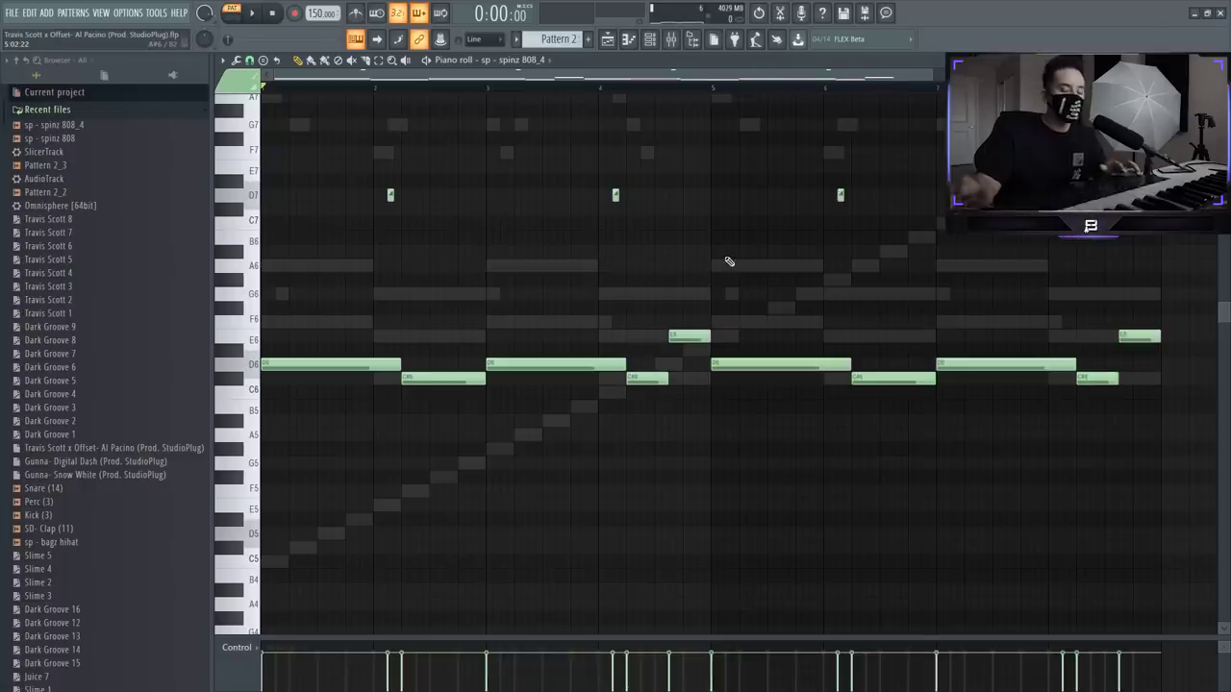
key(ctrl+Down)
scroll(490, 314, down, 3)
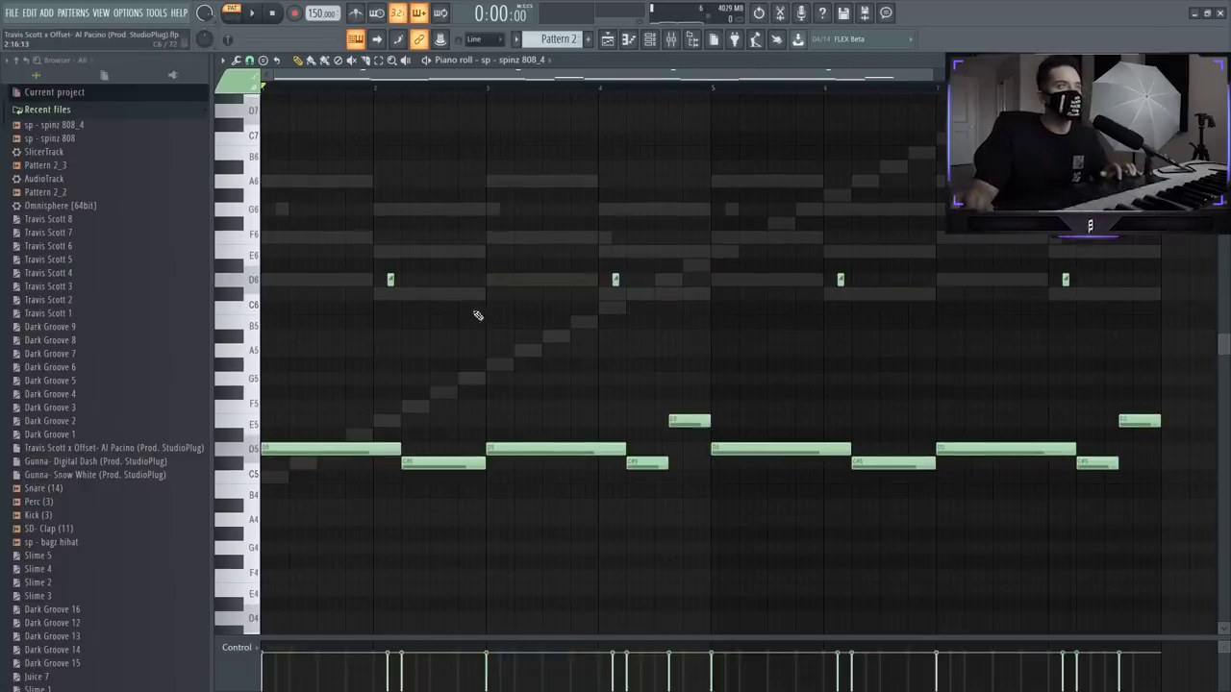
key(space)
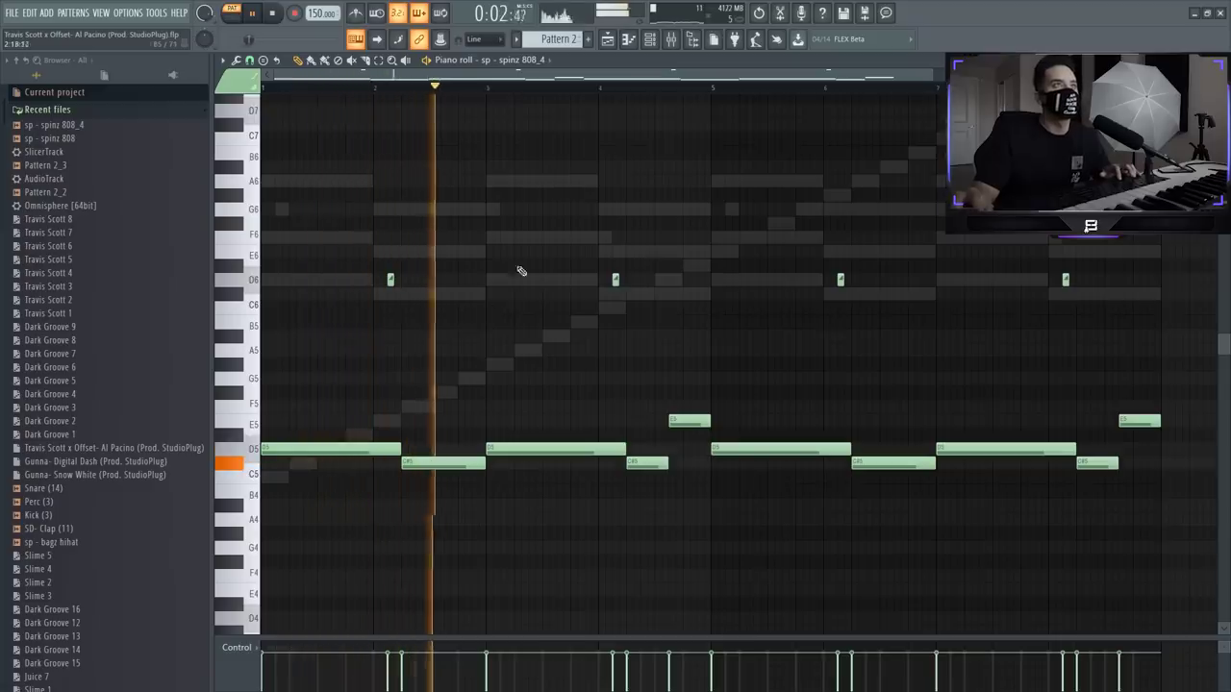
Step: Transpose the whole 808 line down four semitones and play it together with the Pattern 2_2 #2 and Pattern 2_3 #2 channels
click(652, 42)
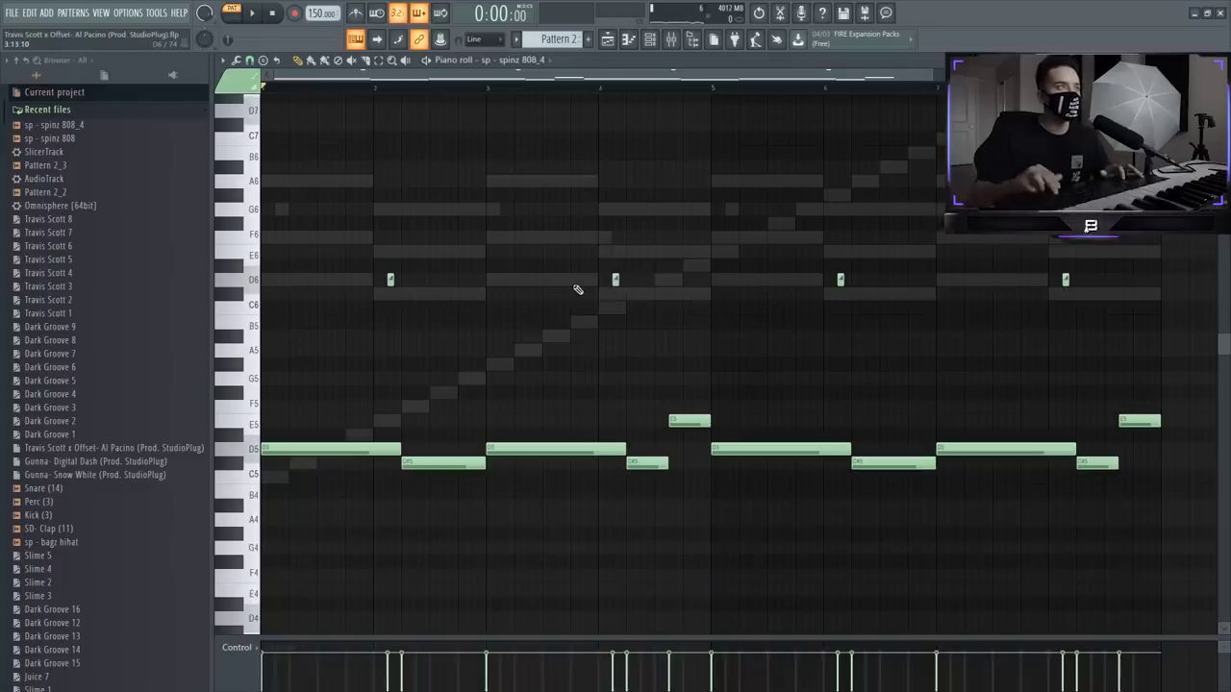
key(Down)
key(Down)
key(Down)
key(Down)
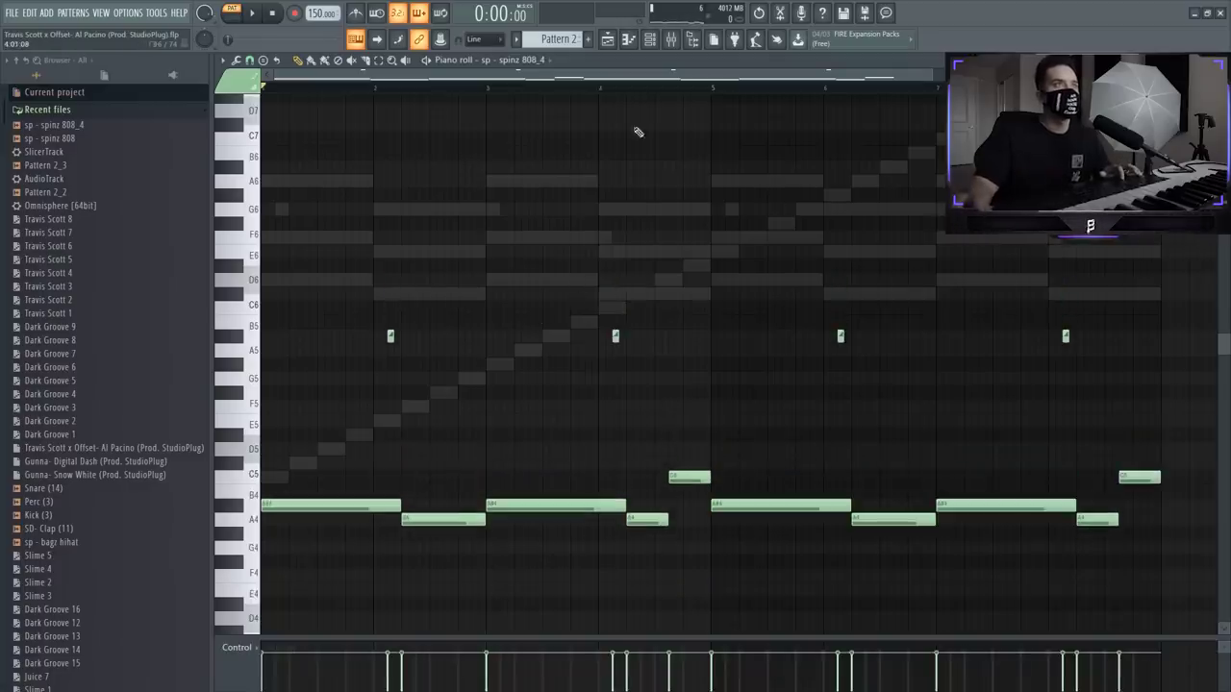
click(651, 40)
key(space)
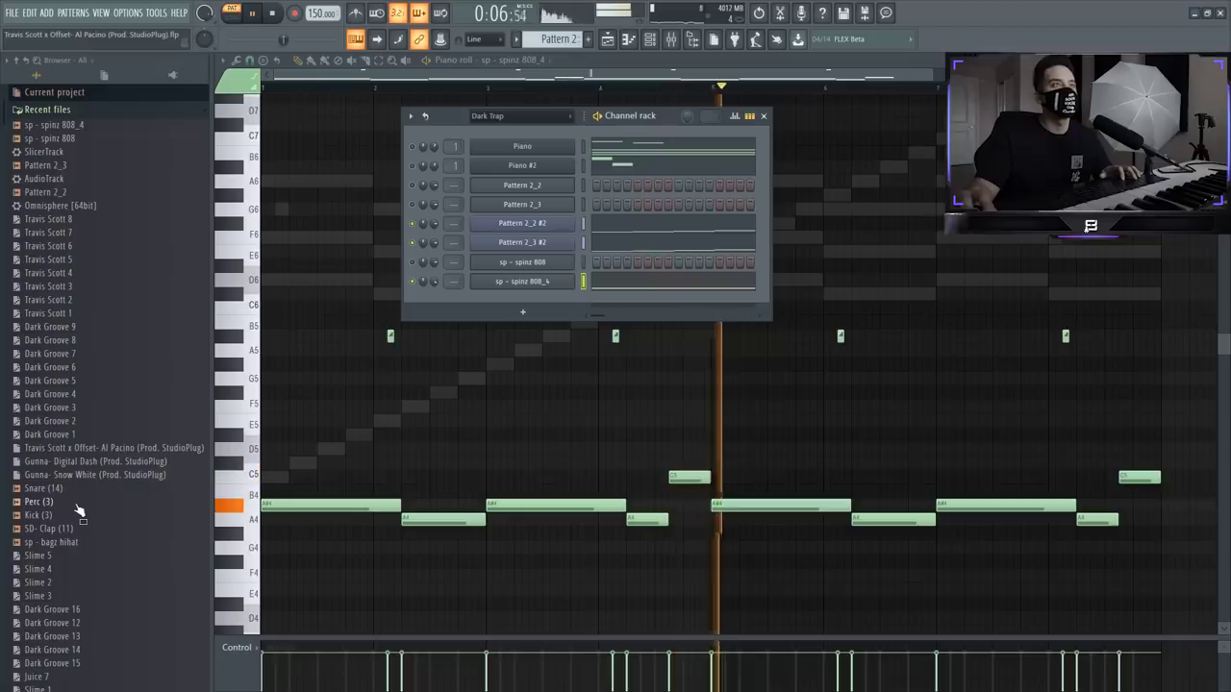
Step: Add the samples Kick (3), Perc (3), Snare (14), sp - bagz hihat and sp - plug openhat as new channels
drag(455, 123, 443, 137)
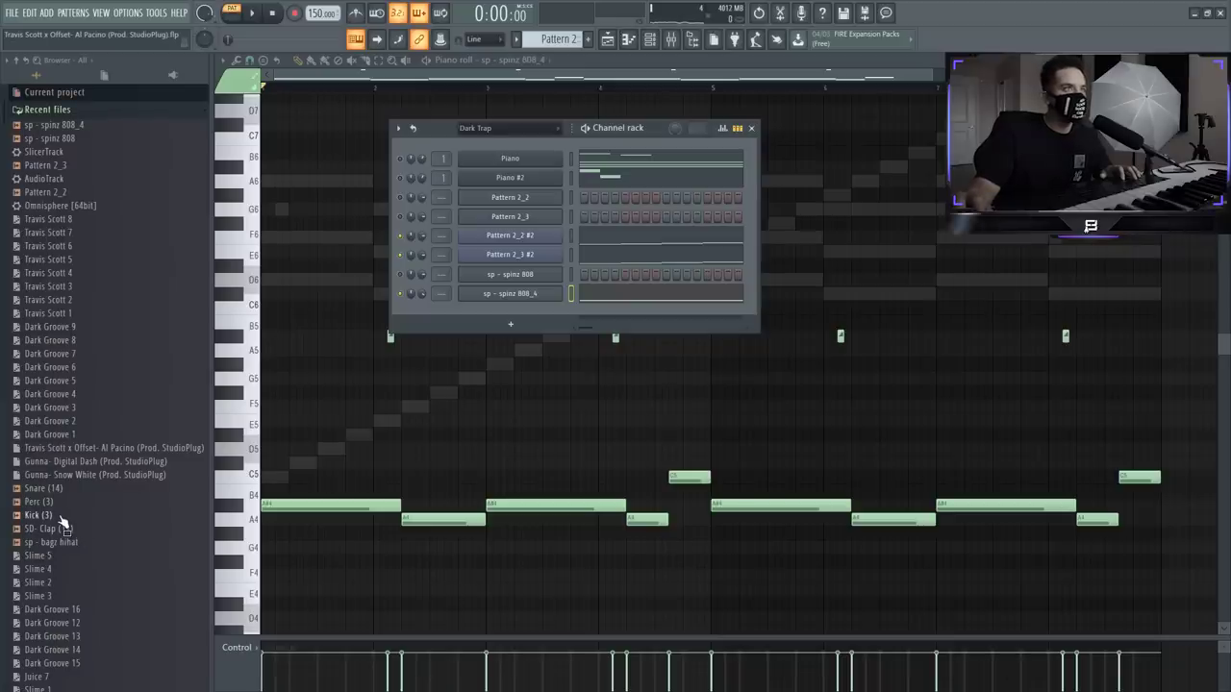
drag(63, 522, 337, 375)
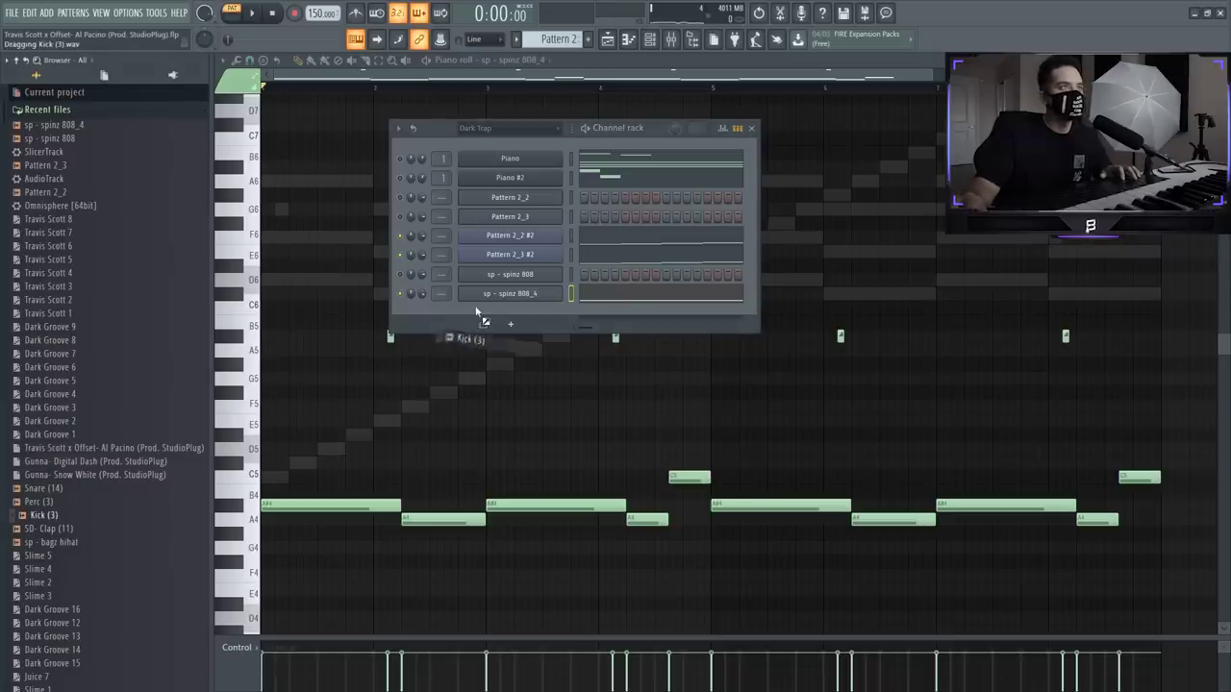
drag(478, 312, 479, 316)
drag(63, 521, 481, 353)
drag(72, 520, 473, 366)
click(66, 544)
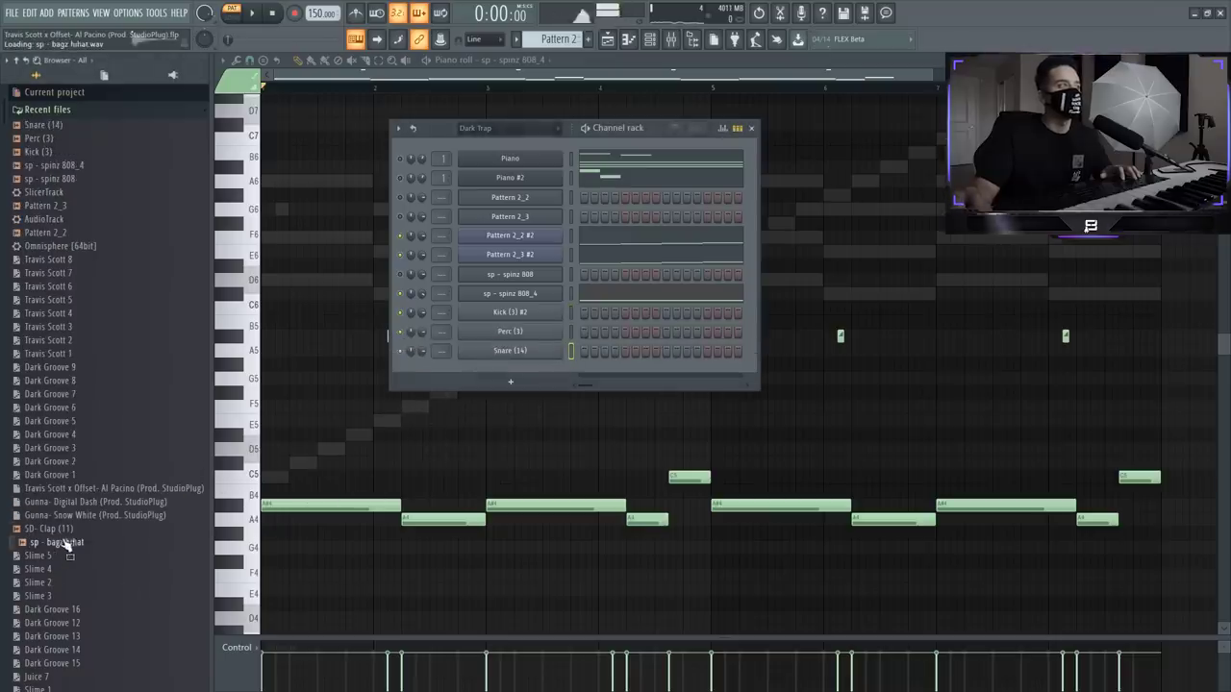
drag(484, 366, 486, 369)
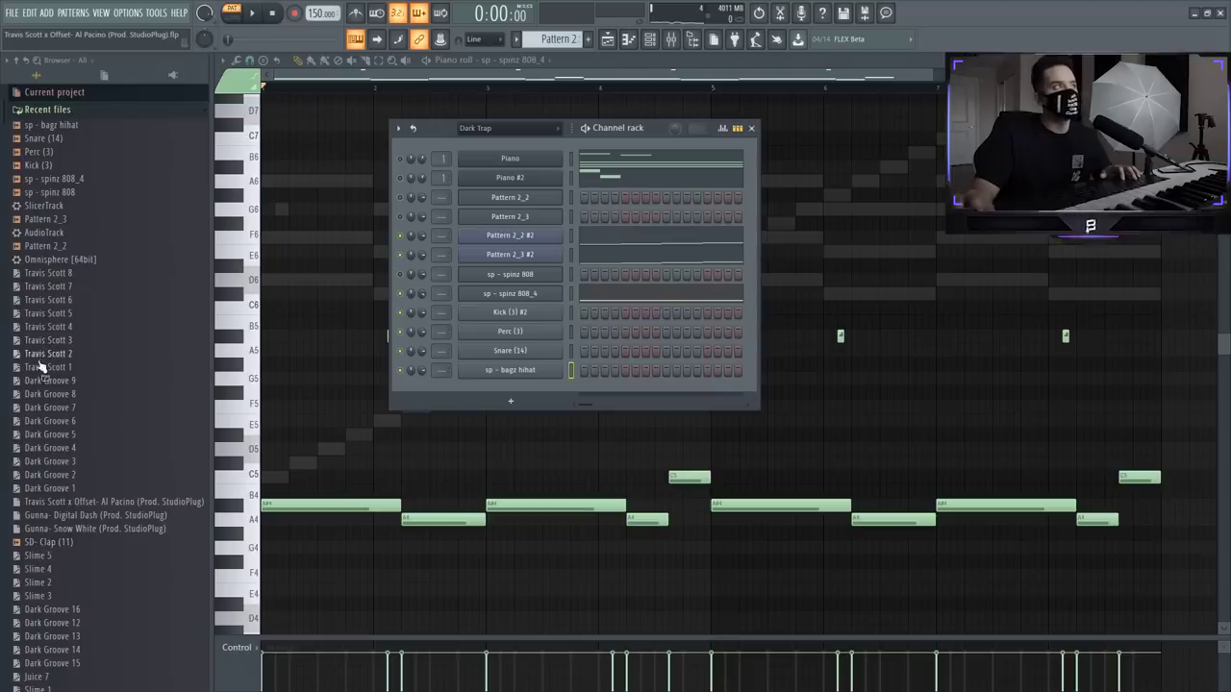
scroll(62, 432, down, 8)
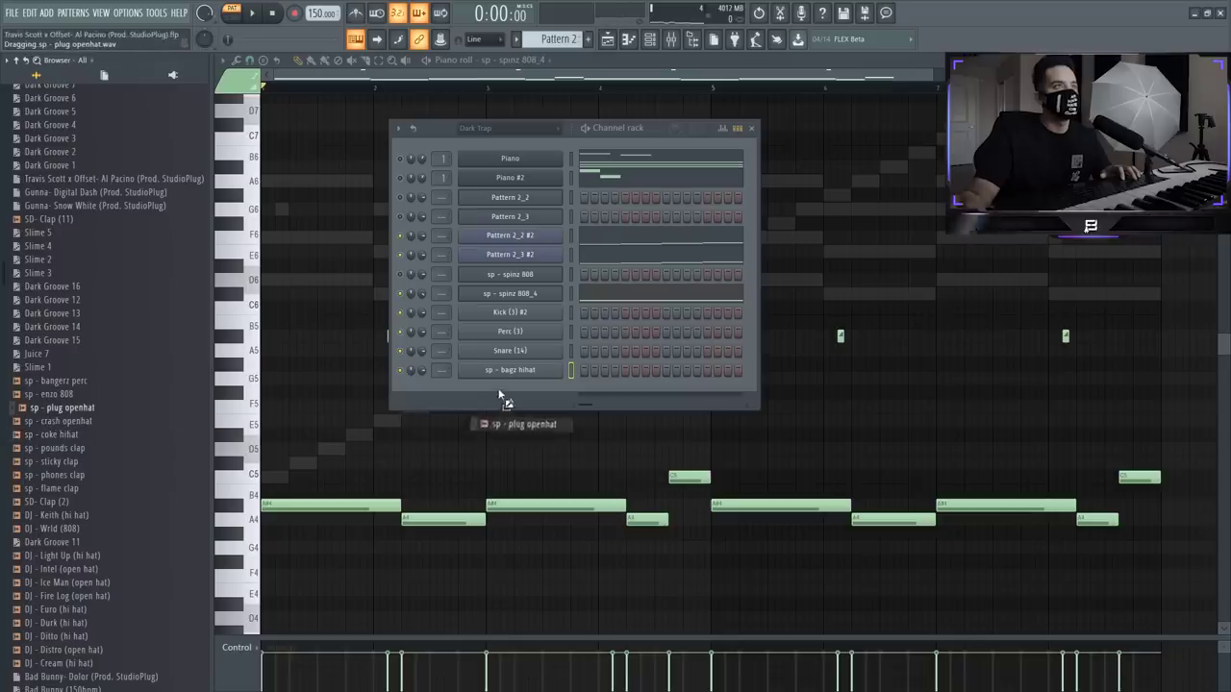
drag(500, 394, 549, 406)
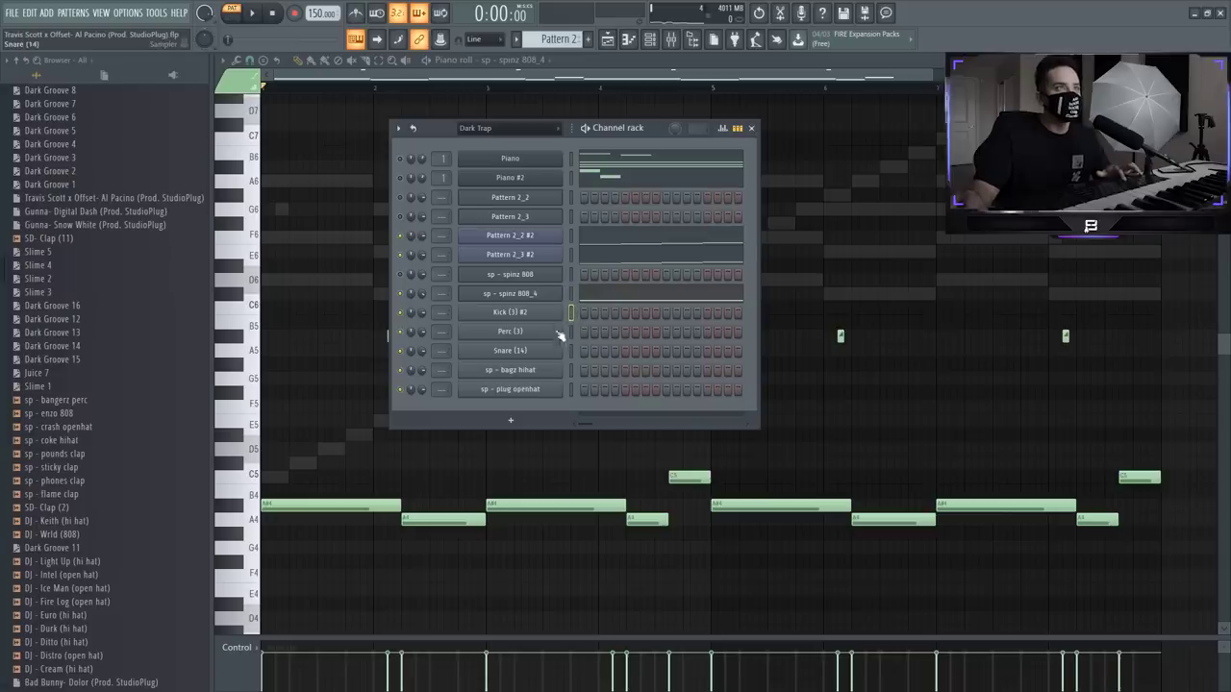
Step: Paste the 808 notes into the Kick (3) #2 channel and delete the four short slide notes
key(ctrl+v)
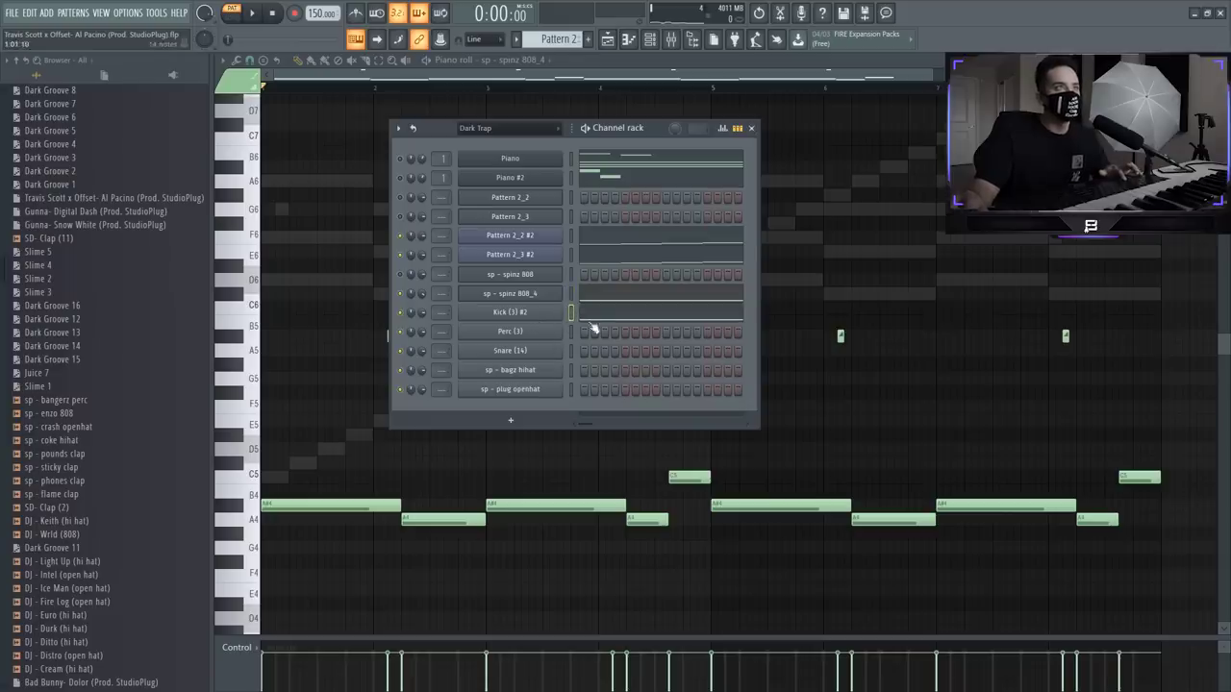
click(589, 321)
ctrl+click(237, 336)
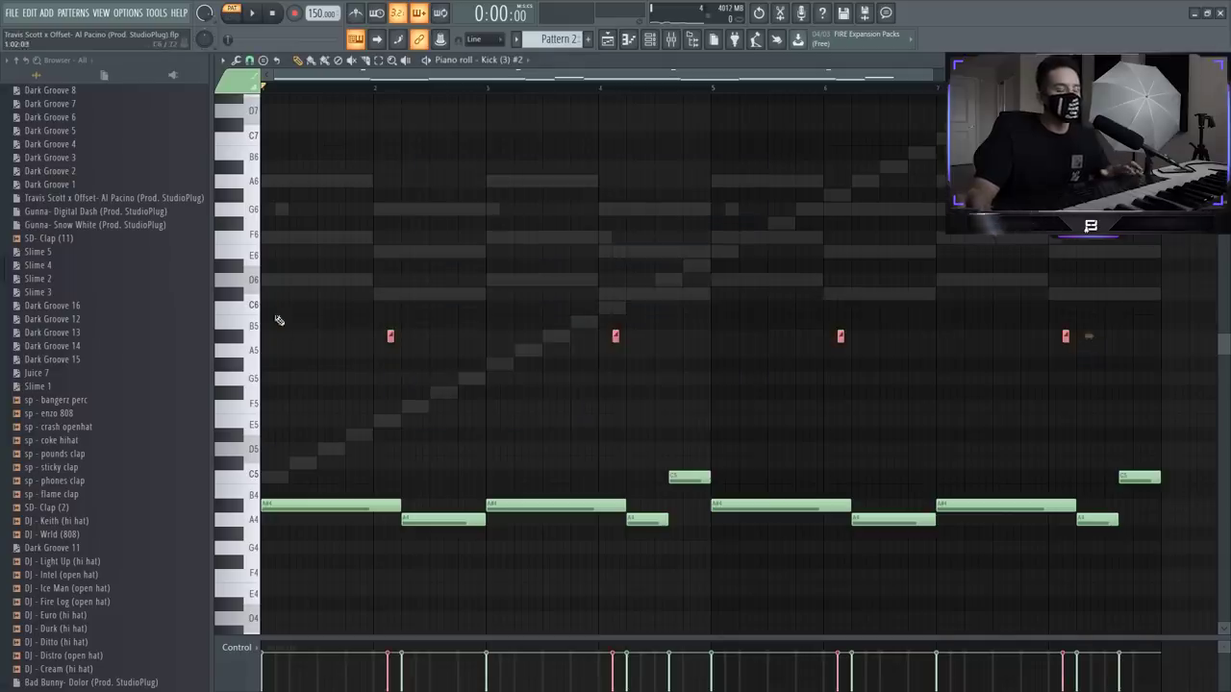
key(Delete)
Step: Move all the kick notes onto A4 and play the pattern
scroll(332, 475, down, 4)
key(Down)
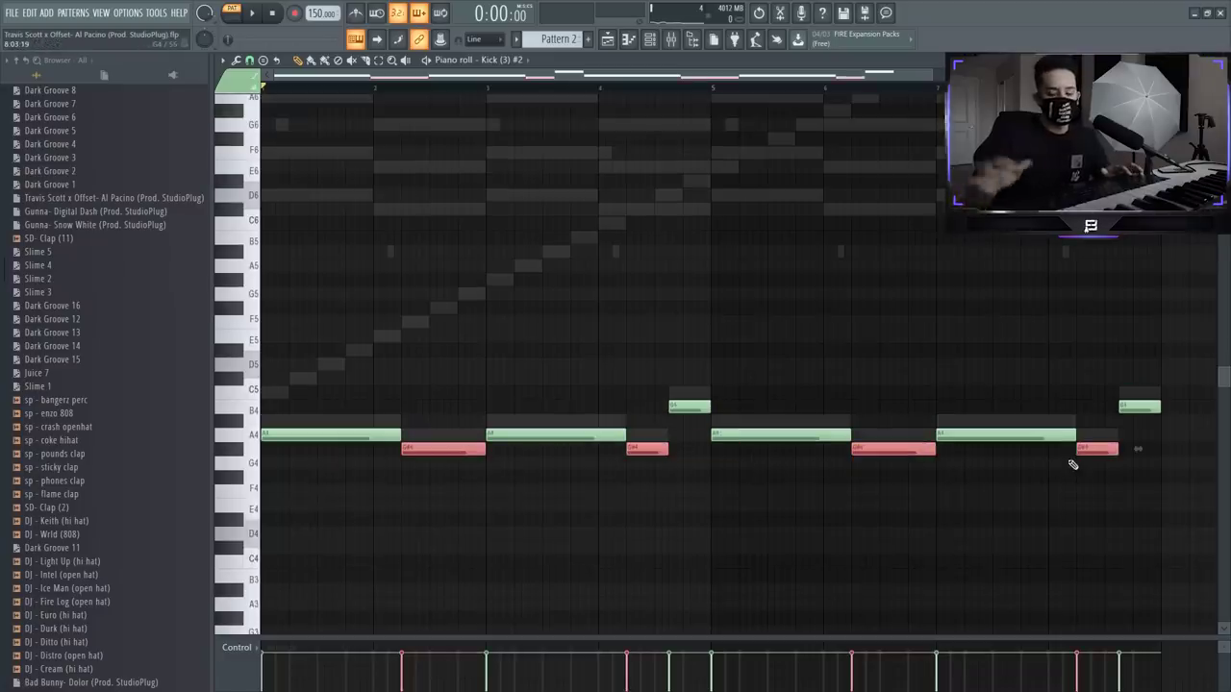
key(Up)
drag(669, 423, 1200, 363)
key(Down)
key(Down)
key(space)
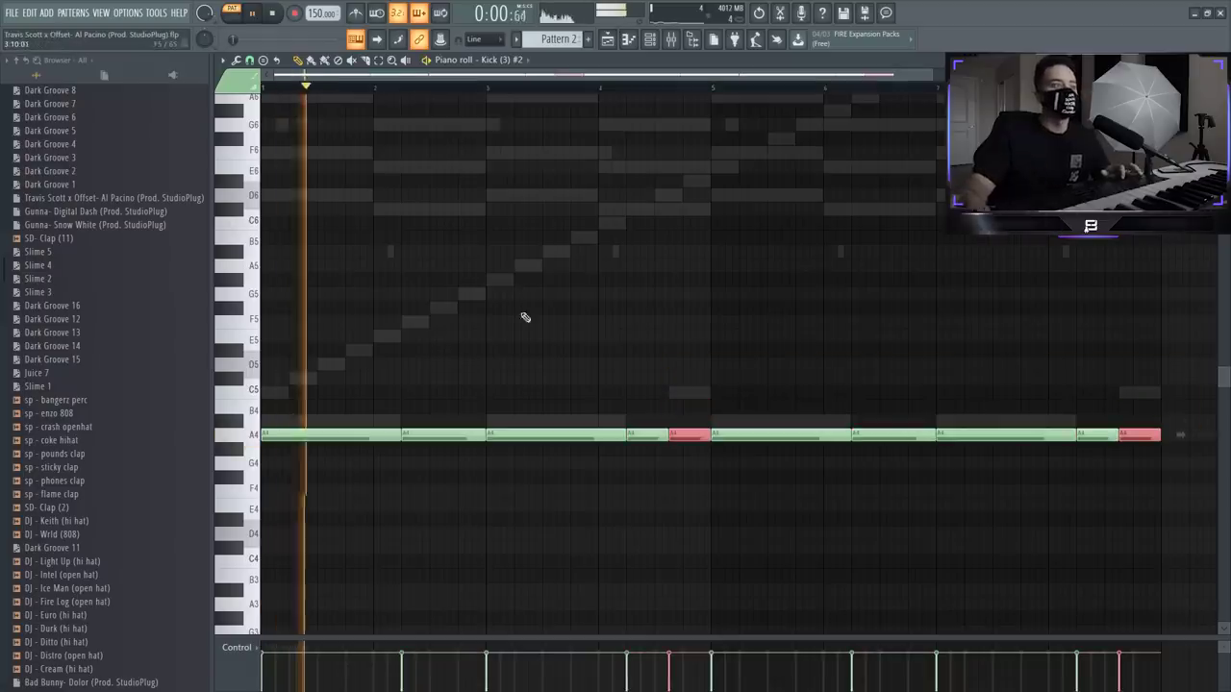
key(ctrl+a)
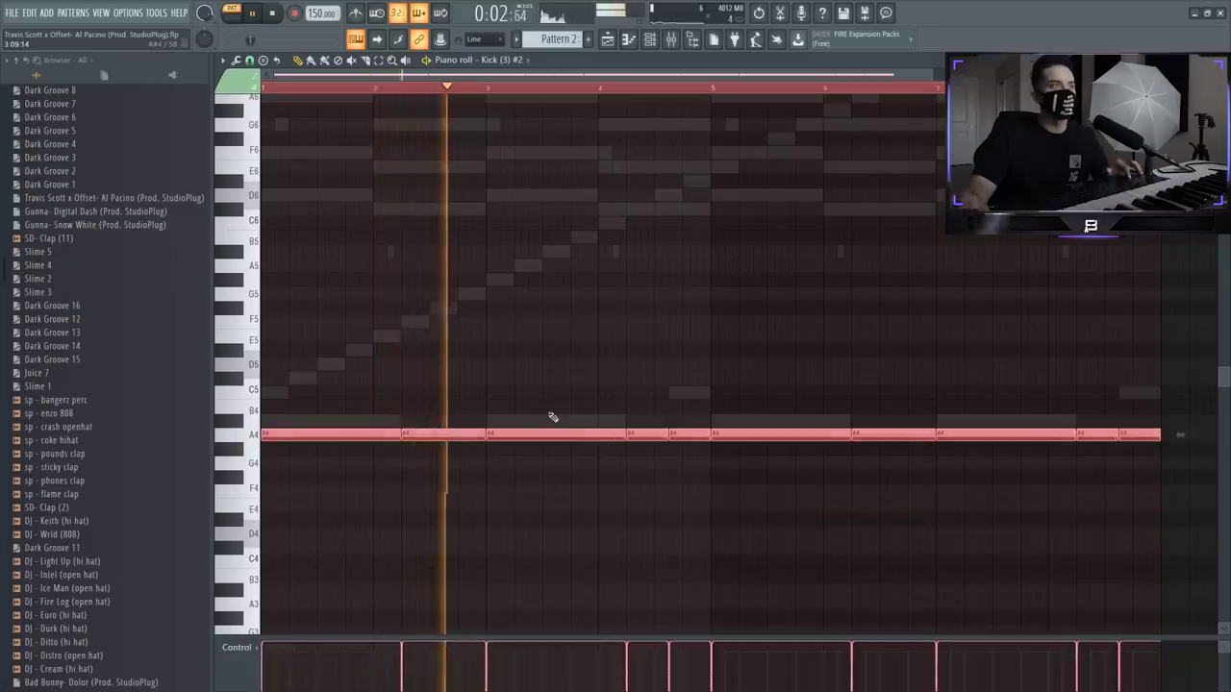
key(ctrl+d)
Step: Record a live Perc (3) line at C5 with one hit in the middle of each of the eight bars and check its notes
click(650, 39)
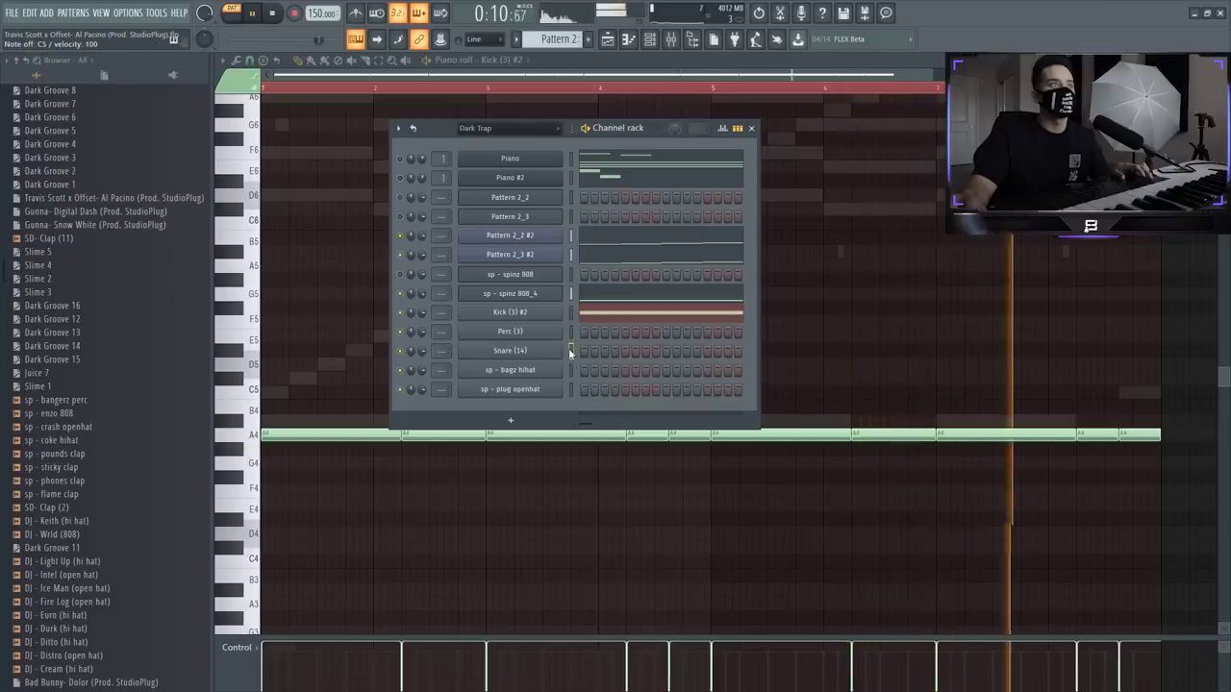
key(space)
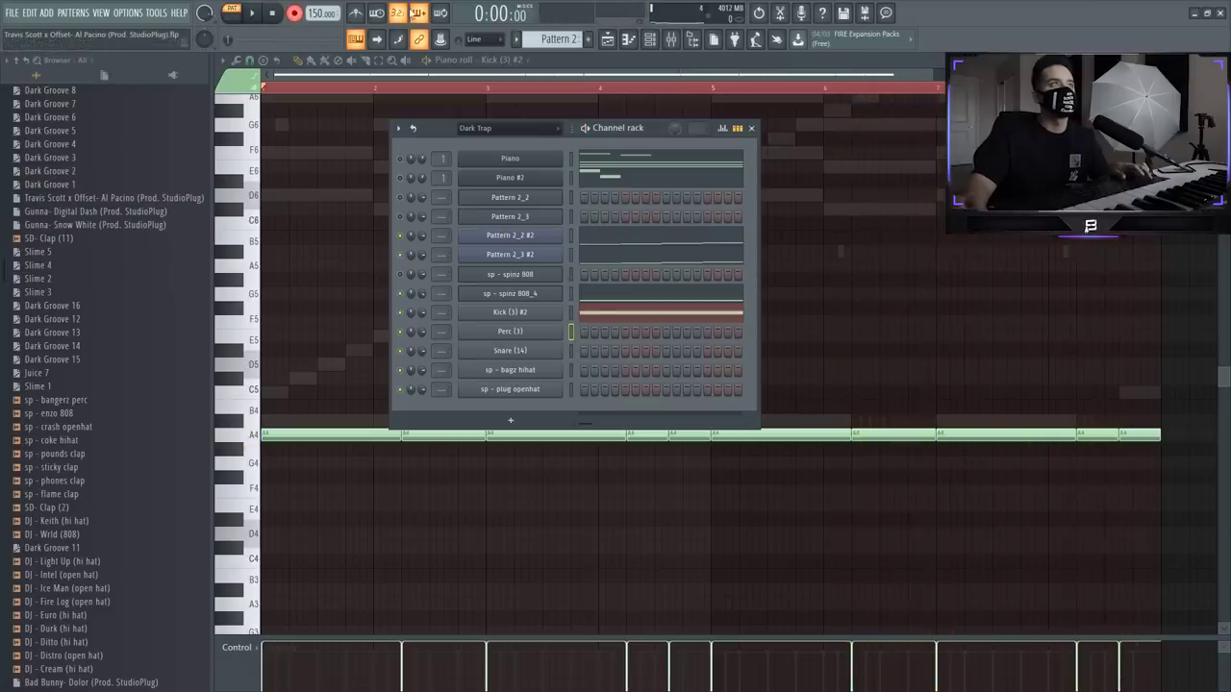
key(space)
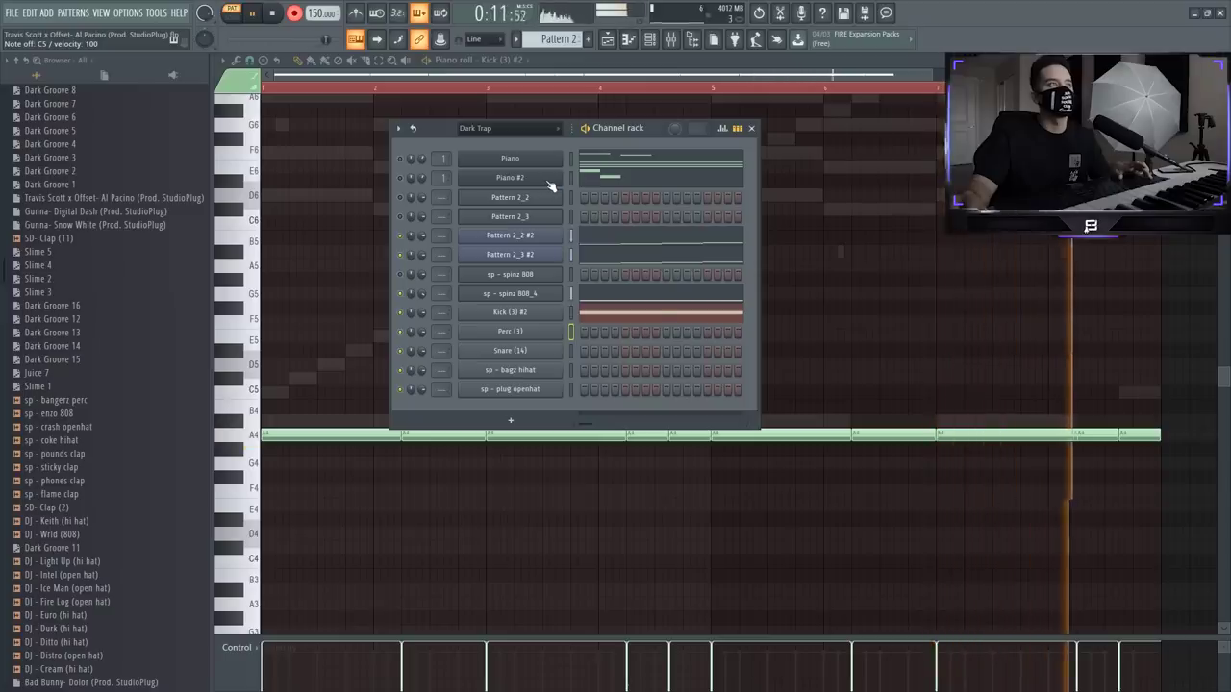
key(space)
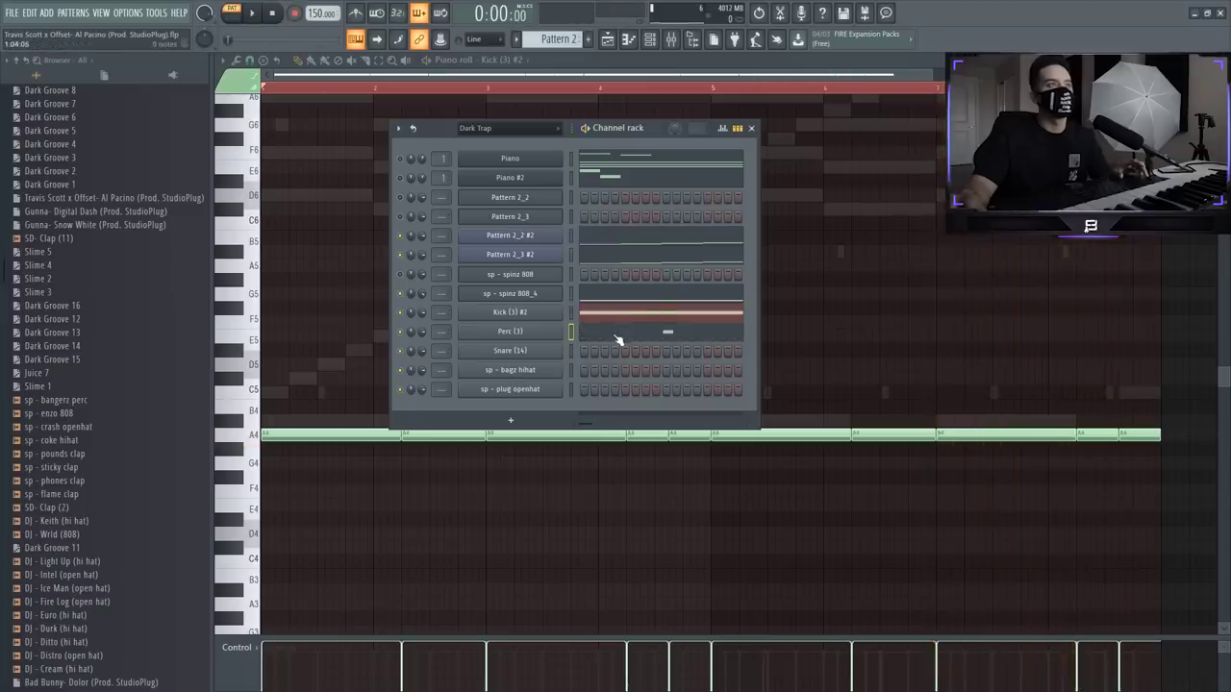
click(617, 335)
key(space)
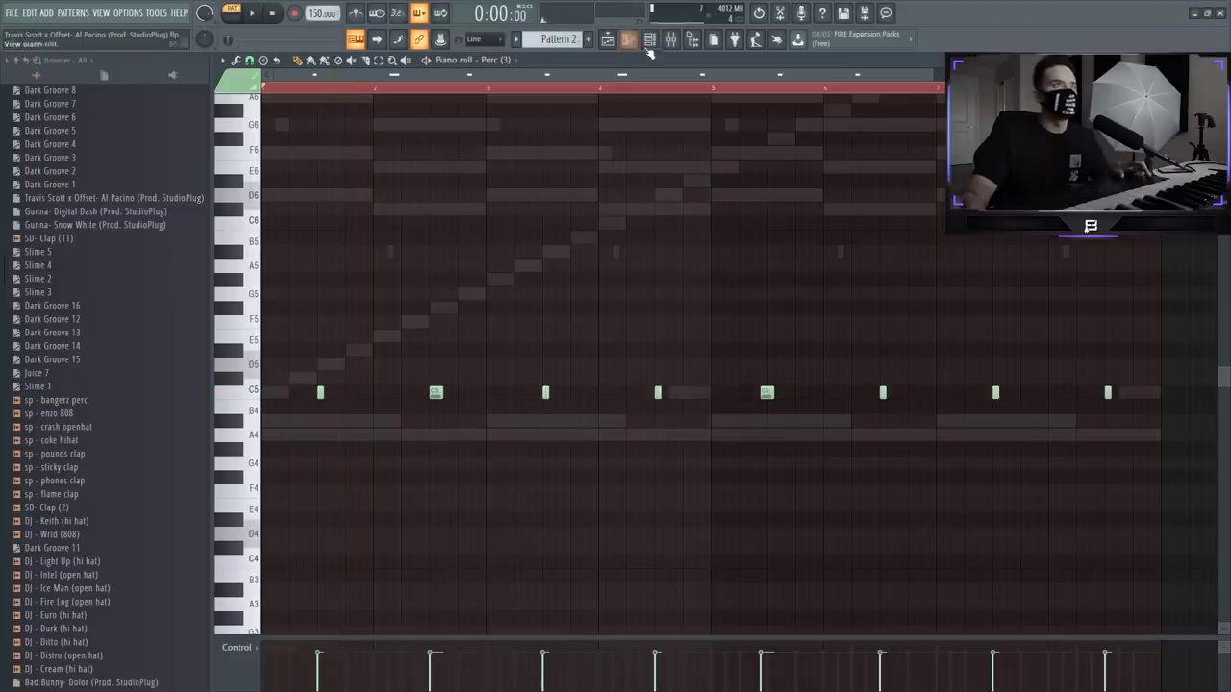
click(649, 45)
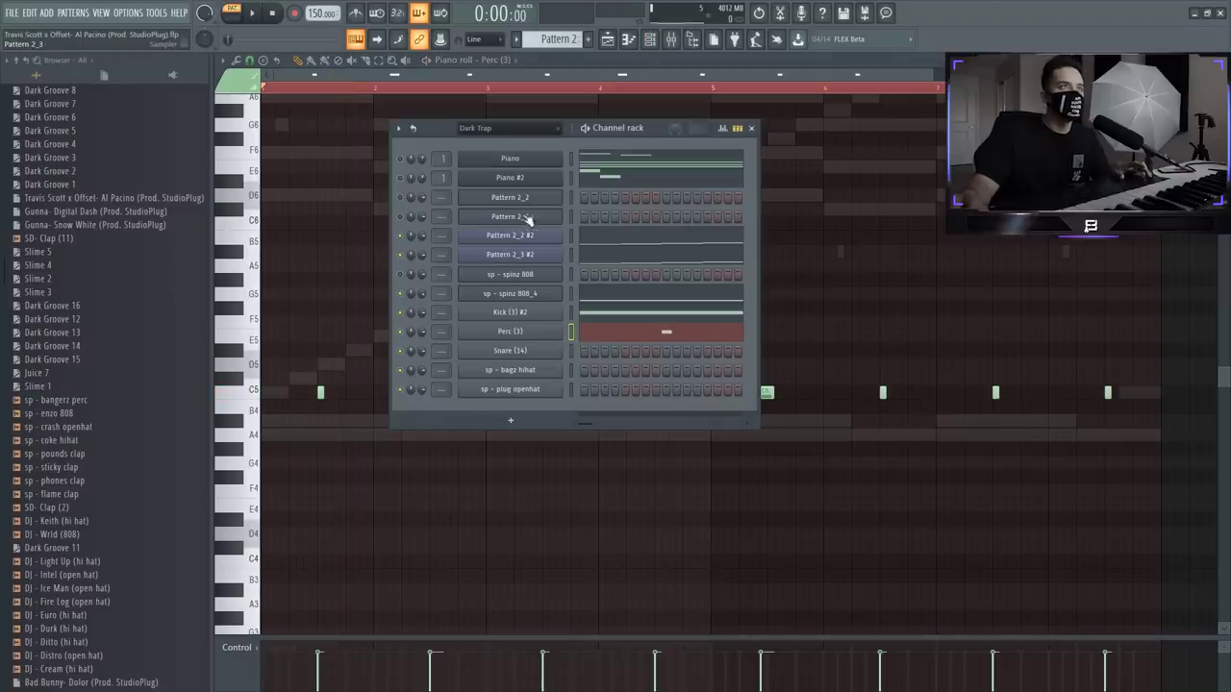
Step: Replace the Snare (14) channel's sample with SD- Rim (8) from the Sound Drip kit
click(569, 352)
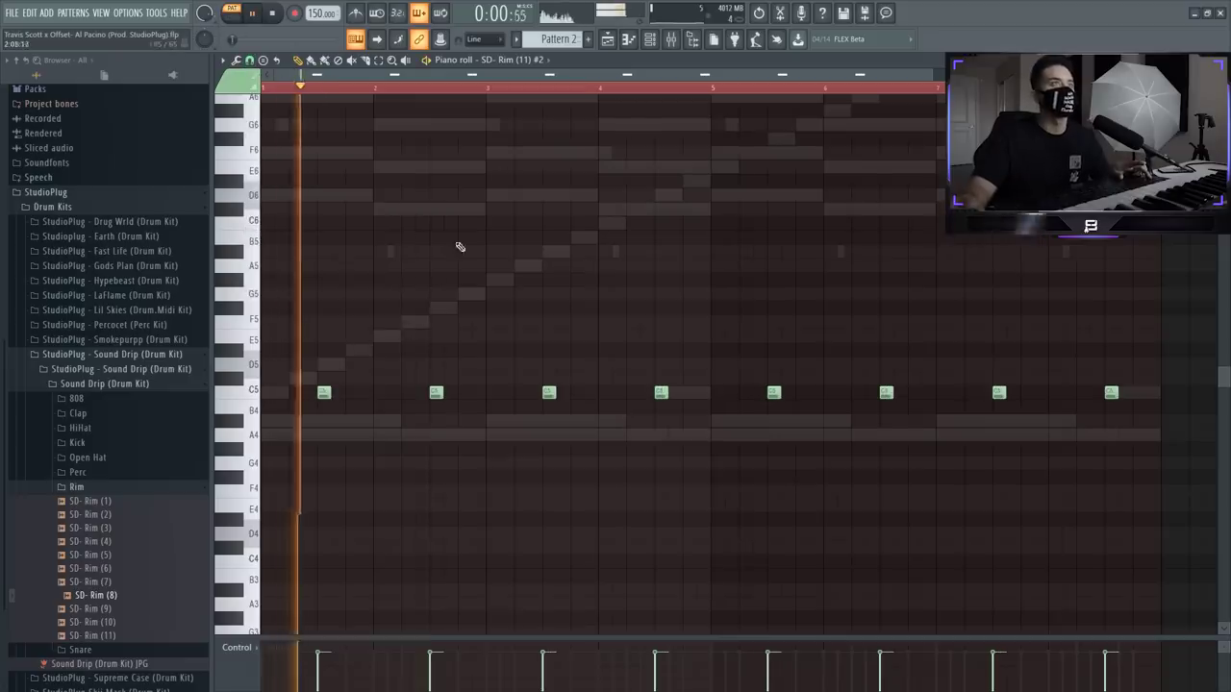
key(F6)
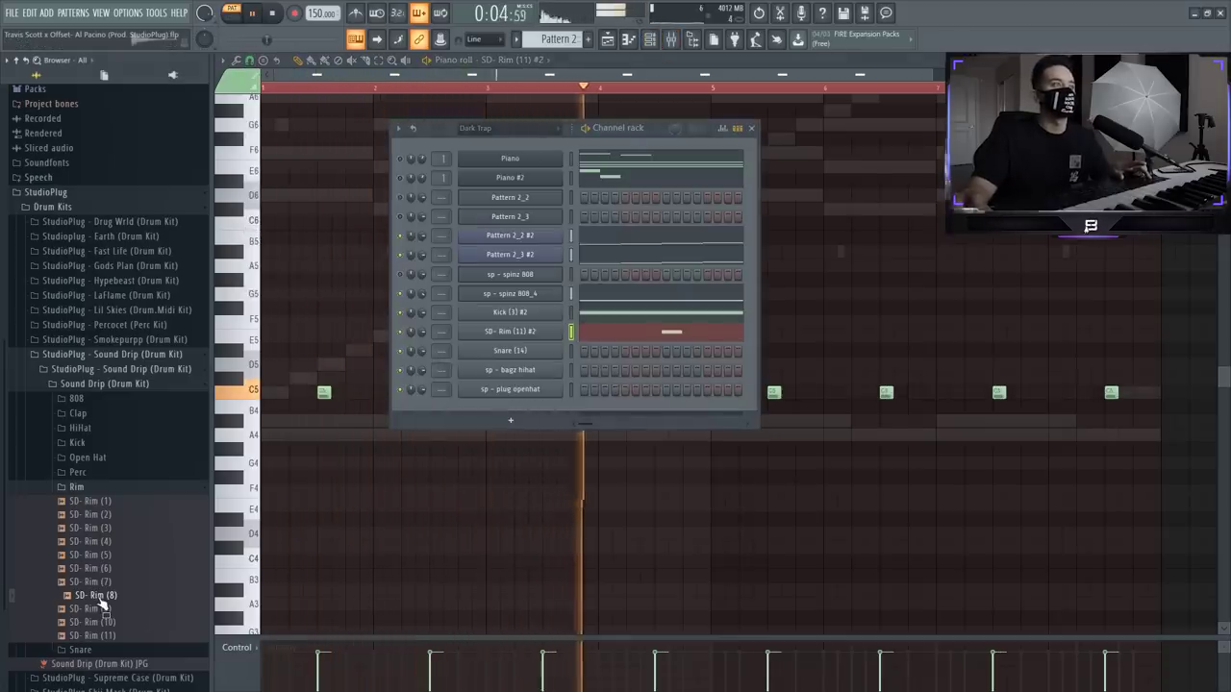
drag(106, 603, 488, 350)
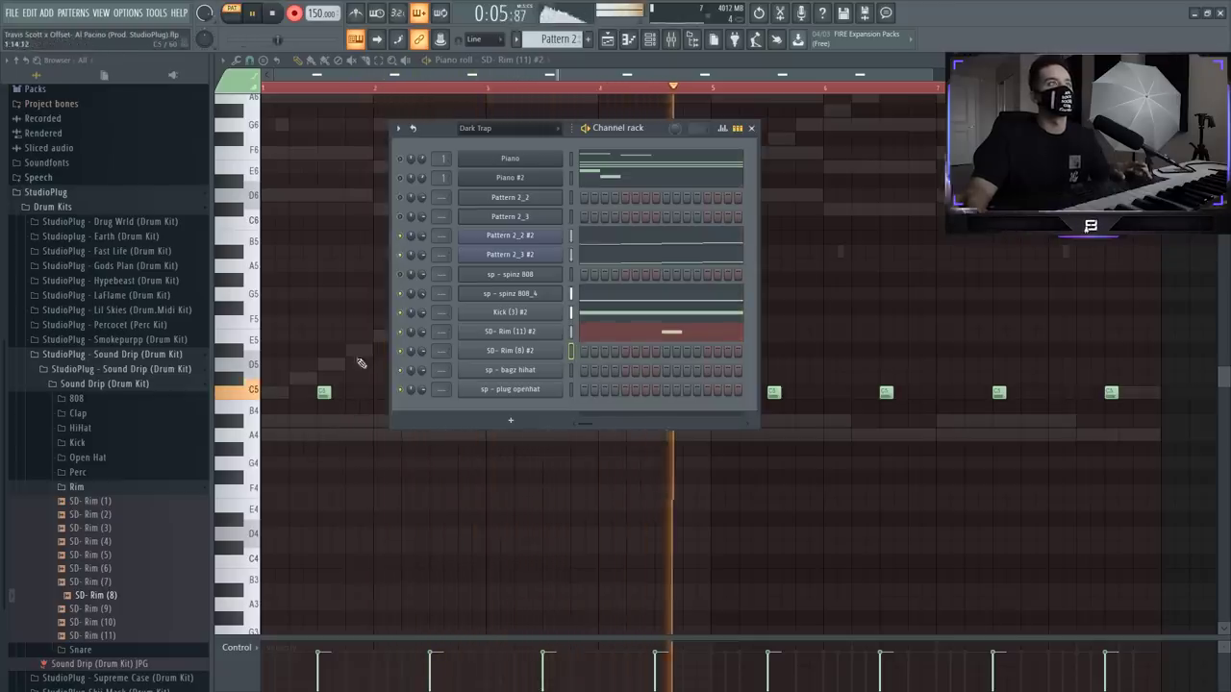
Step: Finish recording three SD- Rim (8) #2 hits in bars 2 to 4, duplicate them into the following four bars and play the pattern
key(space)
click(622, 353)
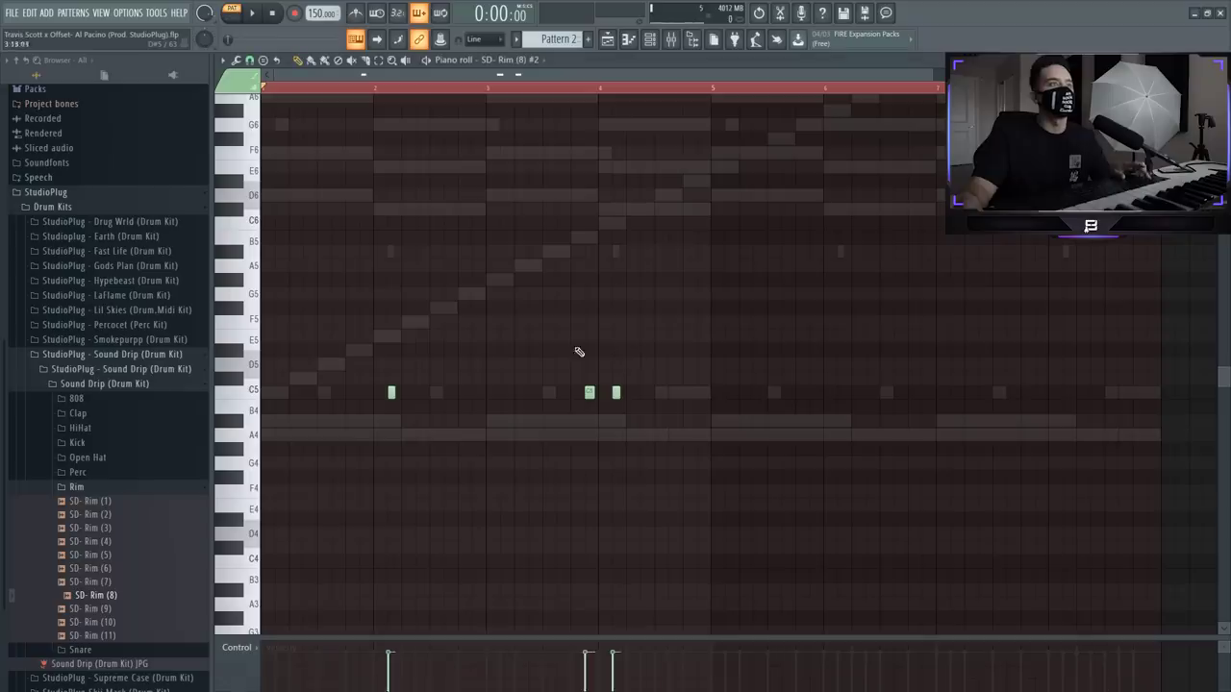
drag(719, 91, 117, 146)
key(ctrl+b)
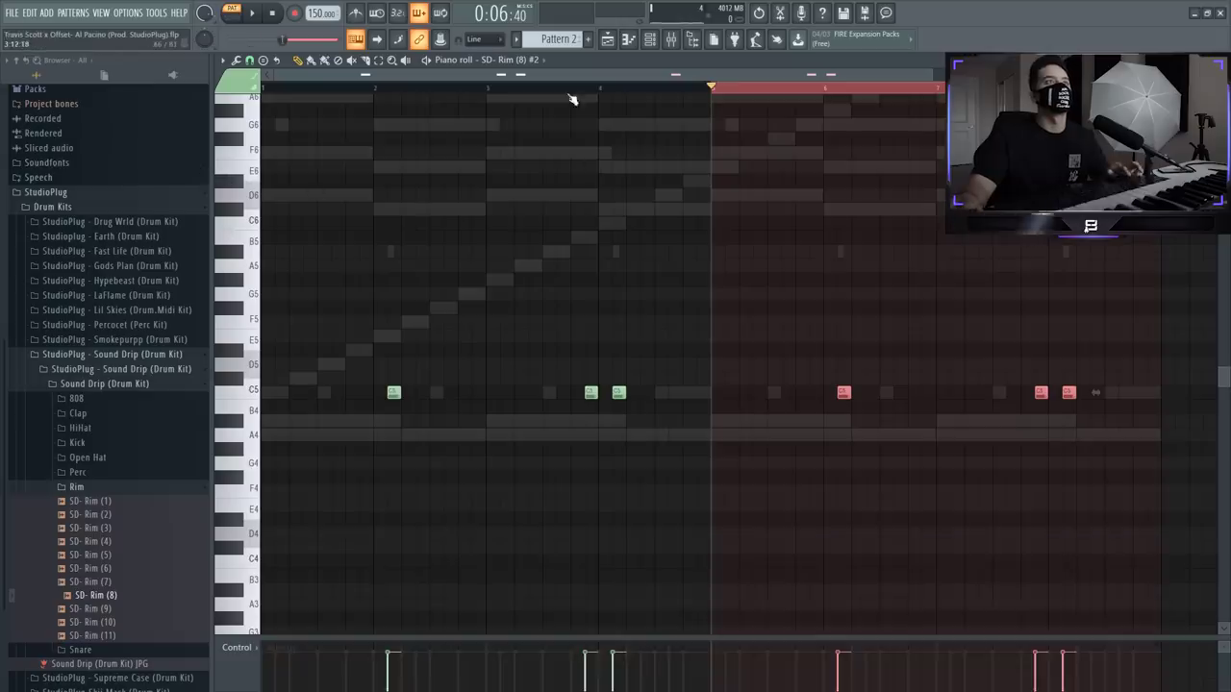
key(ctrl+d)
drag(584, 90, 264, 90)
key(space)
Step: Fill every second step of the sp - bagz hihat channel
key(F6)
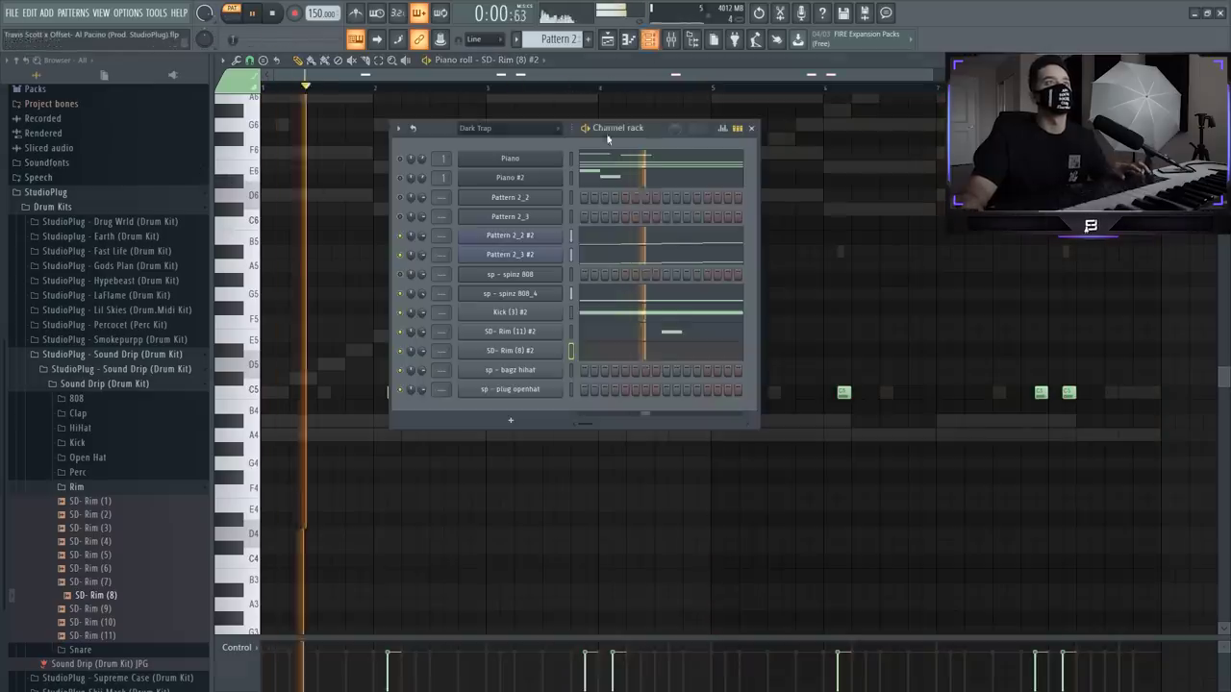
right_click(569, 371)
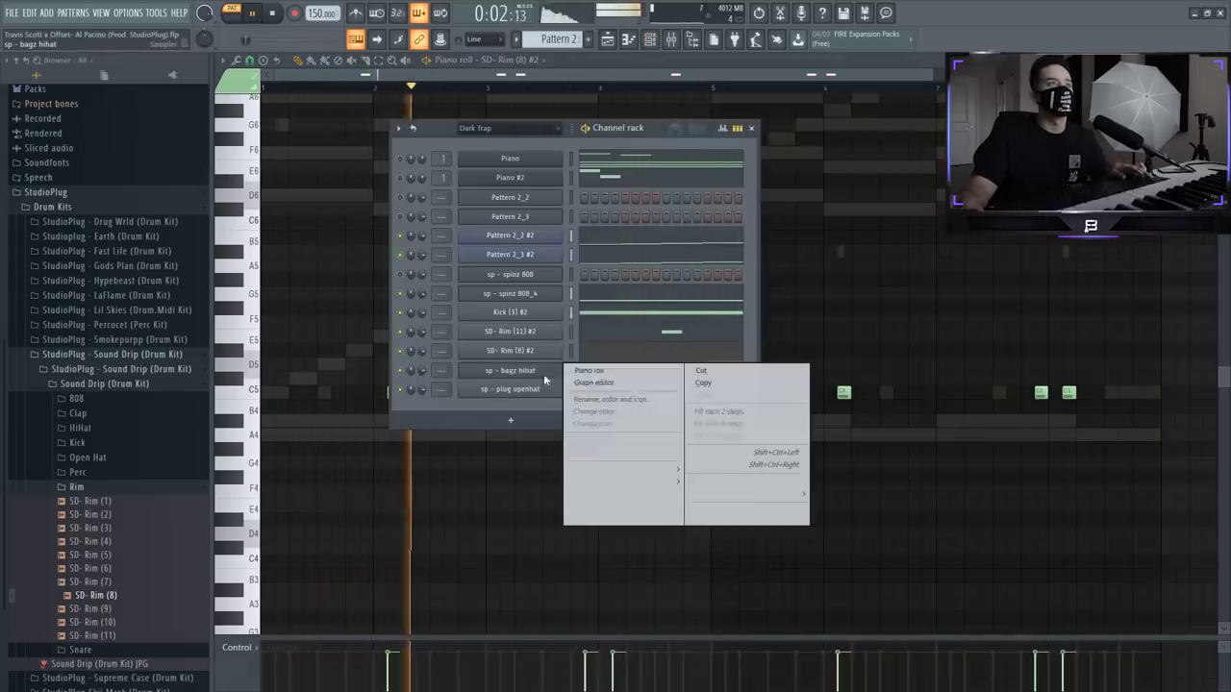
click(725, 423)
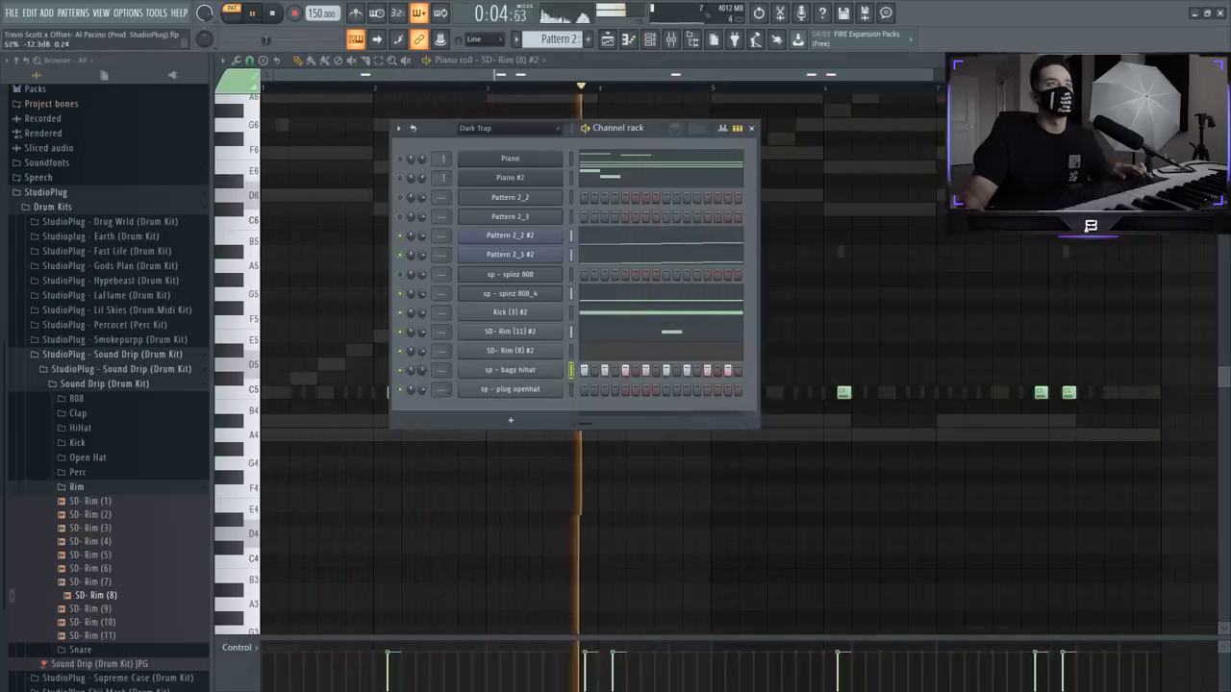
Step: Record a live line on the sp - plug openhat channel while the pattern plays and open its notes
click(570, 389)
key(space)
key(space)
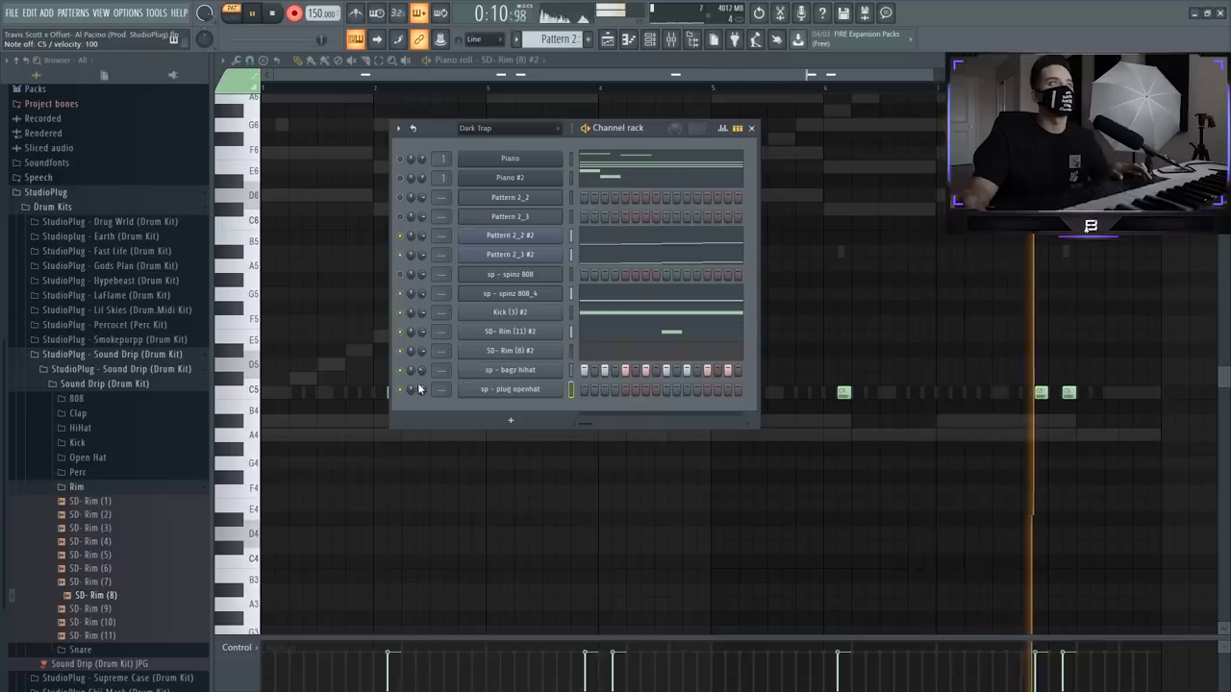
key(space)
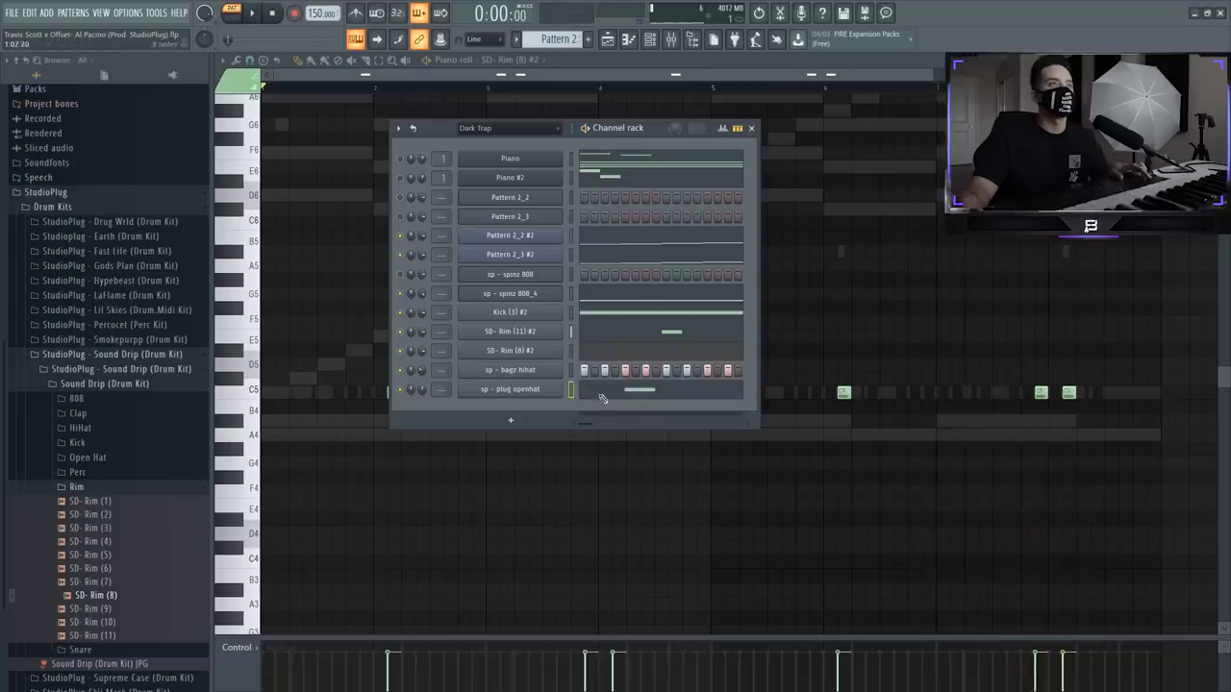
click(600, 392)
click(649, 40)
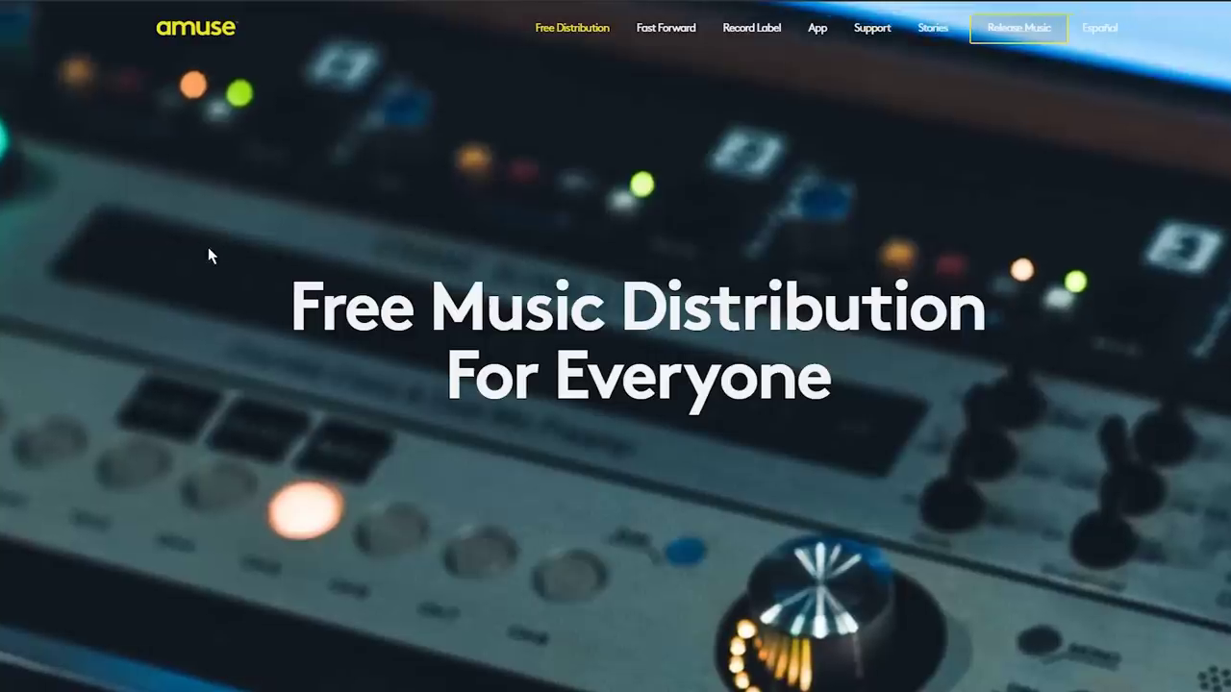
Step: Switch to the browser and look through Amuse's Free Distribution page and the Latest Products on the StudioPlug website
scroll(208, 256, down, 2)
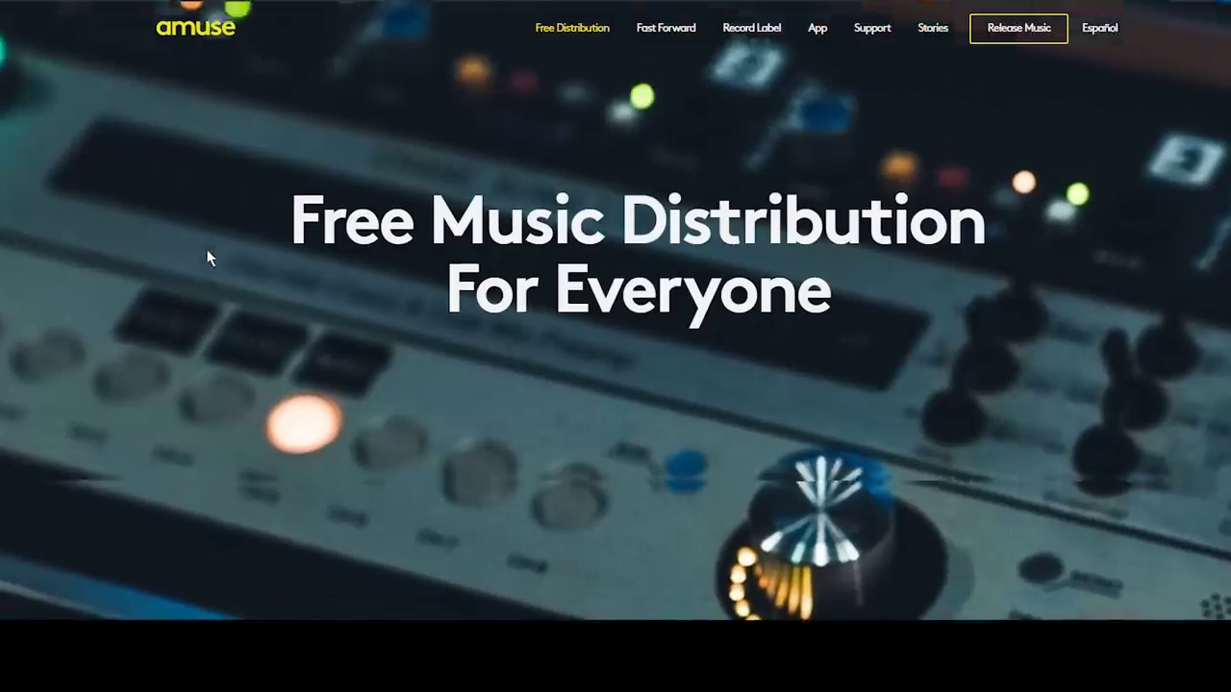
scroll(208, 257, down, 5)
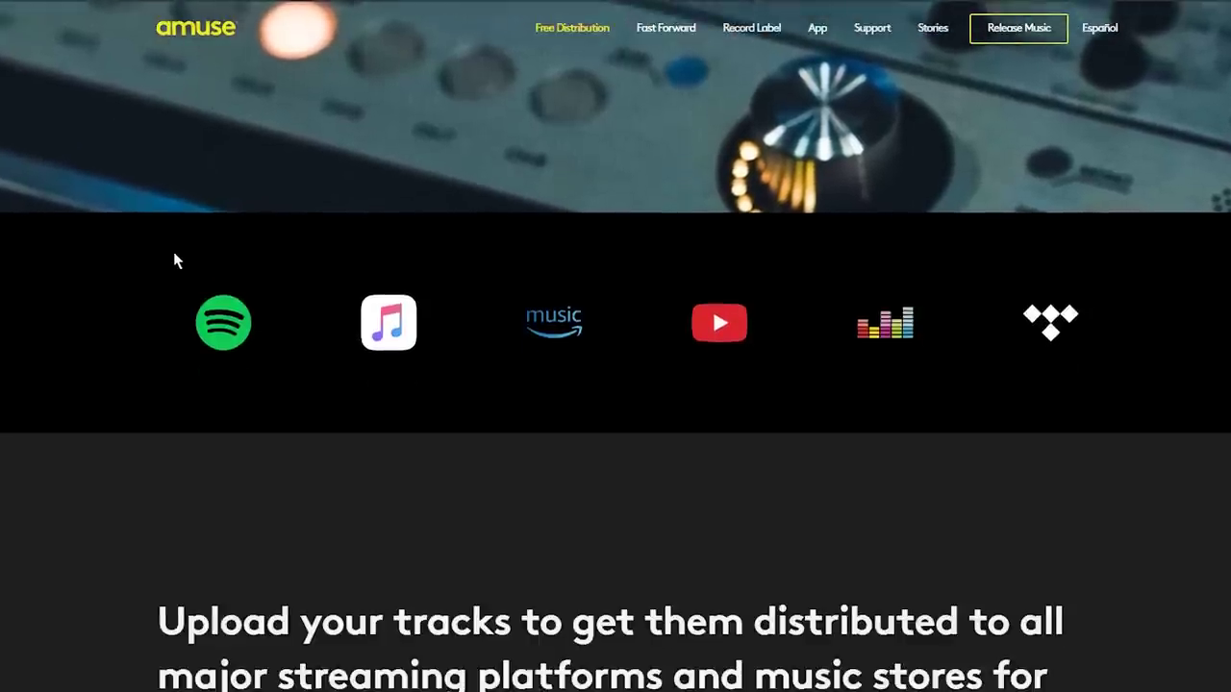
scroll(167, 257, down, 5)
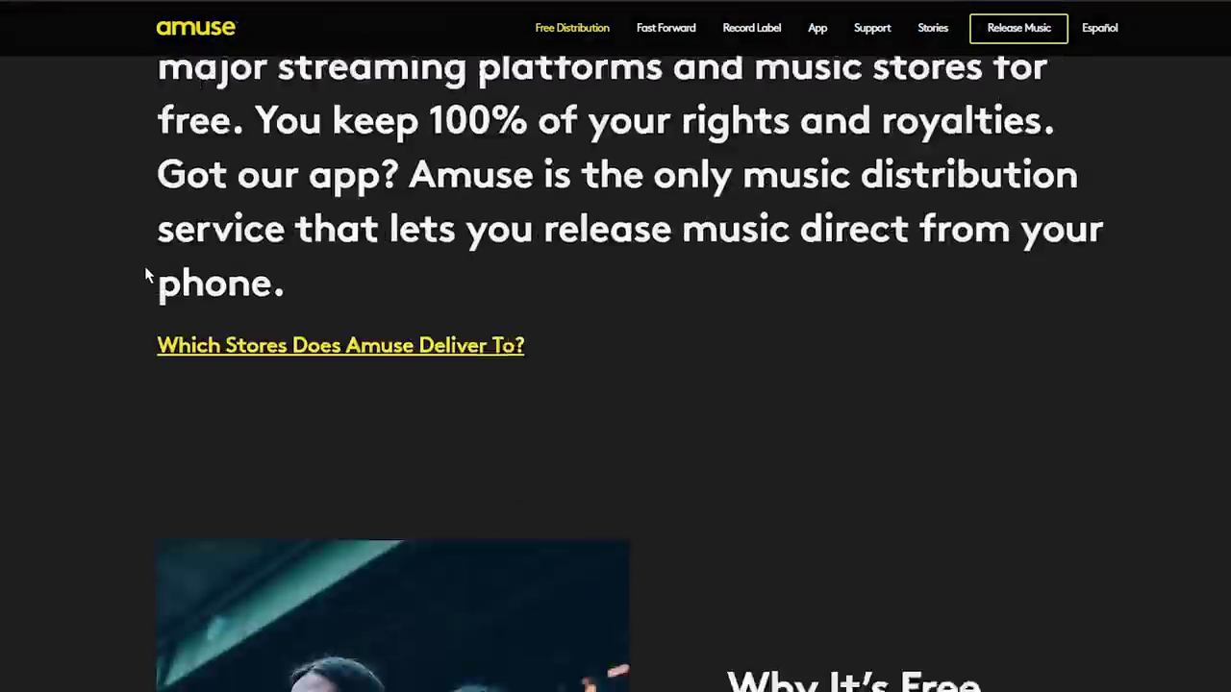
scroll(146, 275, down, 5)
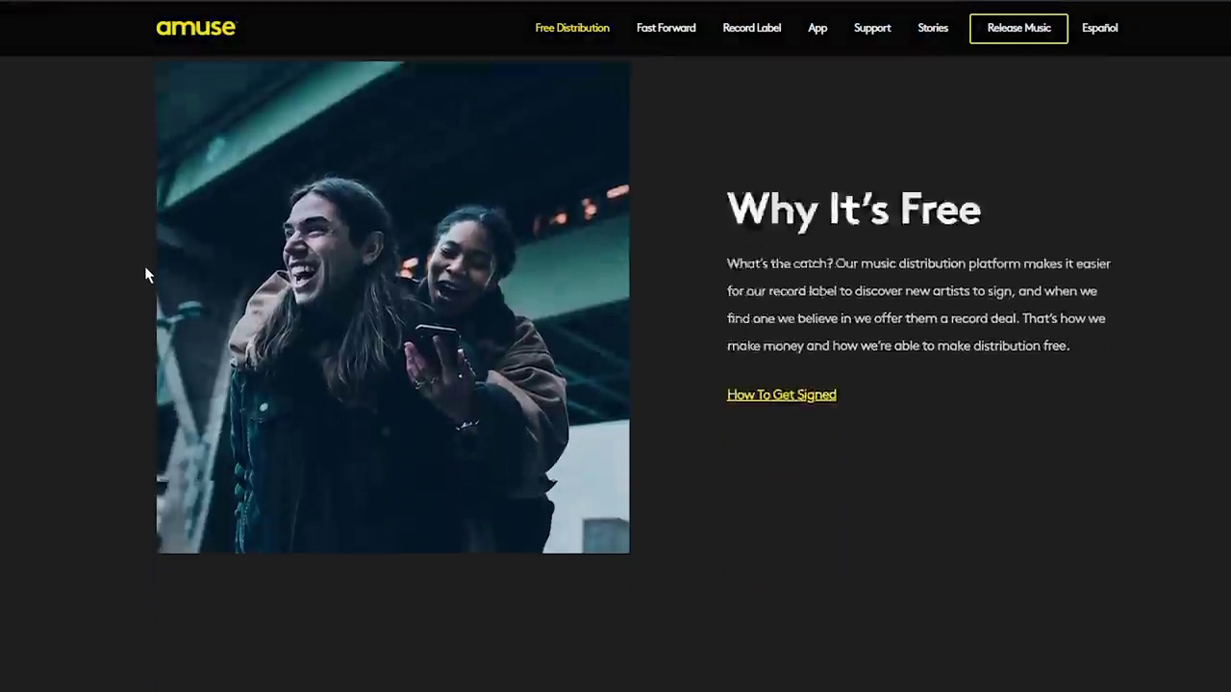
middle_click(121, 270)
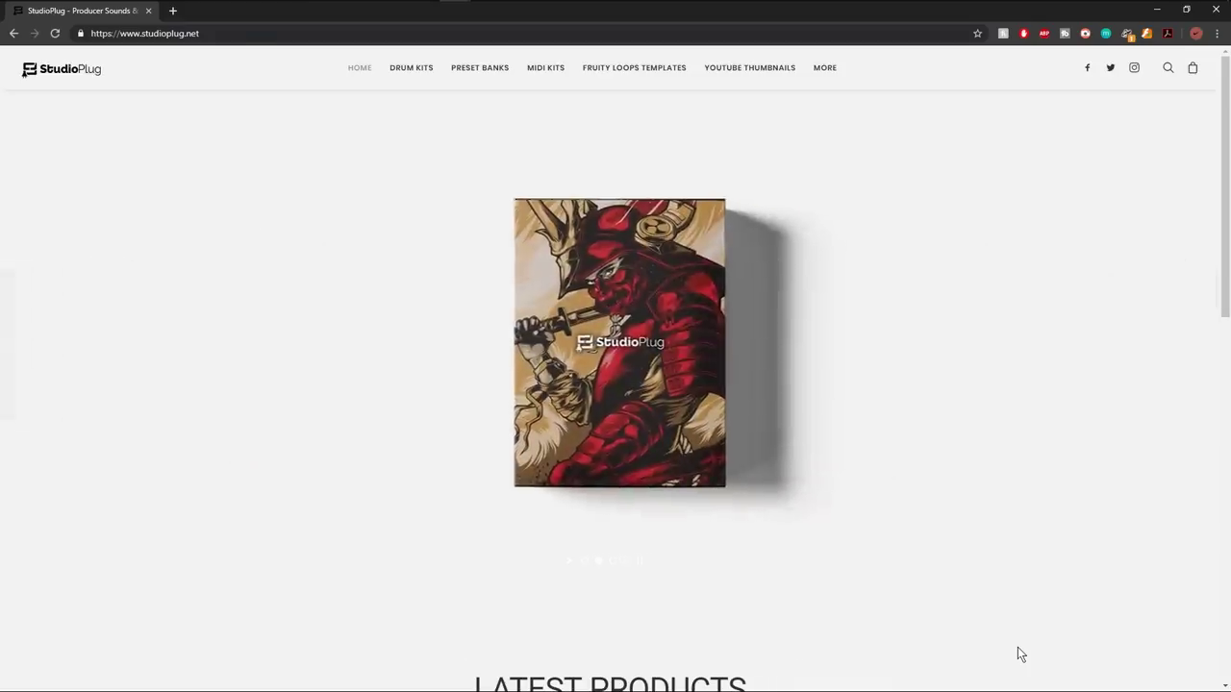
scroll(1018, 647, down, 5)
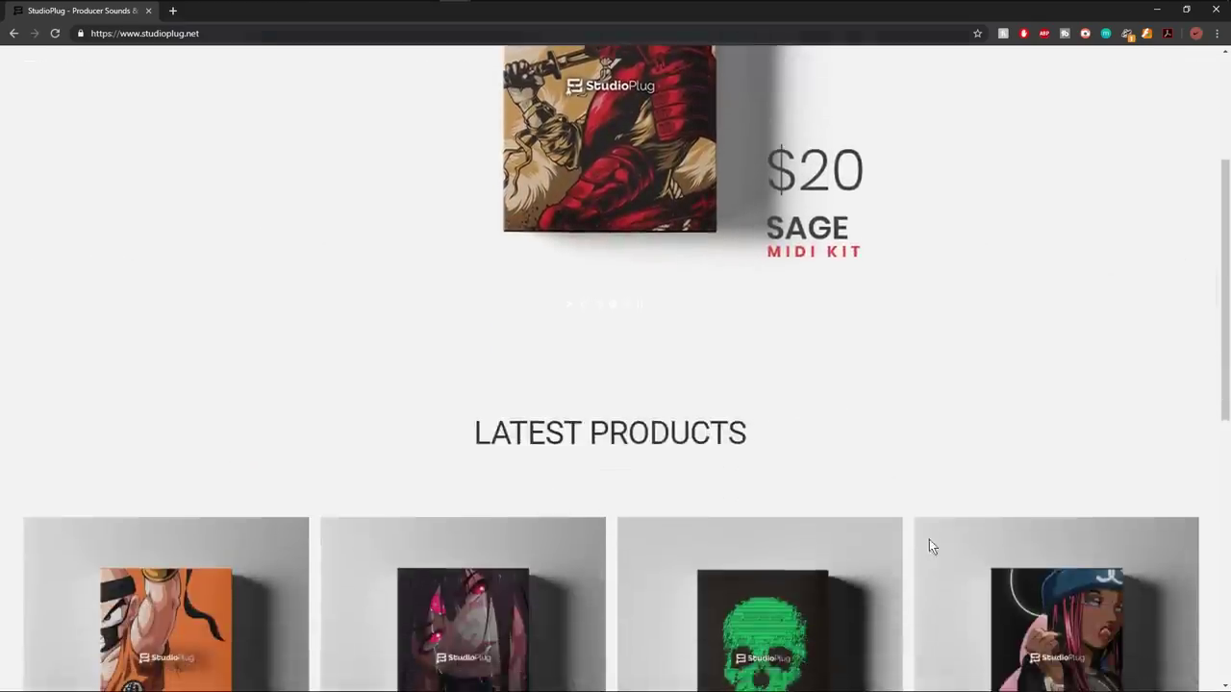
scroll(925, 544, down, 1)
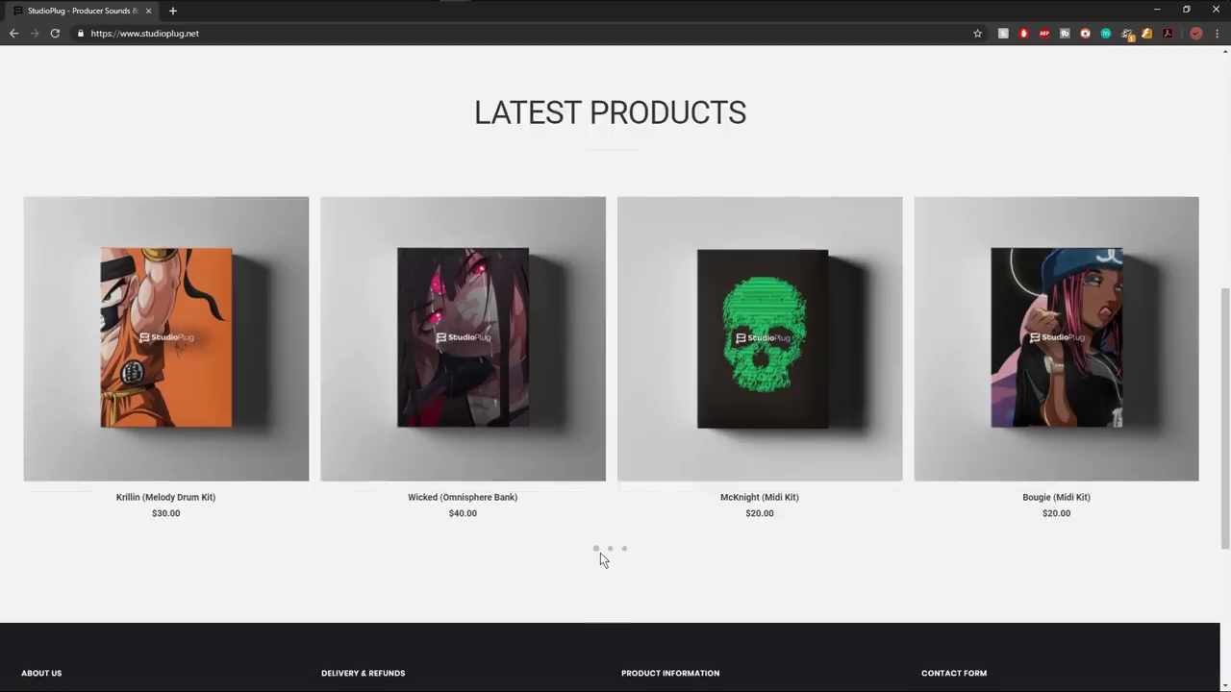